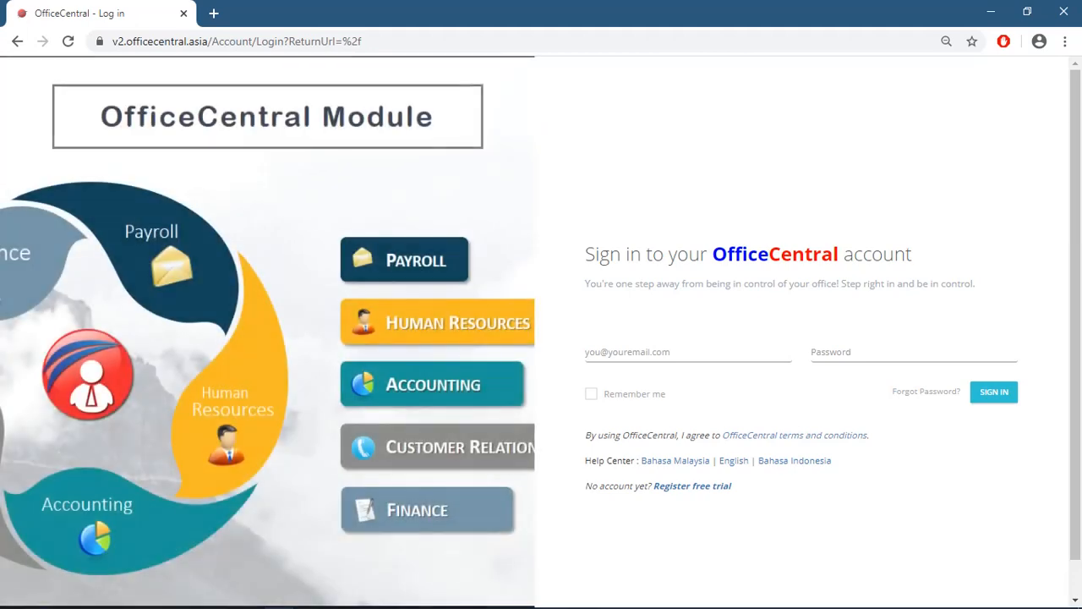
- Sign in to OfficeCentral with the account e-mail and password
{"action": "left_click", "coordinate": [615, 353]}
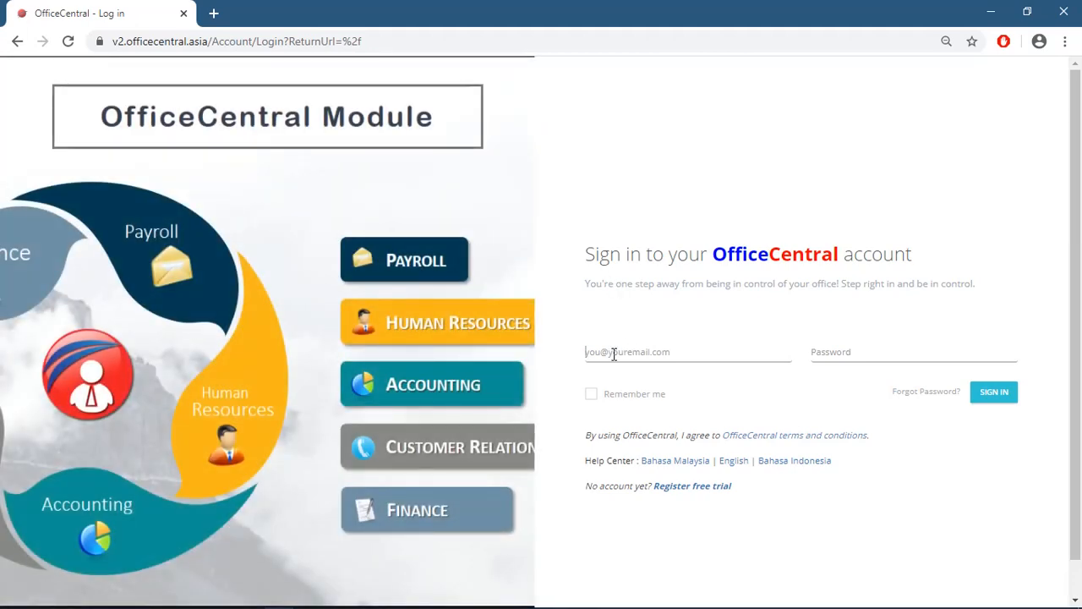
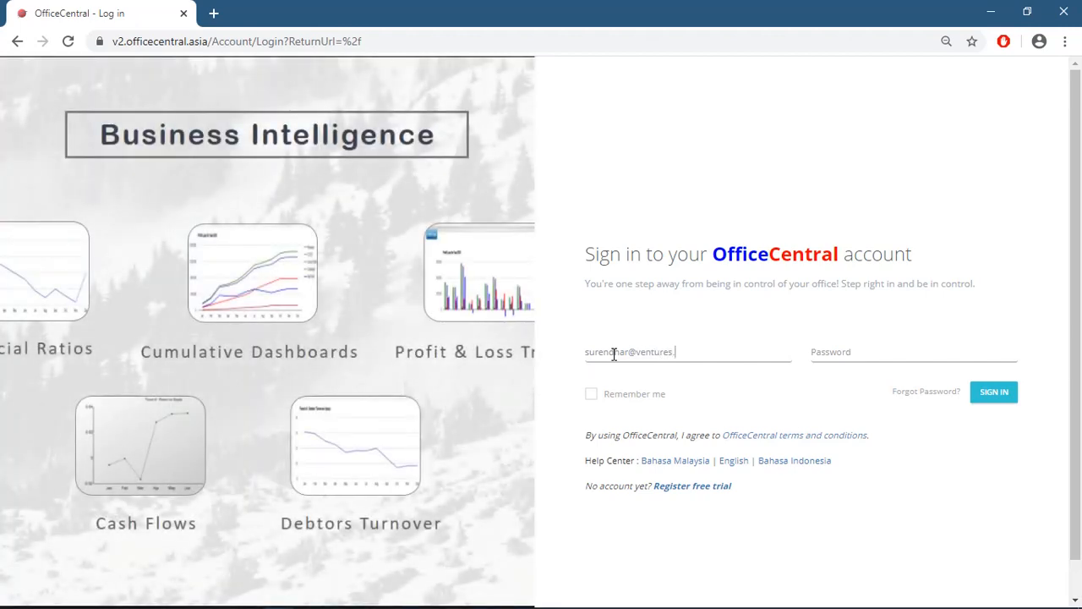
{"action": "left_click", "coordinate": [836, 355]}
{"action": "type", "text": "******"}
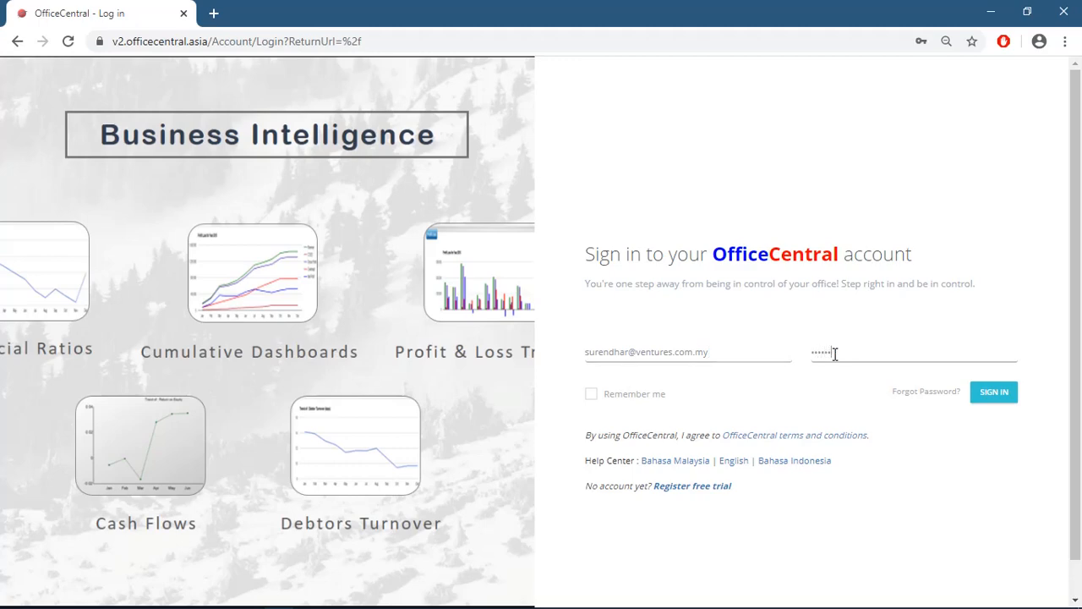
{"action": "left_click", "coordinate": [1001, 404]}
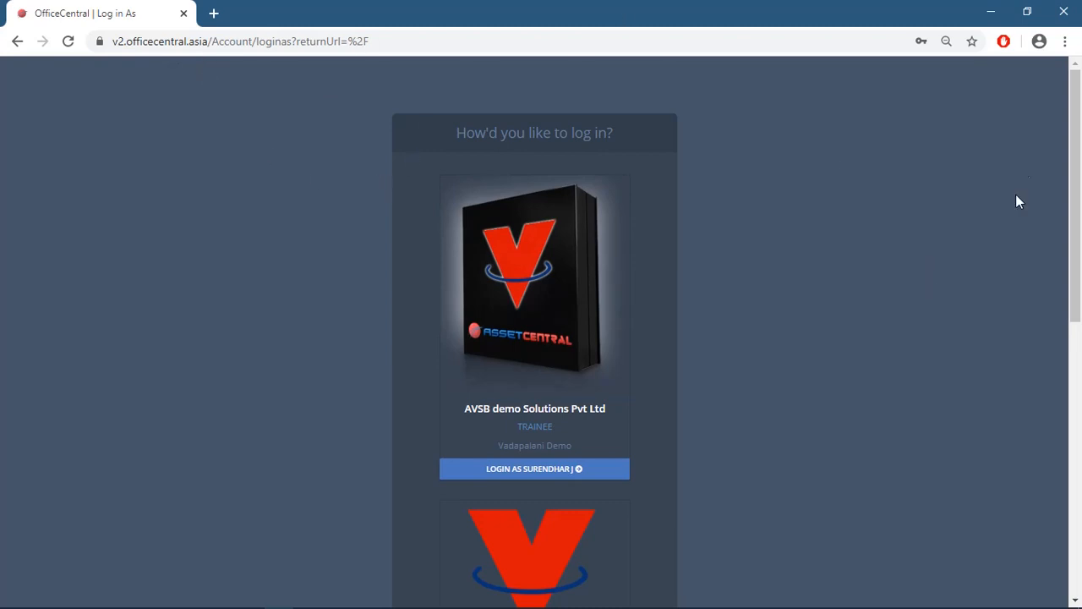
- Scroll the company cards and log in as AVSB demo Solutions Pvt Ltd
{"action": "left_click_drag", "start_coordinate": [1076, 150], "coordinate": [1079, 489]}
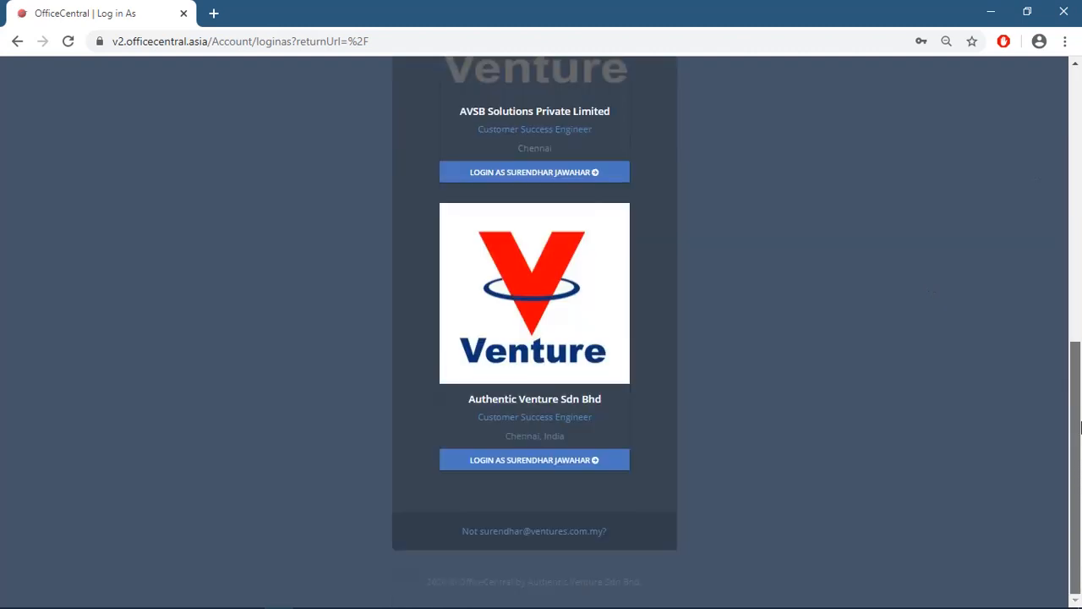
{"action": "left_click_drag", "start_coordinate": [1081, 427], "coordinate": [1077, 277]}
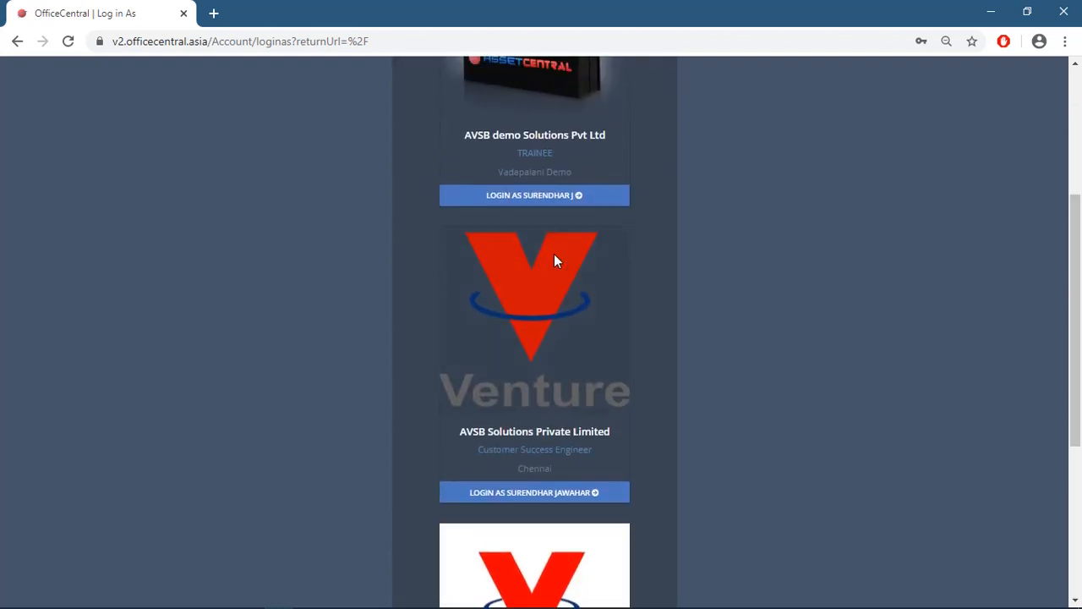
{"action": "left_click", "coordinate": [557, 203]}
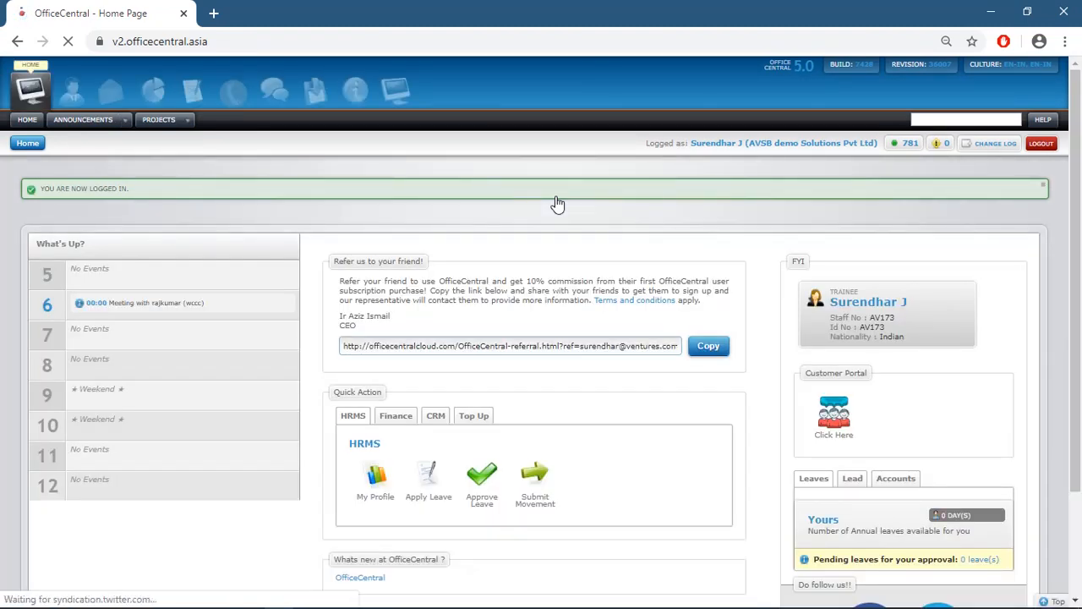
- Switch to the CRM module and expand the Pricebooks > Pricebook Categories menu
{"action": "left_click", "coordinate": [234, 91]}
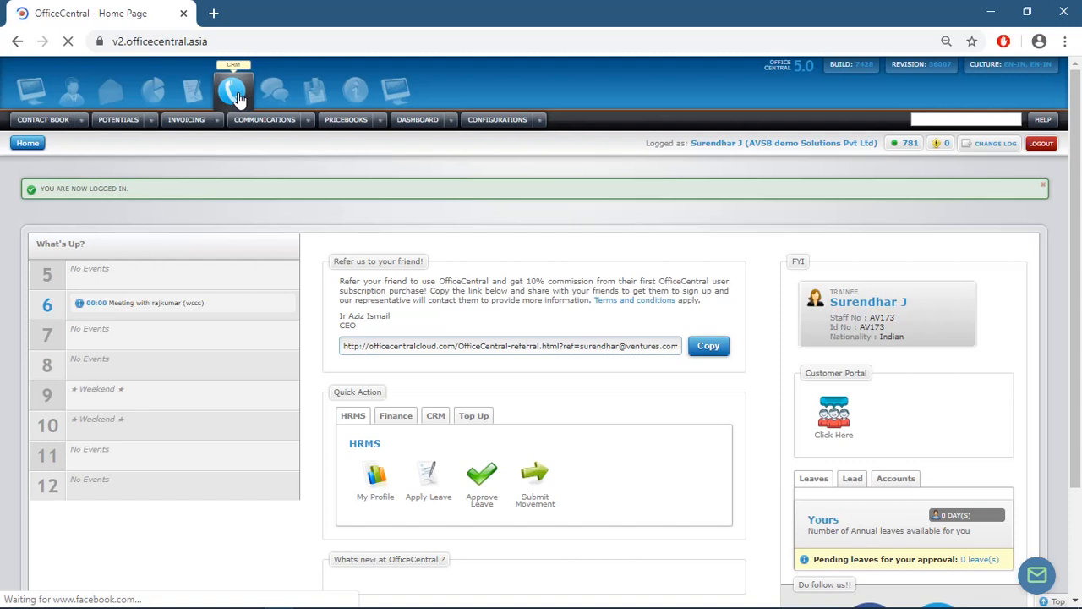
{"action": "left_click", "coordinate": [380, 124]}
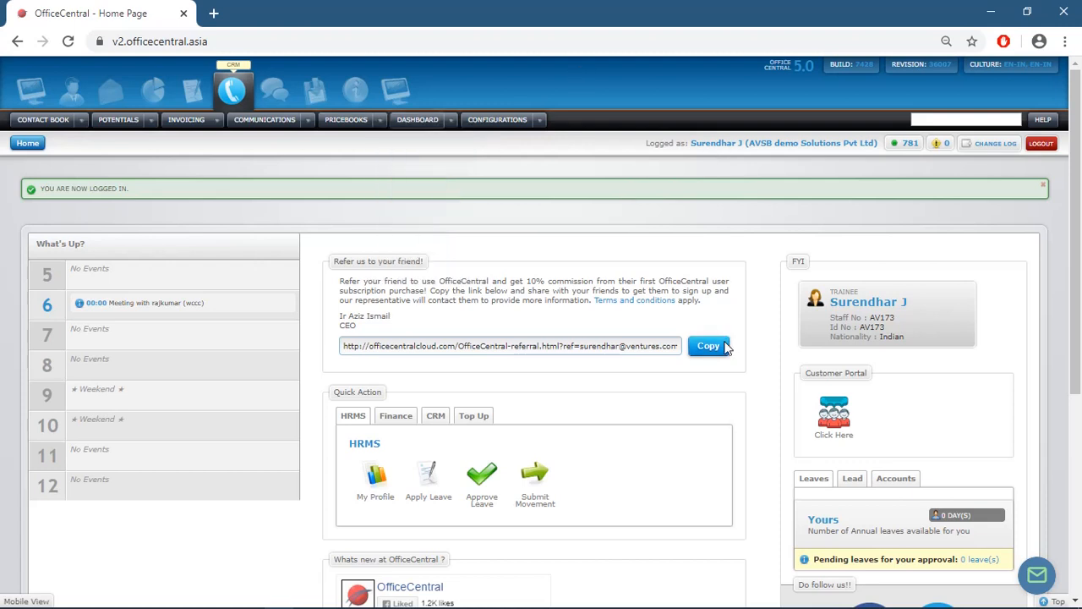
{"action": "mouse_move", "coordinate": [958, 605]}
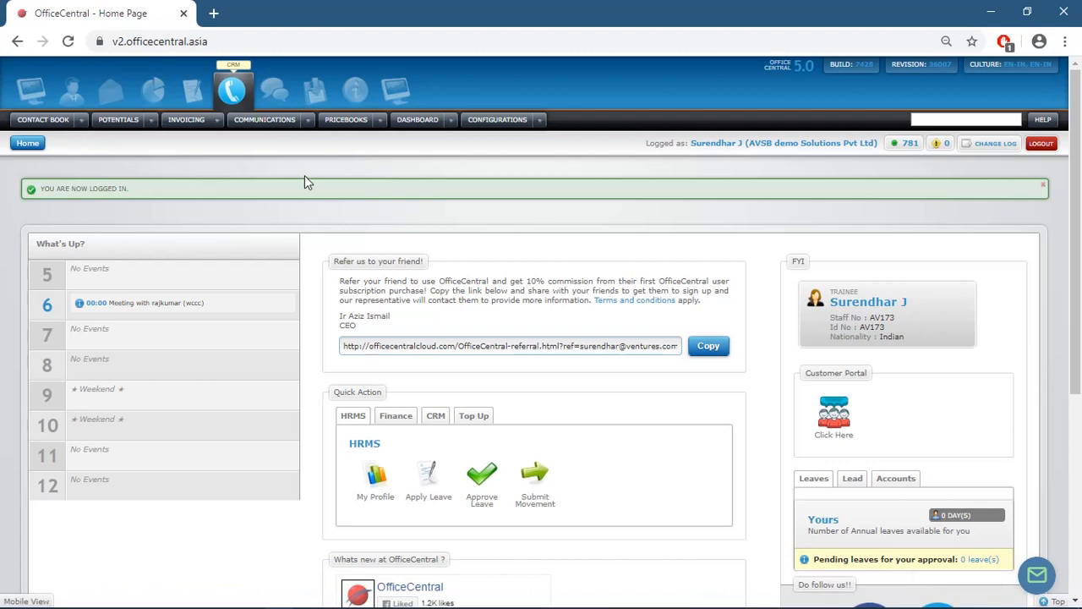
{"action": "left_click", "coordinate": [386, 120]}
{"action": "mouse_move", "coordinate": [412, 139]}
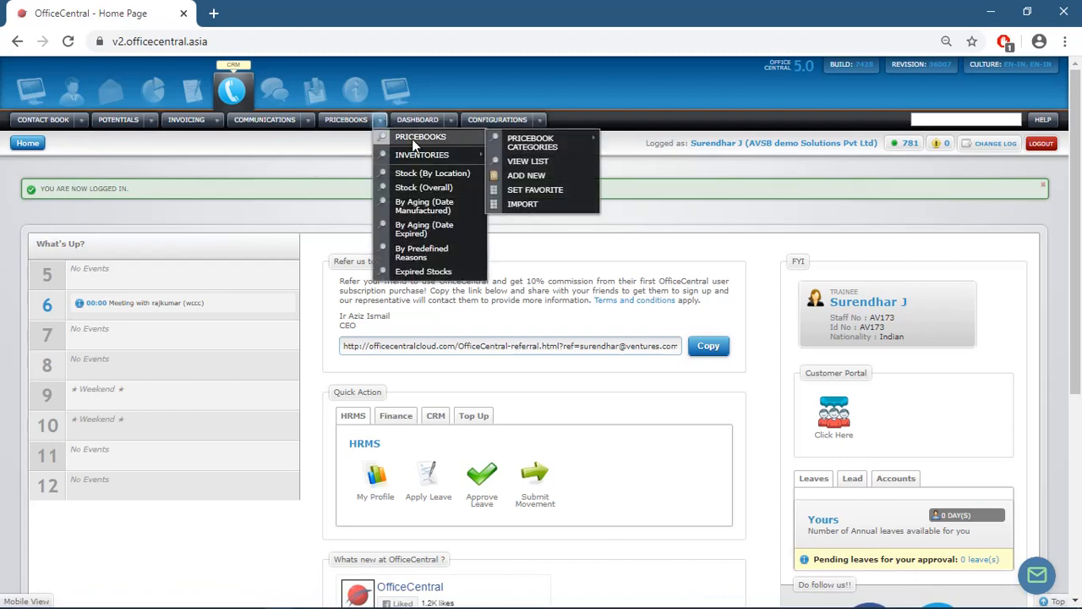
{"action": "mouse_move", "coordinate": [531, 143]}
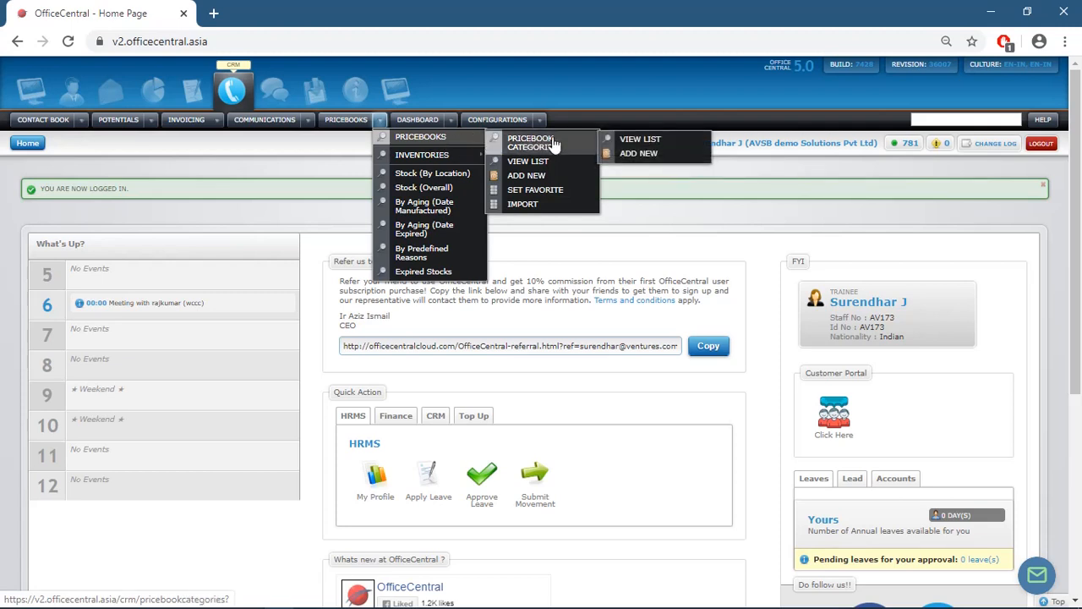
- View the Pricebook Categories list, then bring back the PRICEBOOKS menu
{"action": "left_click", "coordinate": [646, 142]}
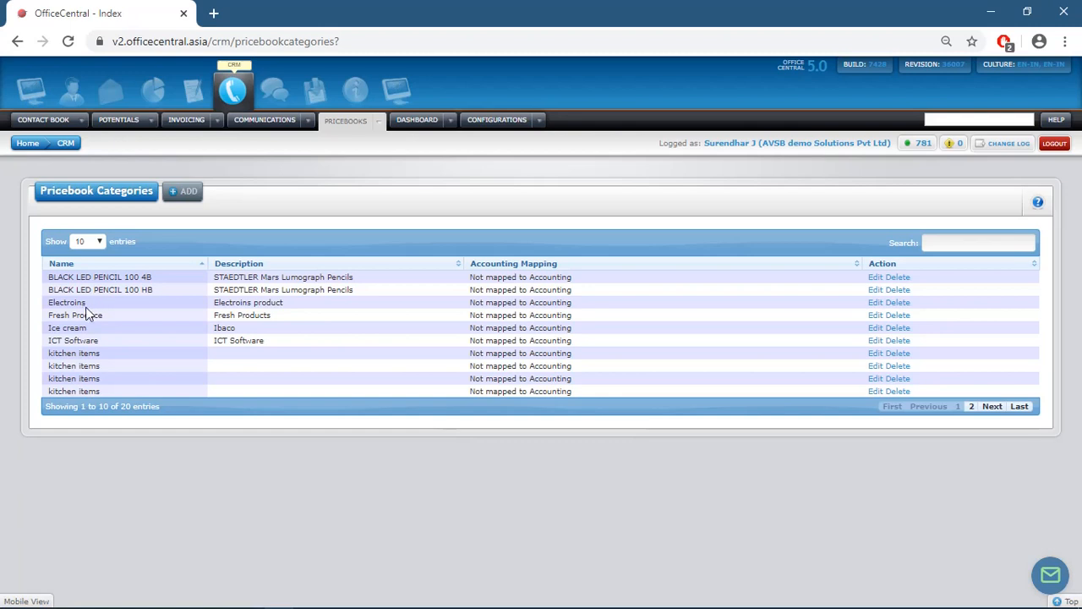
{"action": "left_click", "coordinate": [377, 122]}
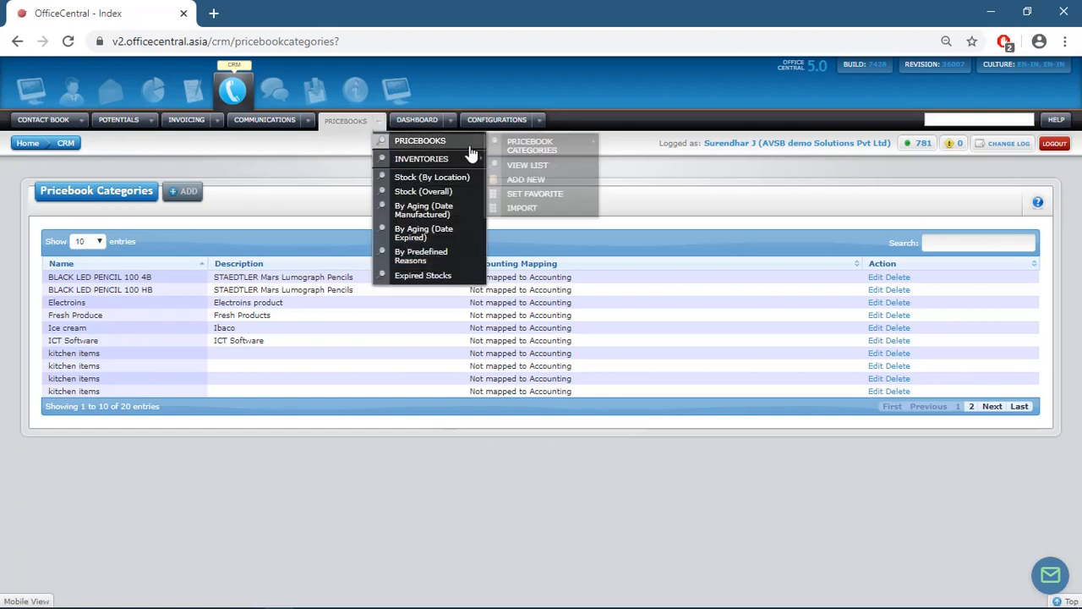
- Start a new pricebook item with code 111 and product name 'smart tv'
{"action": "left_click", "coordinate": [554, 181]}
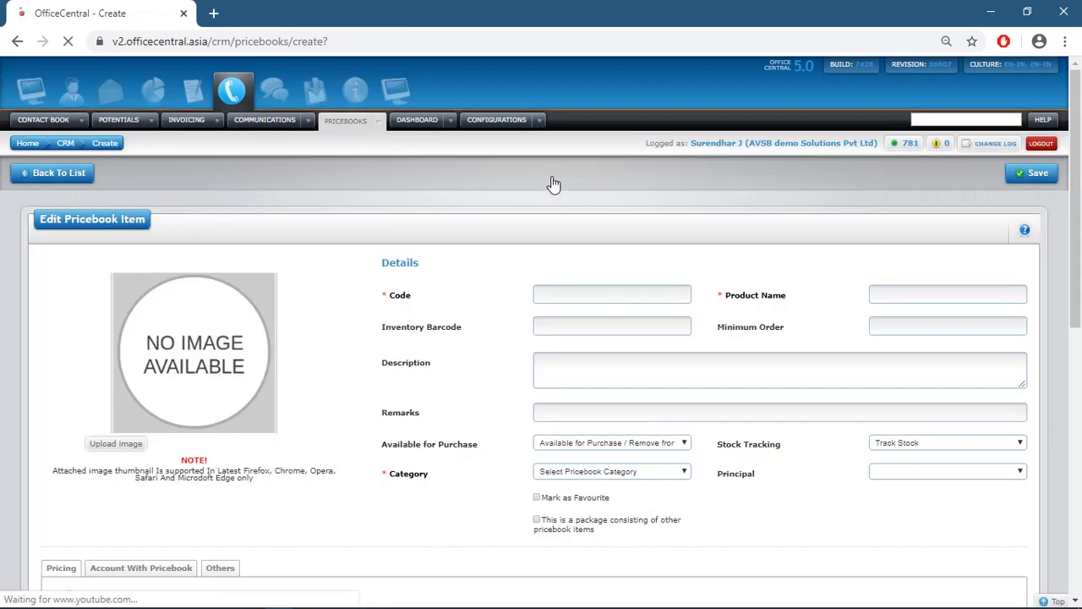
{"action": "left_click", "coordinate": [575, 295]}
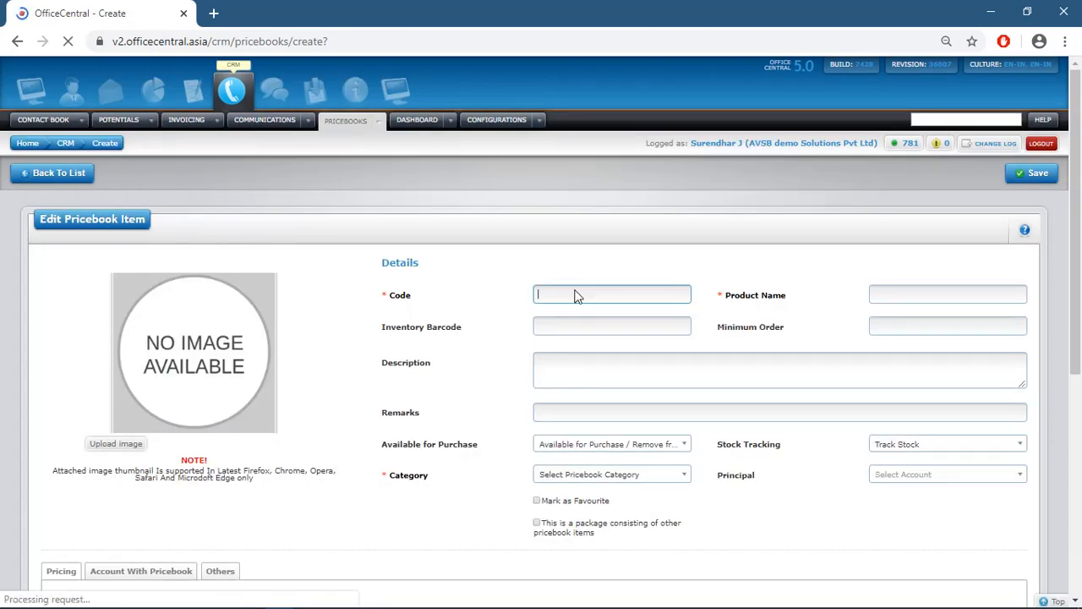
{"action": "type", "text": "111"}
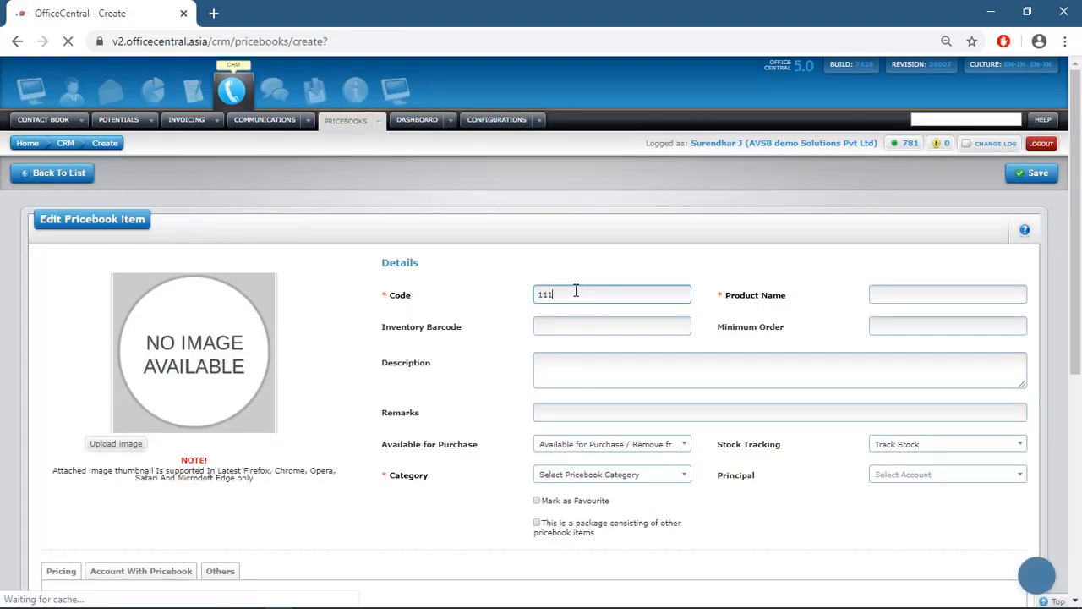
{"action": "left_click", "coordinate": [915, 293]}
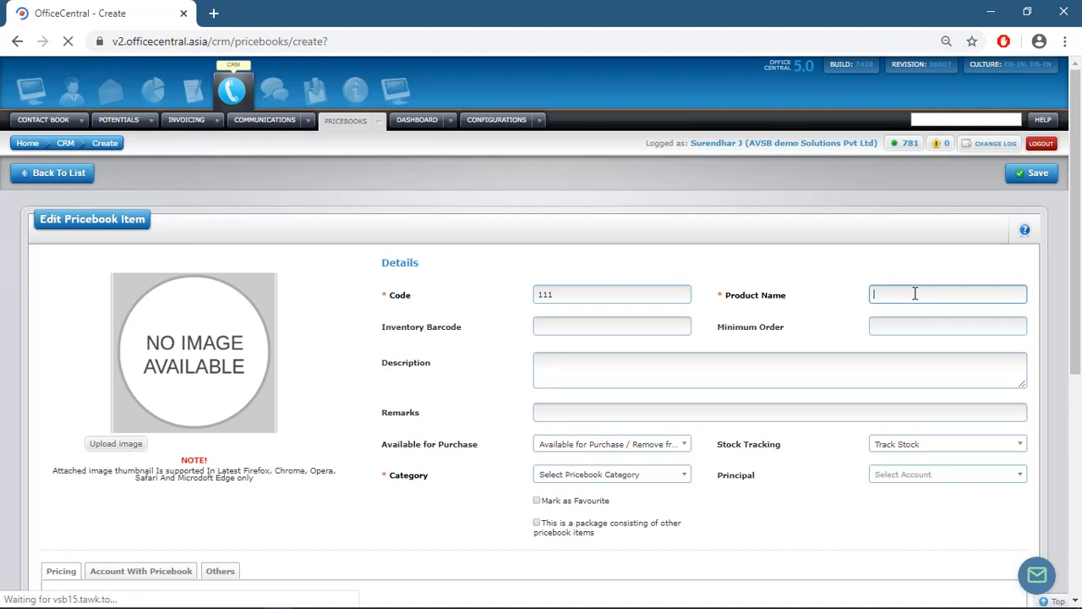
{"action": "type", "text": "smart tv"}
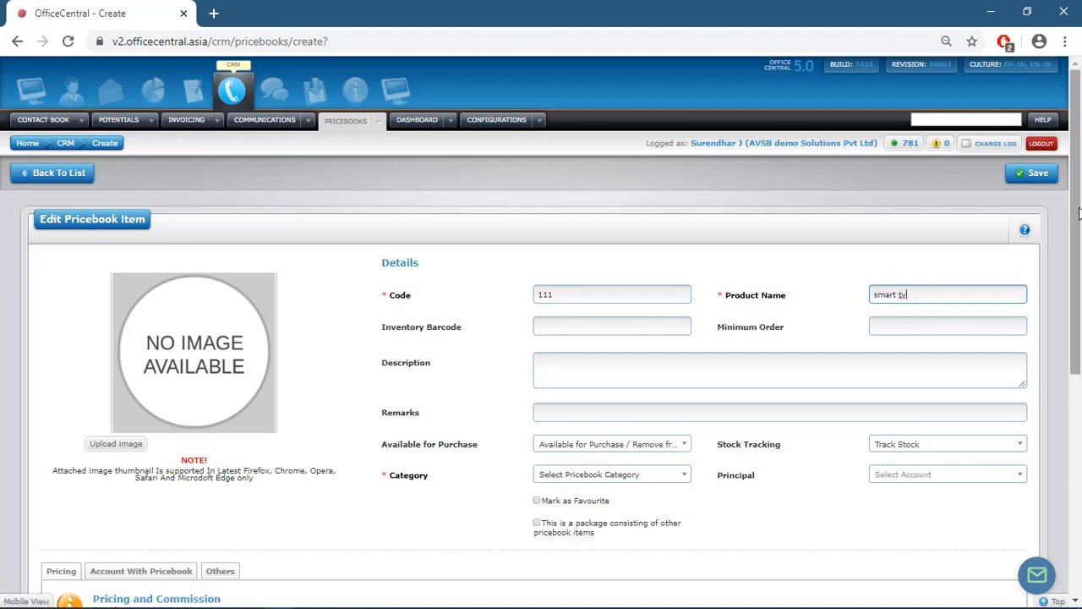
{"action": "left_click_drag", "start_coordinate": [1080, 213], "coordinate": [1080, 320]}
- Give the item the description 'specification...42 inch' and category Electroins
{"action": "left_click", "coordinate": [822, 182]}
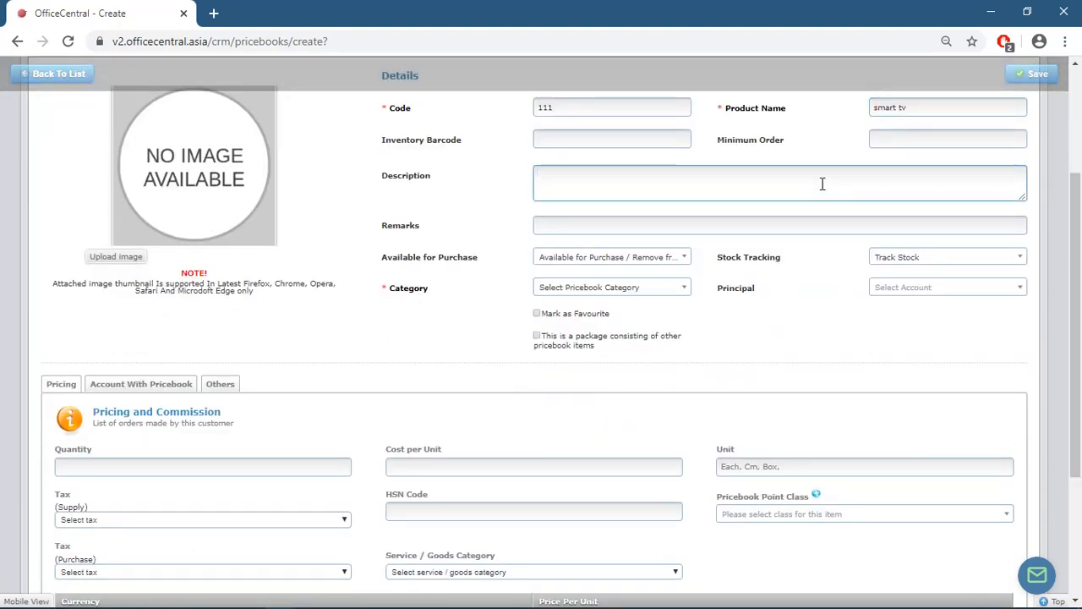
{"action": "type", "text": "specification..."}
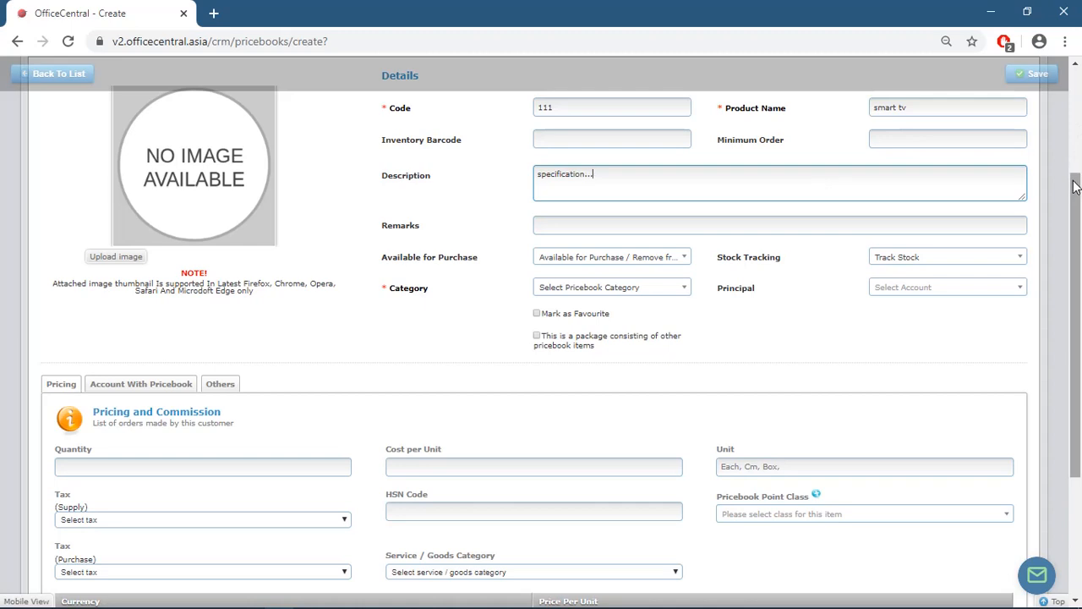
{"action": "type", "text": "42 inch"}
{"action": "left_click", "coordinate": [678, 291]}
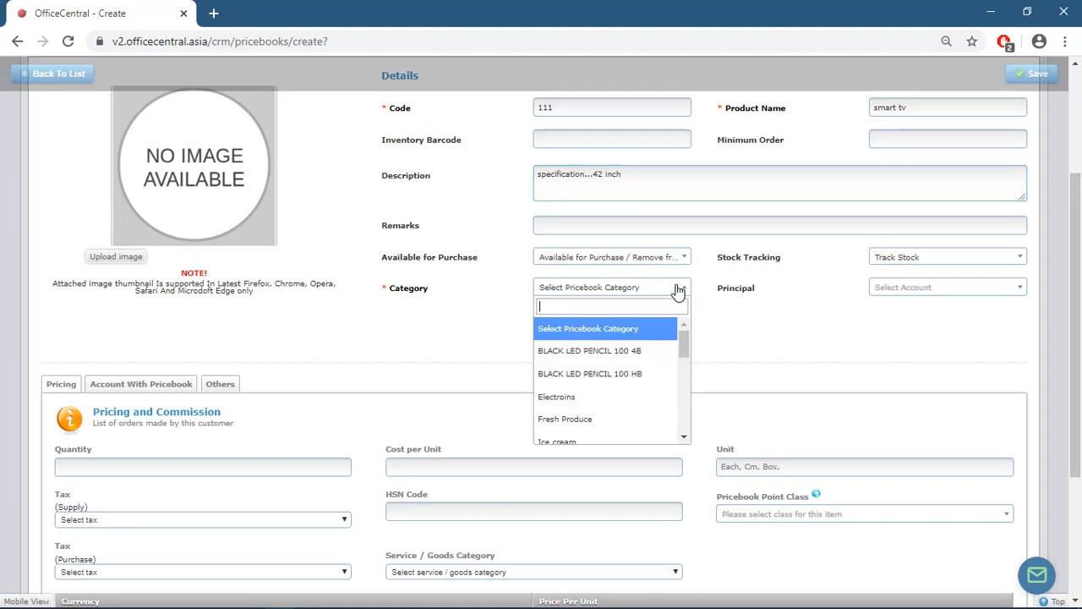
{"action": "left_click", "coordinate": [603, 397]}
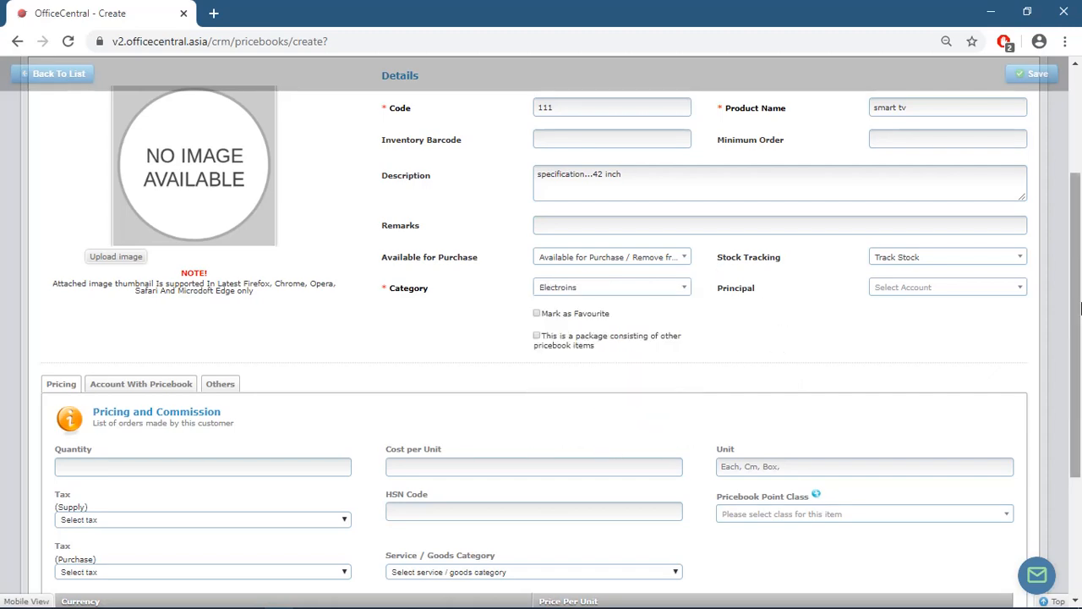
{"action": "left_click_drag", "start_coordinate": [1079, 304], "coordinate": [1078, 472]}
- Enter quantity 100 and cost per unit 90000, with unit 'E'
{"action": "left_click", "coordinate": [107, 260]}
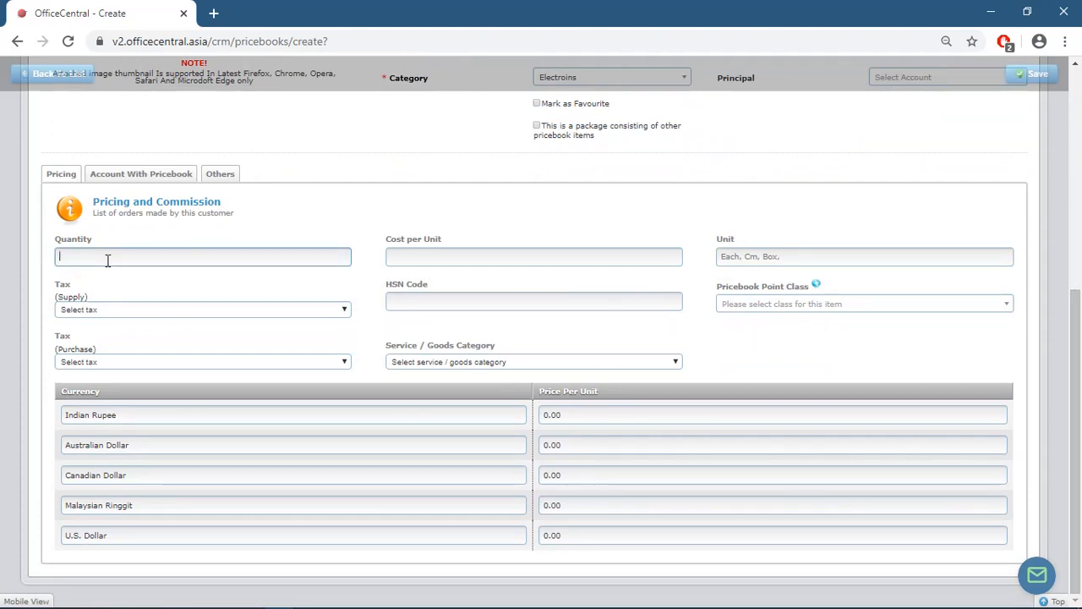
{"action": "type", "text": "100"}
{"action": "left_click", "coordinate": [403, 258]}
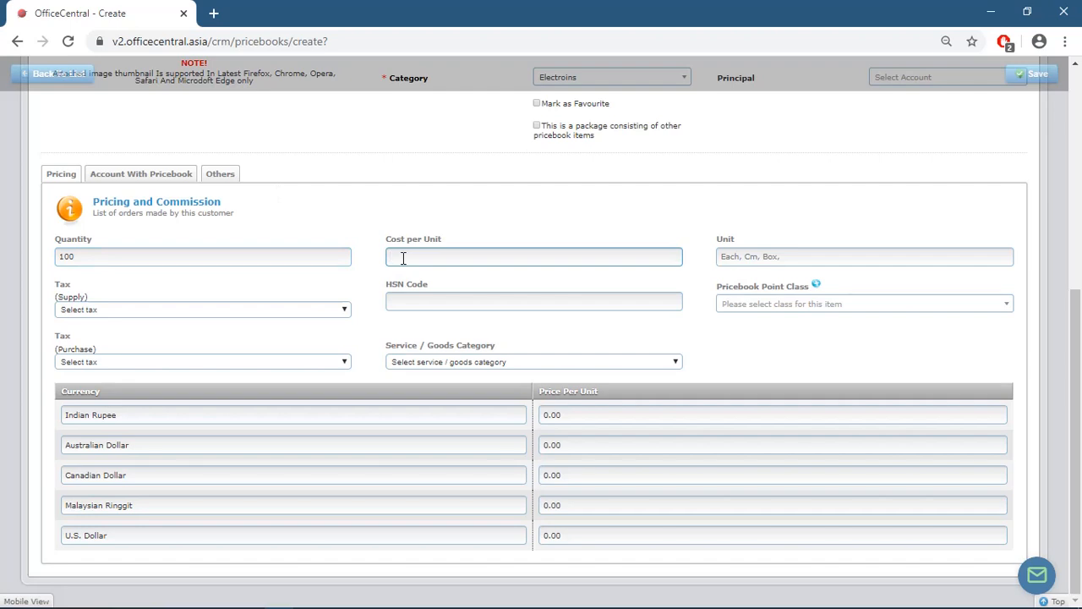
{"action": "type", "text": "90000"}
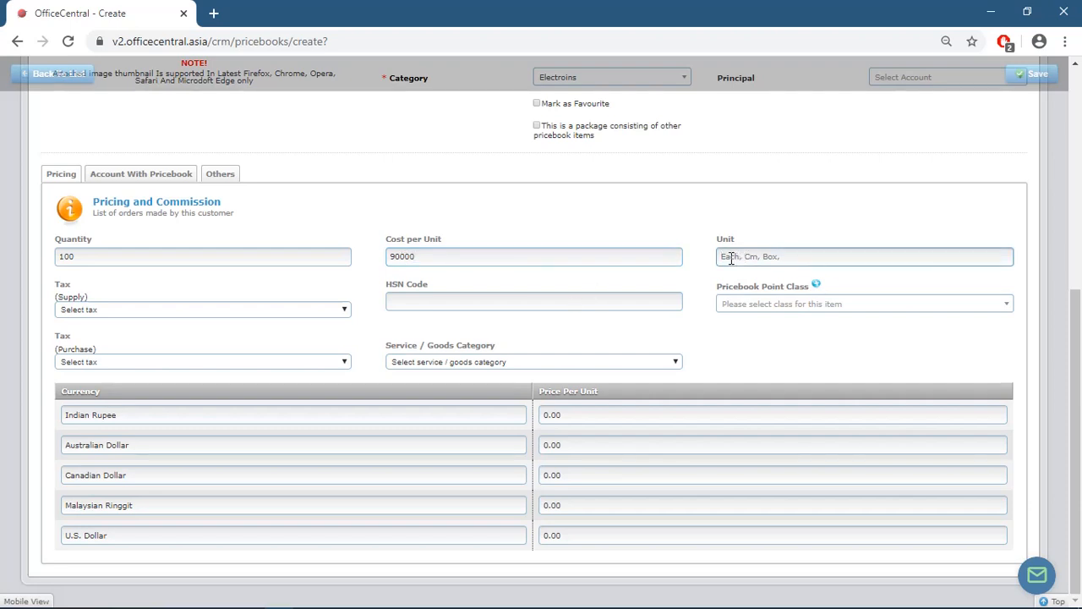
{"action": "key", "text": "Caps_Lock"}
{"action": "type", "text": "E"}
{"action": "key", "text": "Caps_Lock"}
- Set supply and purchase tax to GST 18% and the Indian Rupee price to 90000
{"action": "left_click", "coordinate": [302, 309]}
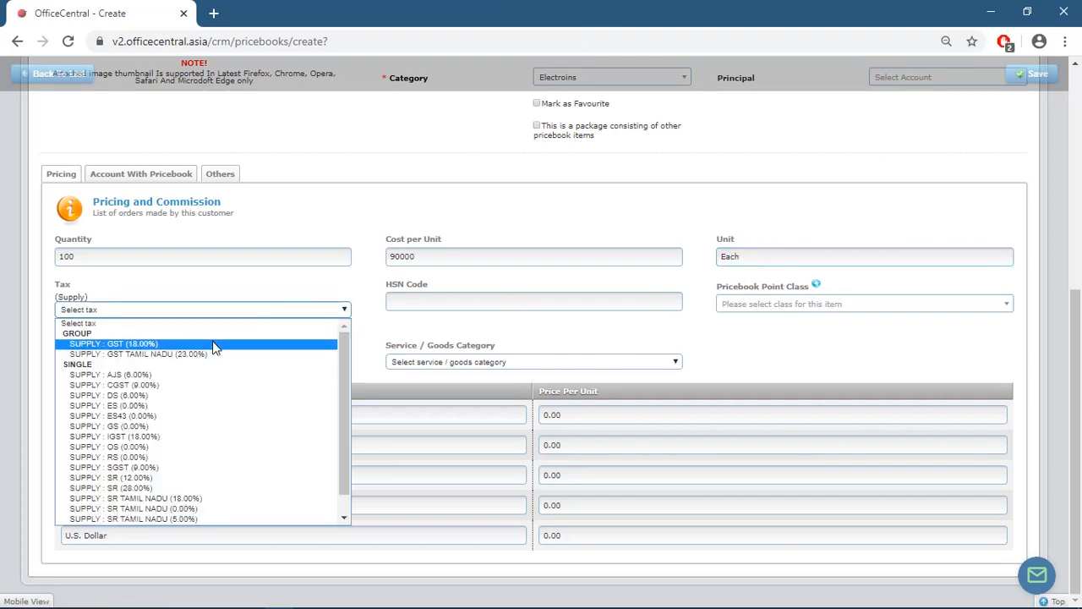
{"action": "left_click", "coordinate": [213, 345]}
{"action": "left_click", "coordinate": [215, 362]}
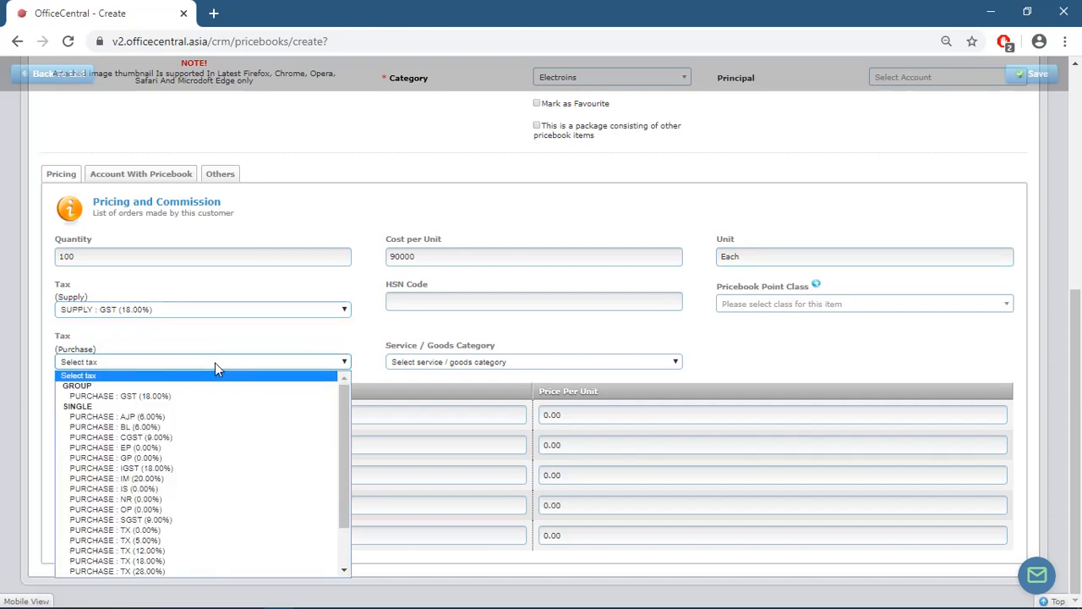
{"action": "left_click", "coordinate": [199, 397]}
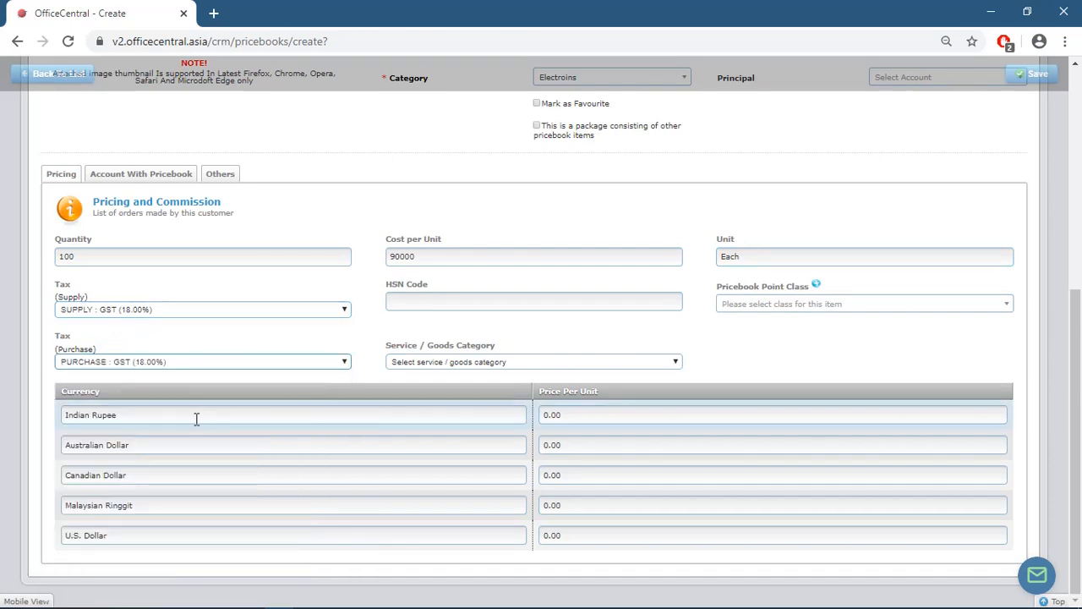
{"action": "left_click", "coordinate": [669, 415]}
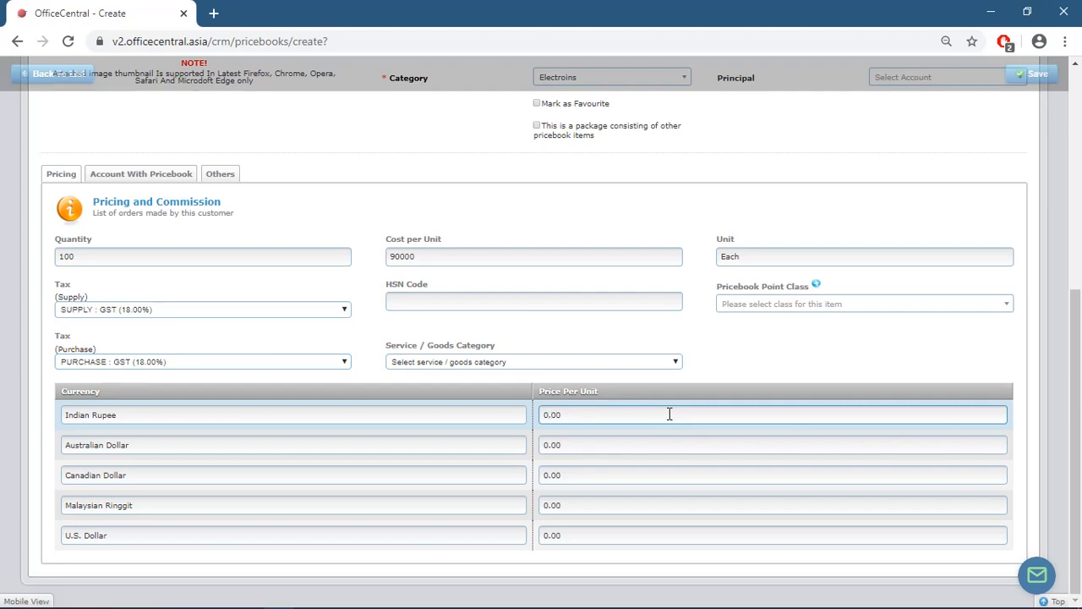
{"action": "key", "text": "BackSpace"}
{"action": "type", "text": "90000"}
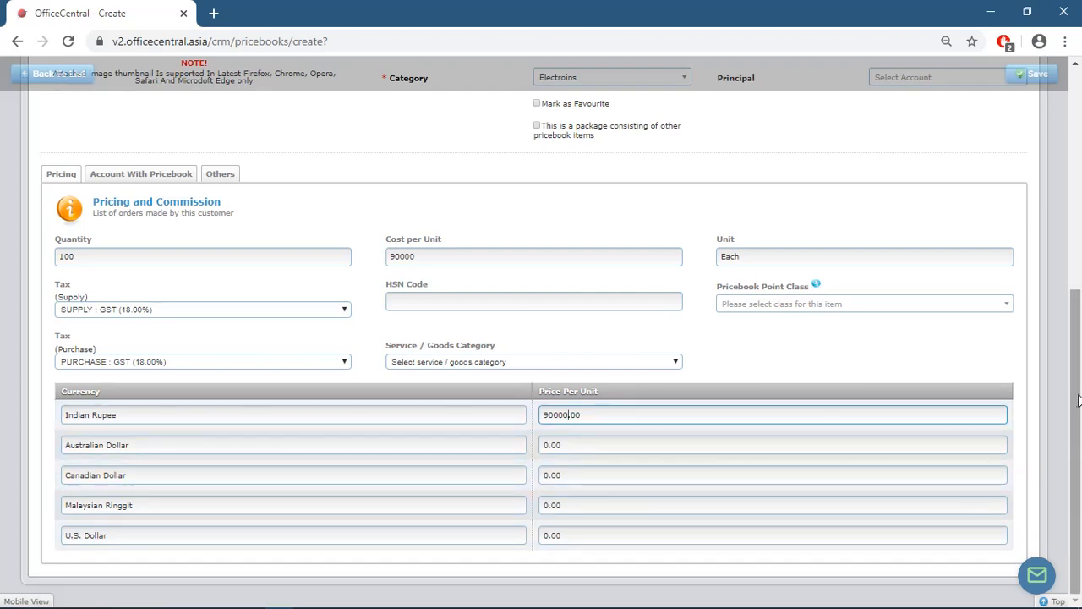
{"action": "left_click_drag", "start_coordinate": [1078, 400], "coordinate": [1079, 180]}
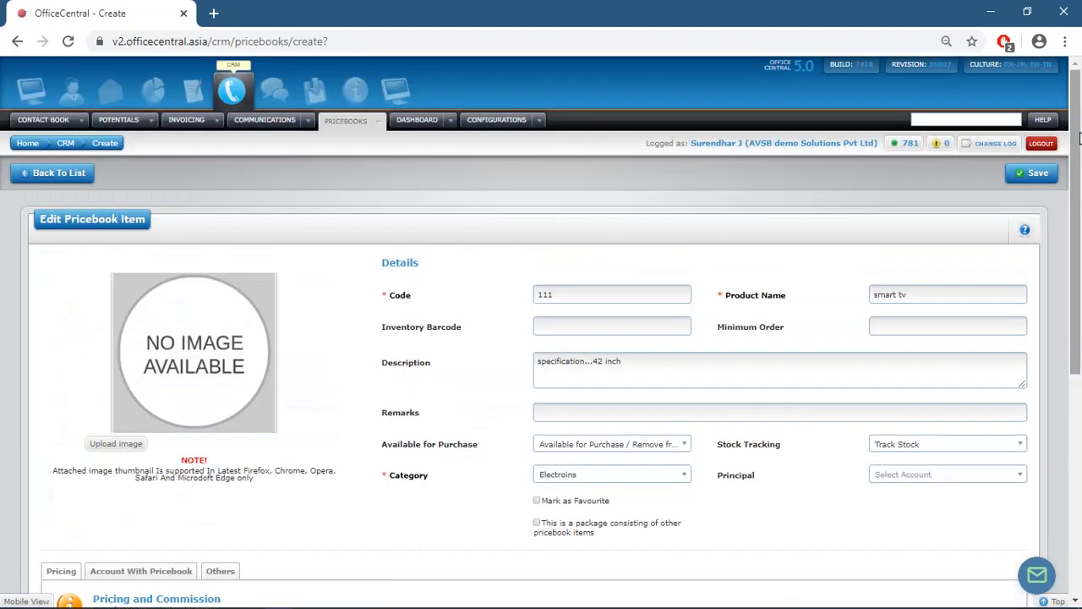
- Save the smart tv item and bring up the Contact Book > Leads menu
{"action": "left_click", "coordinate": [1028, 178]}
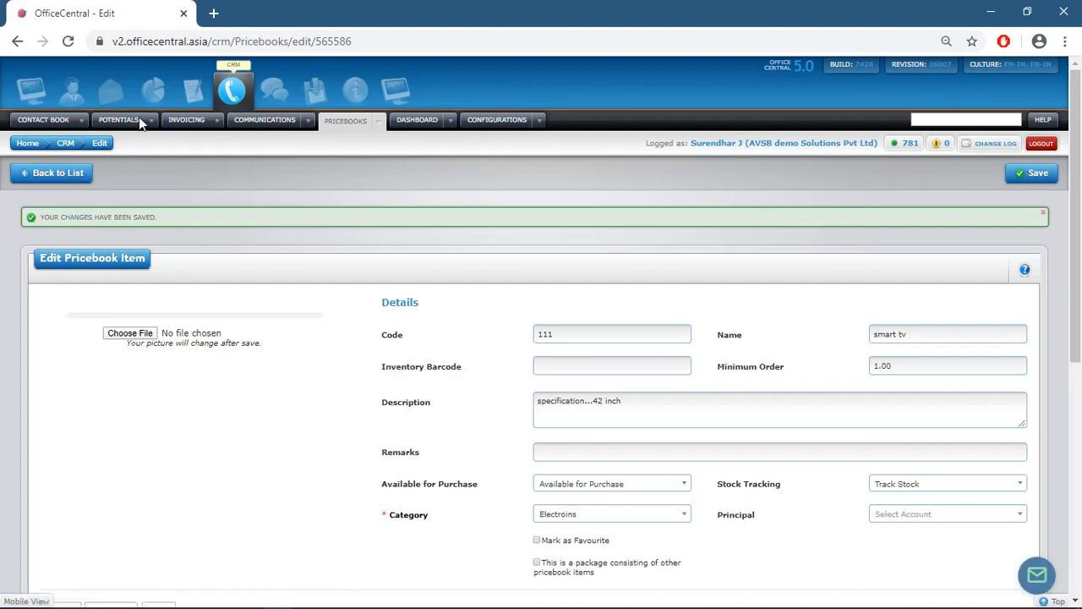
{"action": "left_click", "coordinate": [82, 120]}
{"action": "mouse_move", "coordinate": [84, 137]}
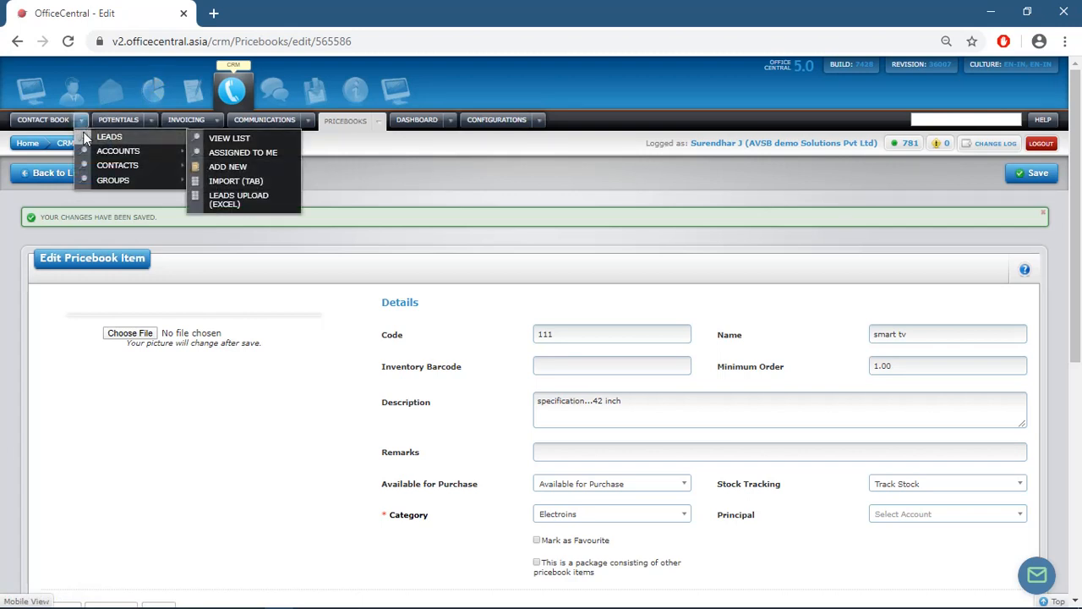
- Start a new lead with title 'M' and the contact's first name
{"action": "left_click", "coordinate": [244, 169]}
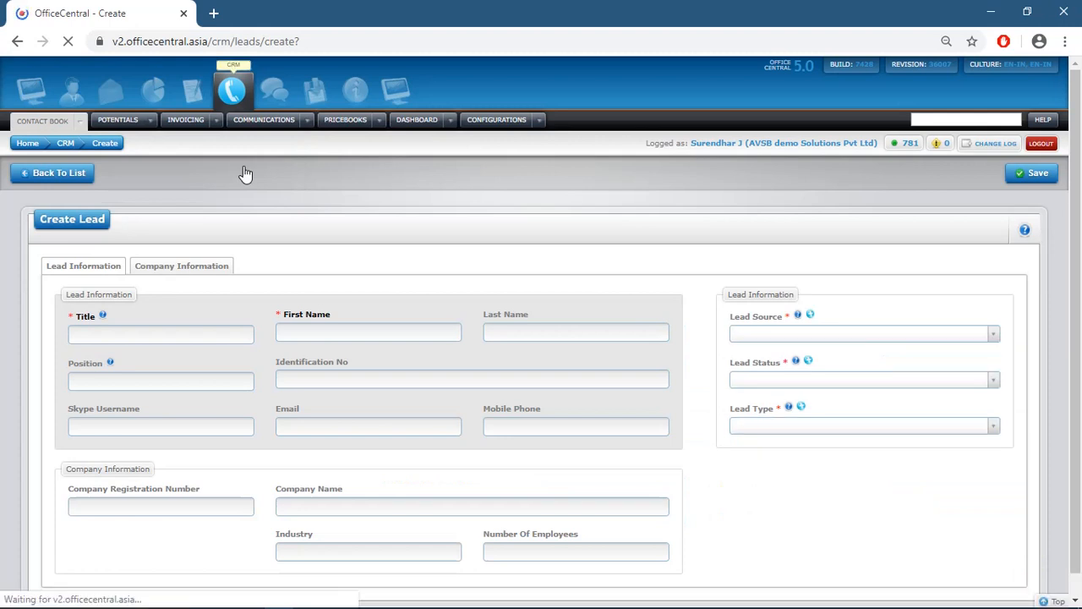
{"action": "left_click", "coordinate": [170, 330]}
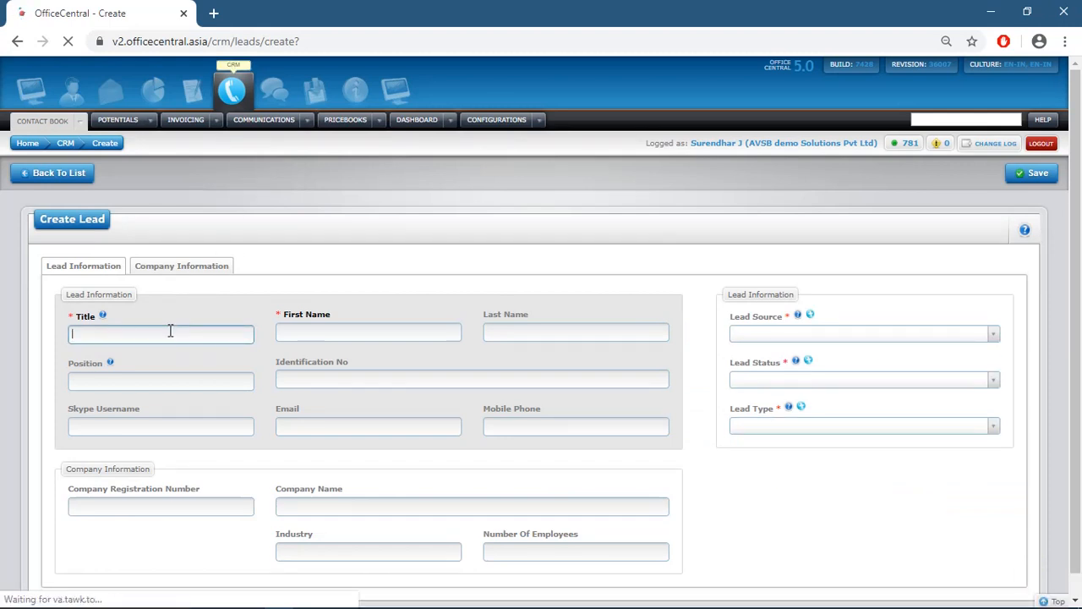
{"action": "type", "text": "M"}
{"action": "key", "text": "Caps_Lock"}
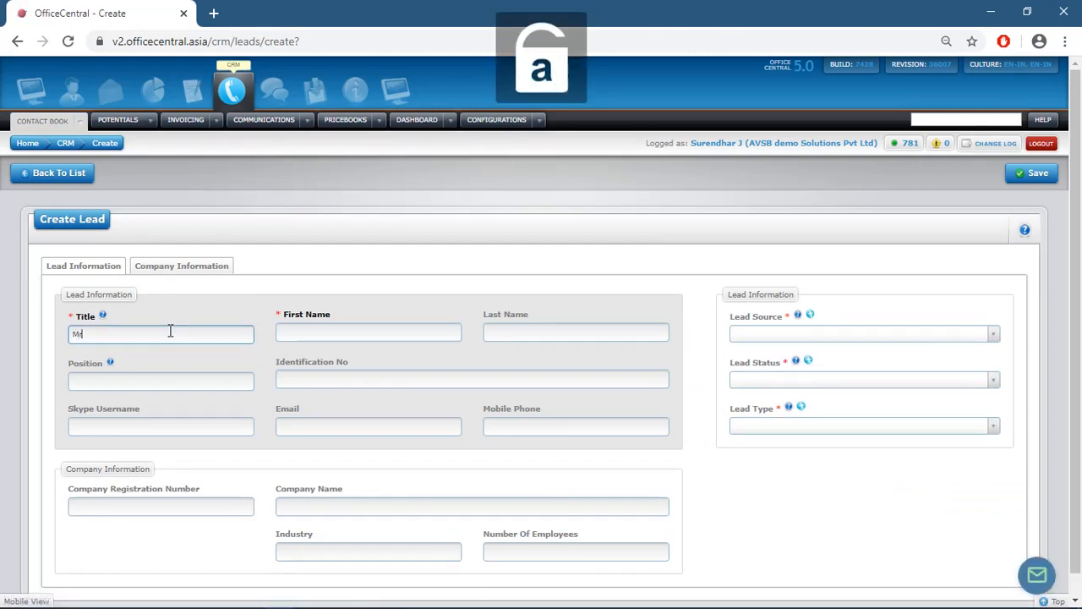
{"action": "left_click", "coordinate": [377, 328]}
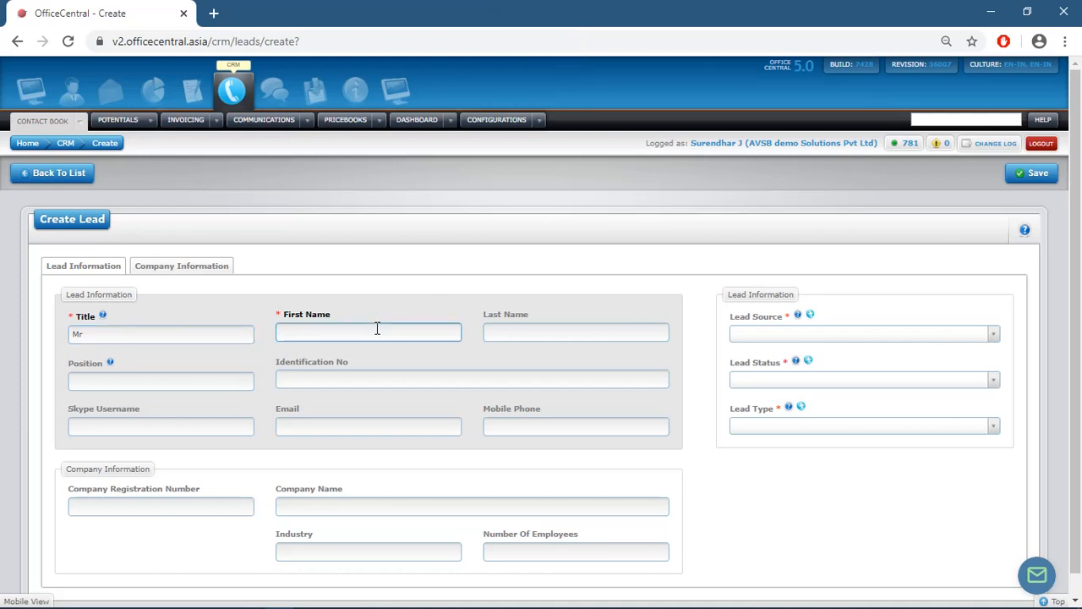
{"action": "type", "text": "raja"}
- Set lead source Advertisement, status New and type Hot
{"action": "left_click", "coordinate": [838, 337]}
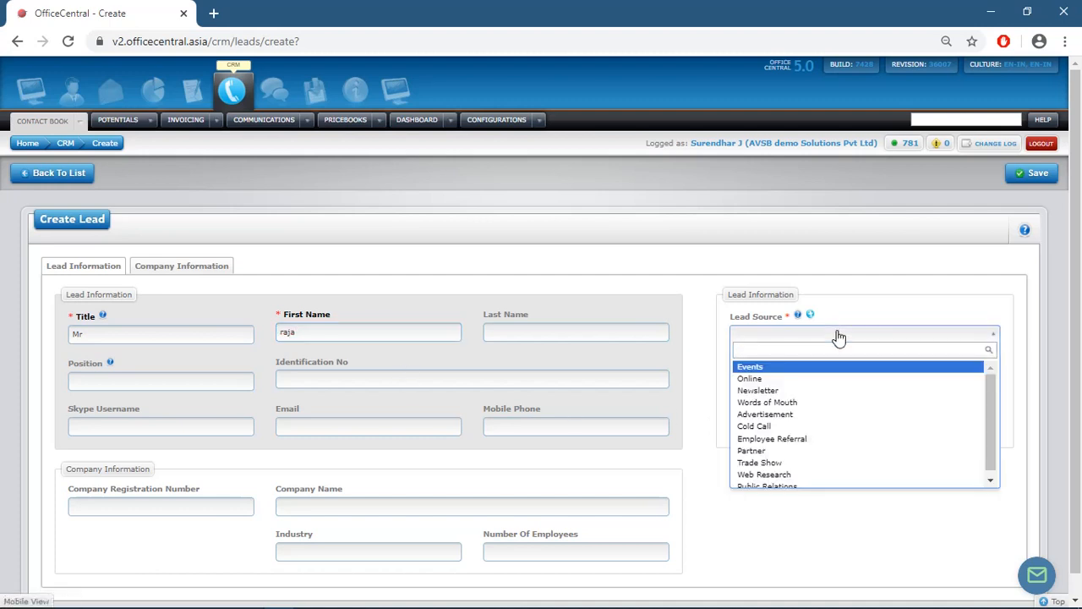
{"action": "left_click", "coordinate": [812, 415]}
{"action": "left_click", "coordinate": [809, 382]}
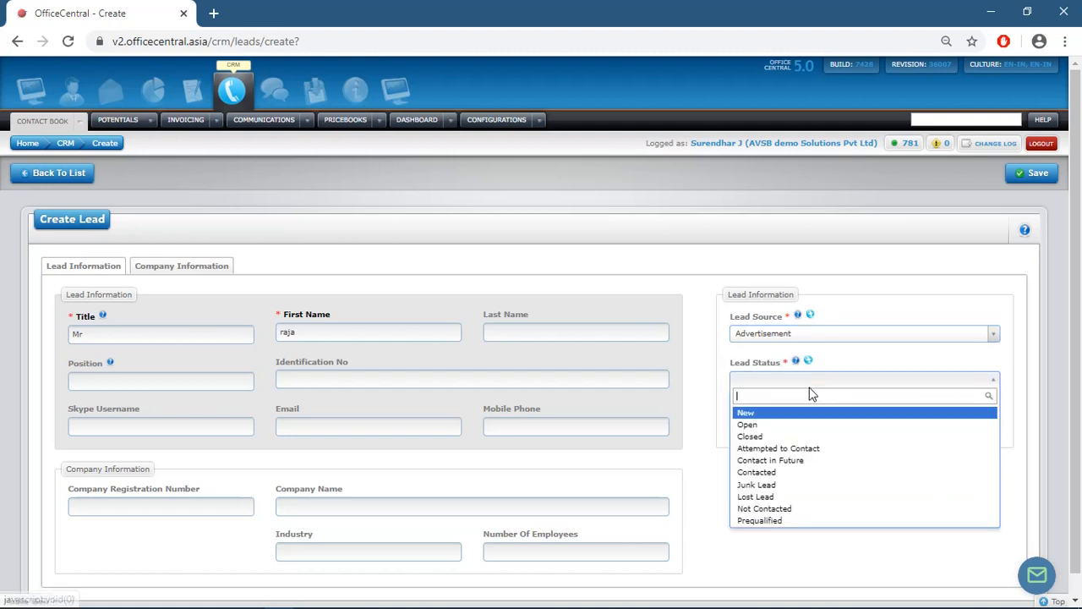
{"action": "left_click", "coordinate": [760, 416]}
{"action": "left_click", "coordinate": [756, 425]}
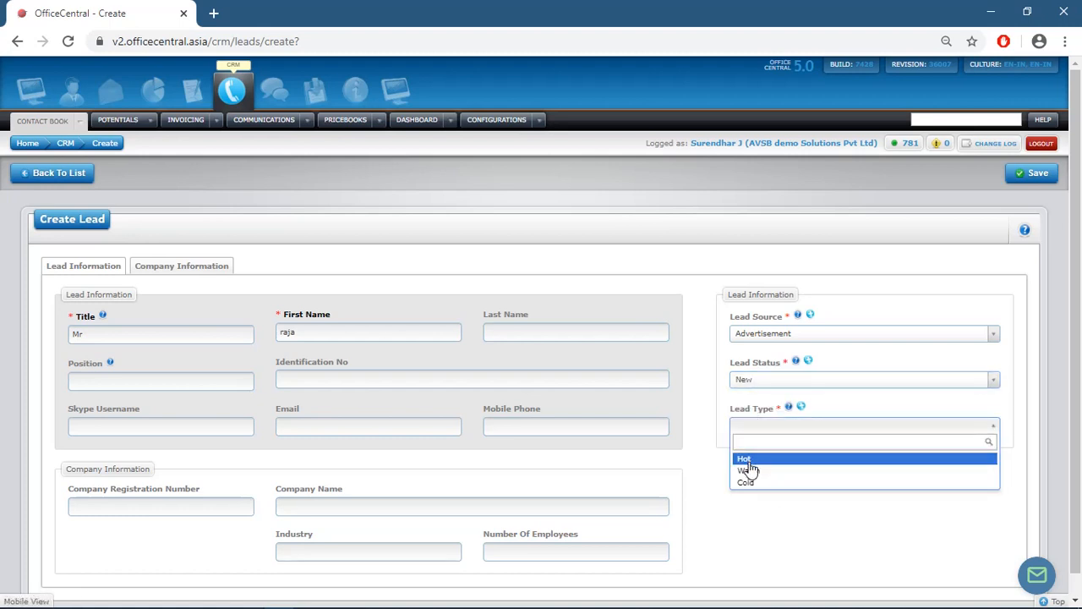
{"action": "left_click", "coordinate": [749, 462]}
- Fill in the lead's e-mail address and mobile phone number
{"action": "left_click", "coordinate": [411, 426]}
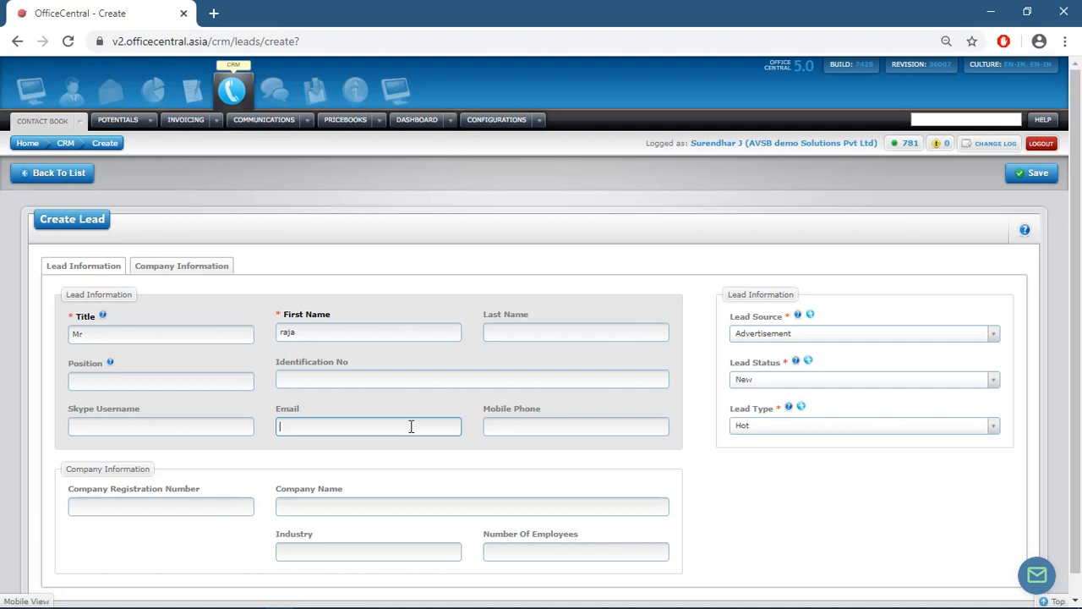
{"action": "left_click", "coordinate": [496, 428]}
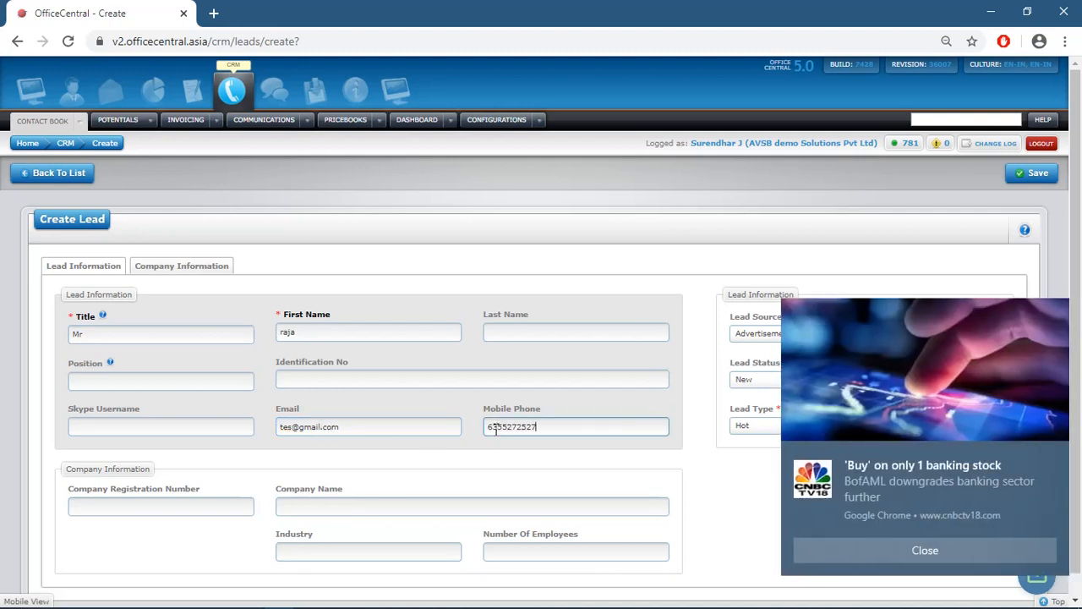
{"action": "left_click", "coordinate": [1052, 459]}
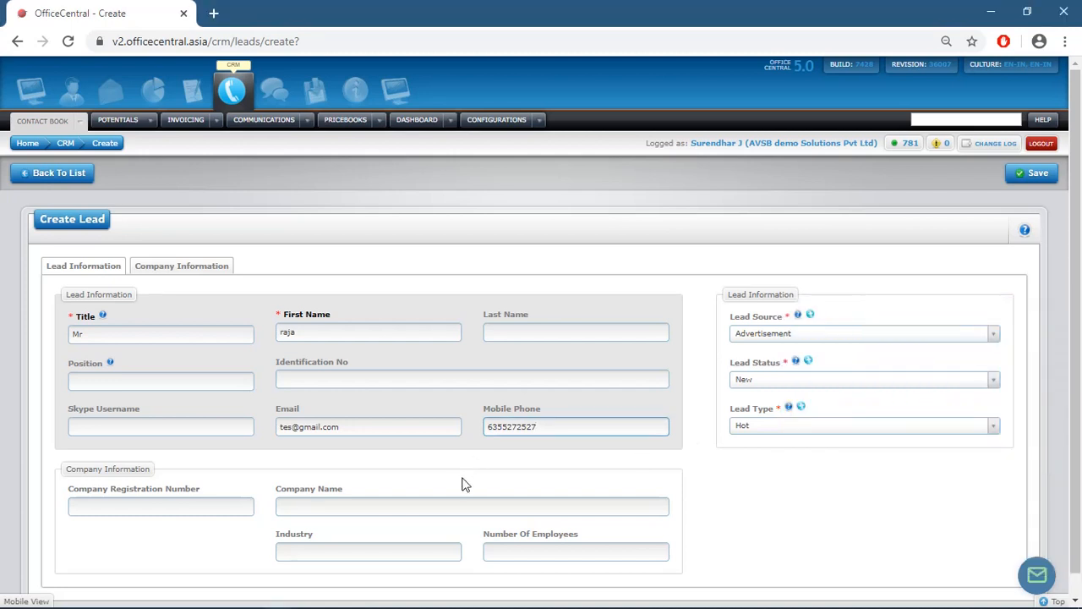
- Enter company name 'abbb' and position 'md', then save the lead
{"action": "left_click", "coordinate": [474, 505]}
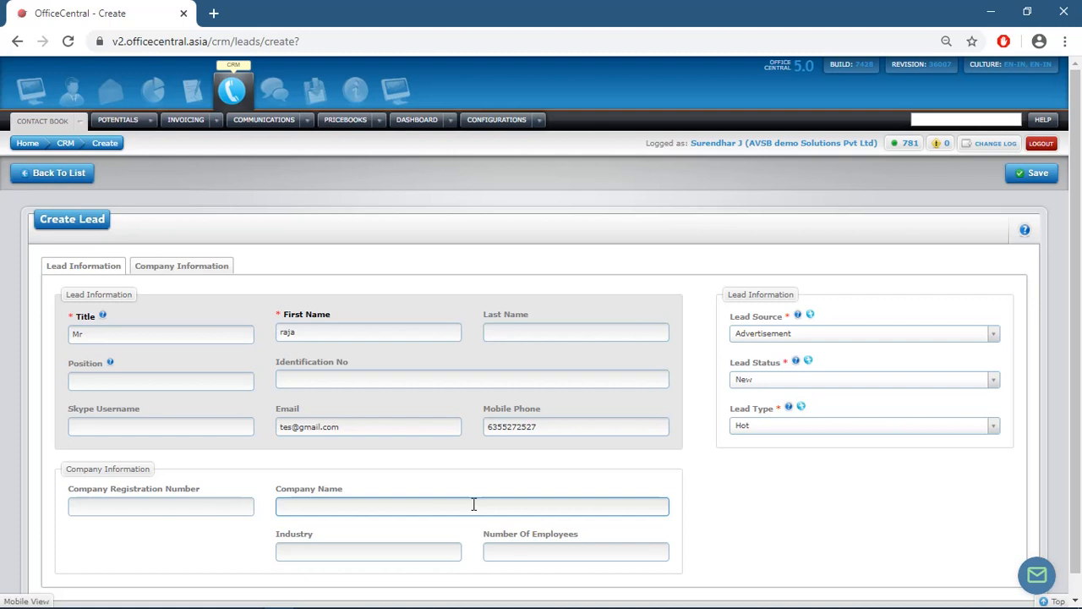
{"action": "type", "text": "bbb"}
{"action": "left_click", "coordinate": [126, 381]}
{"action": "type", "text": "md"}
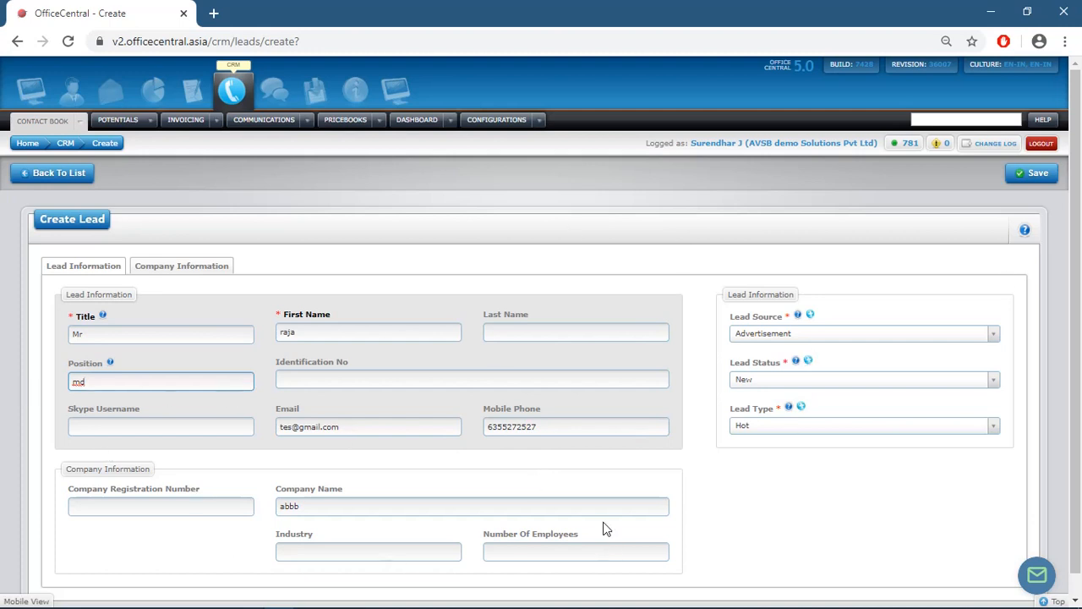
{"action": "left_click", "coordinate": [1025, 176]}
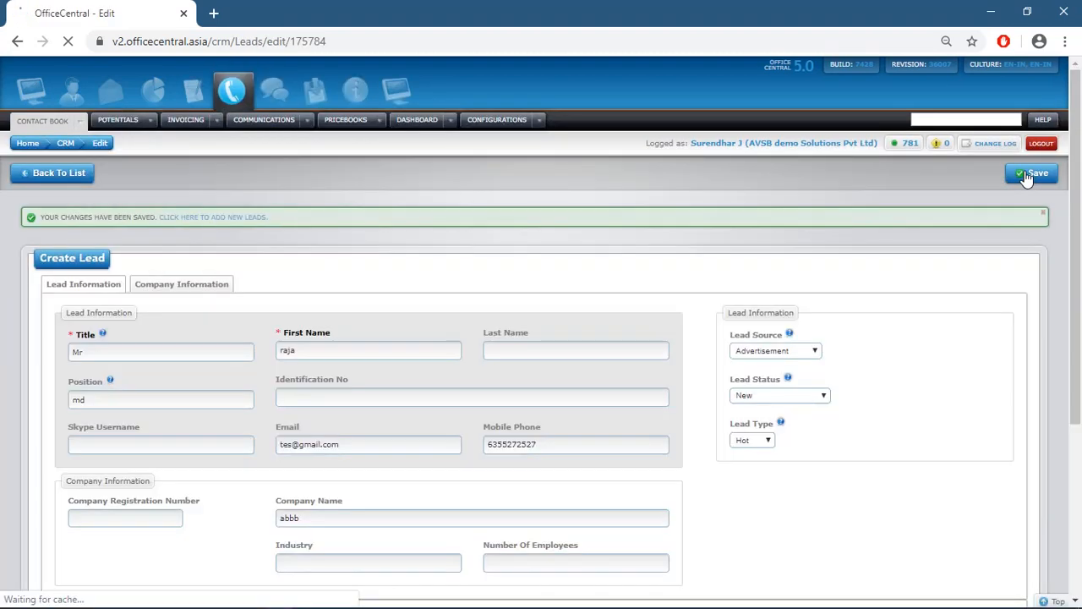
- Add a call summary to the first lead: 'invited for meeting on tomorrow'
{"action": "left_click", "coordinate": [66, 173]}
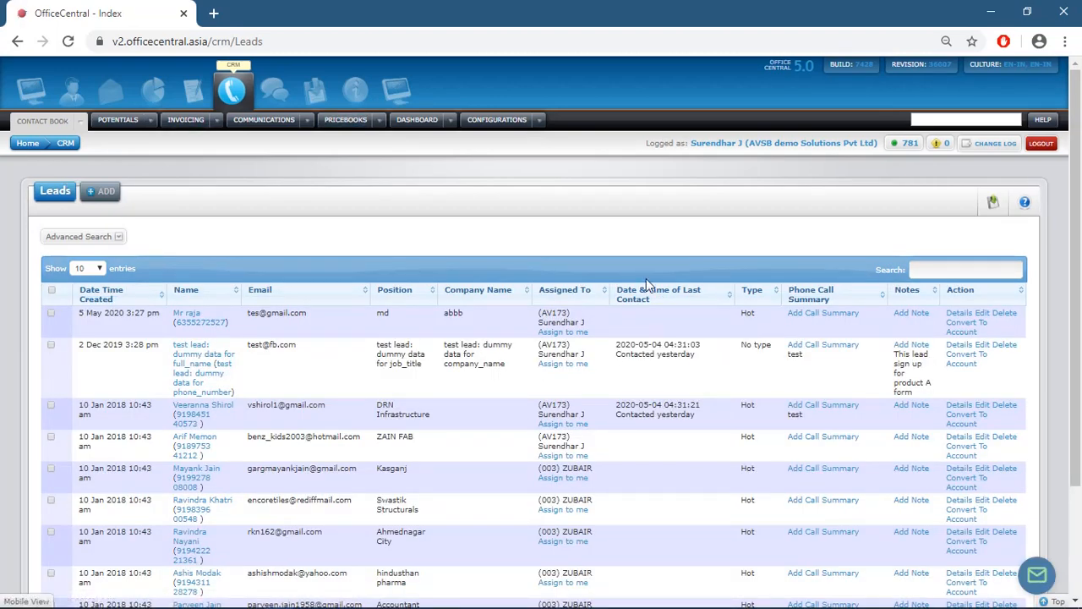
{"action": "left_click", "coordinate": [850, 318]}
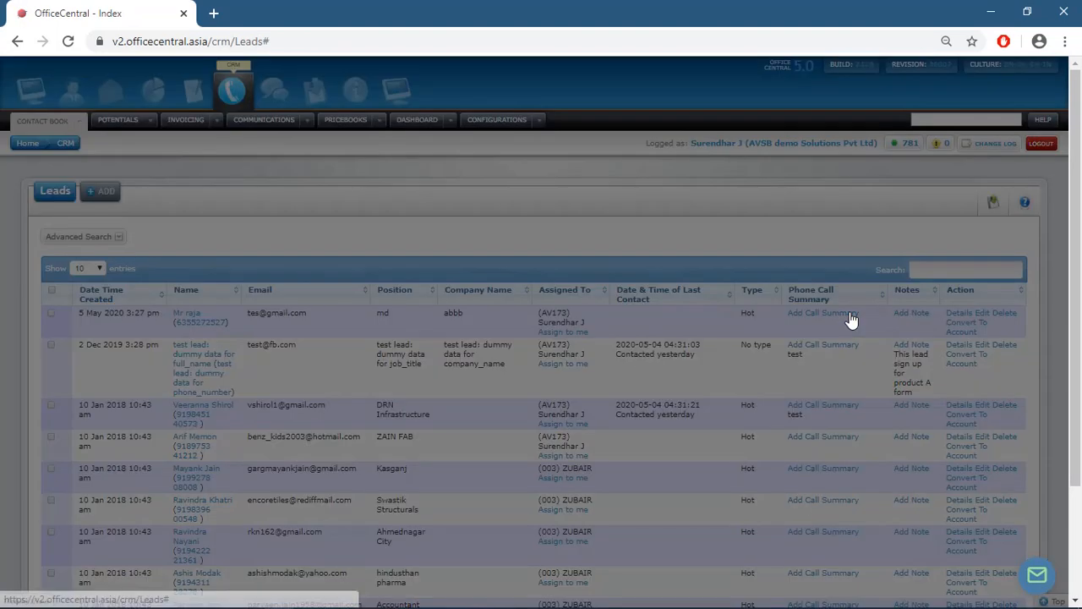
{"action": "left_click", "coordinate": [543, 408]}
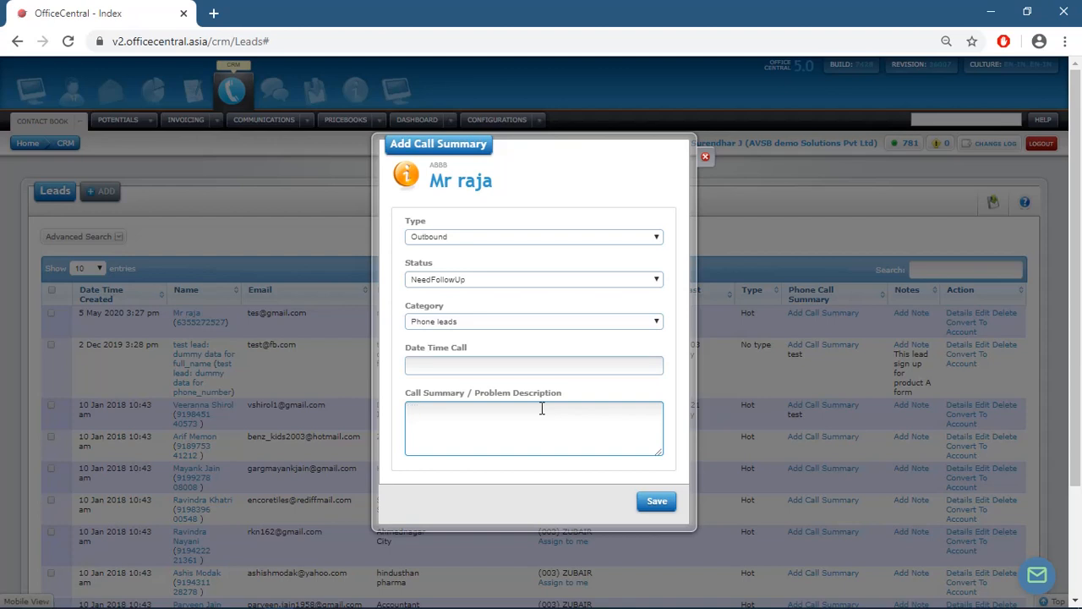
{"action": "type", "text": "ted for mee"}
{"action": "type", "text": "ting on tomorrow"}
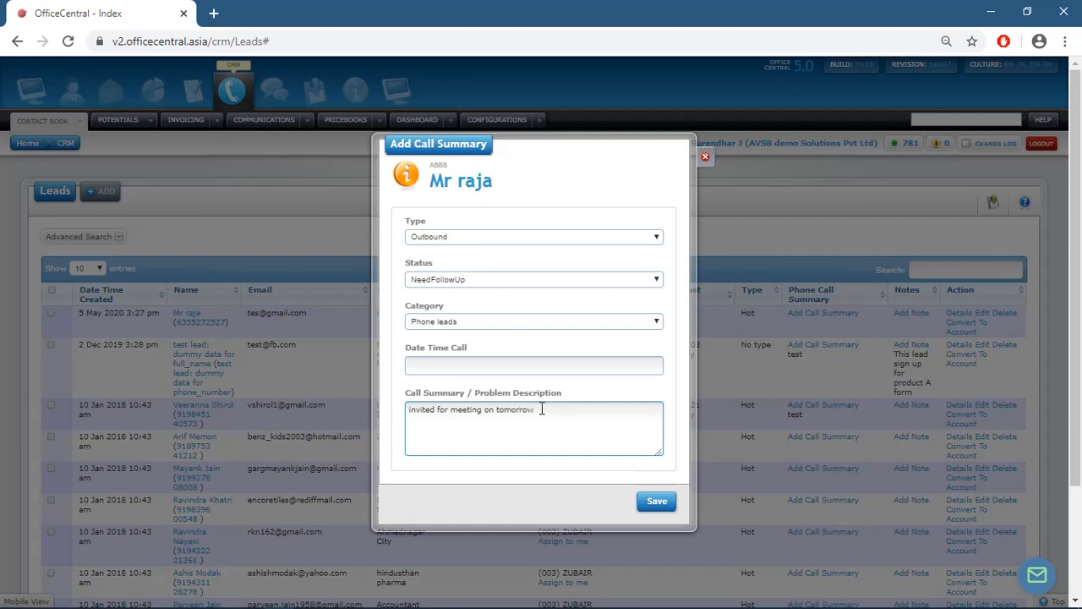
{"action": "left_click", "coordinate": [655, 505]}
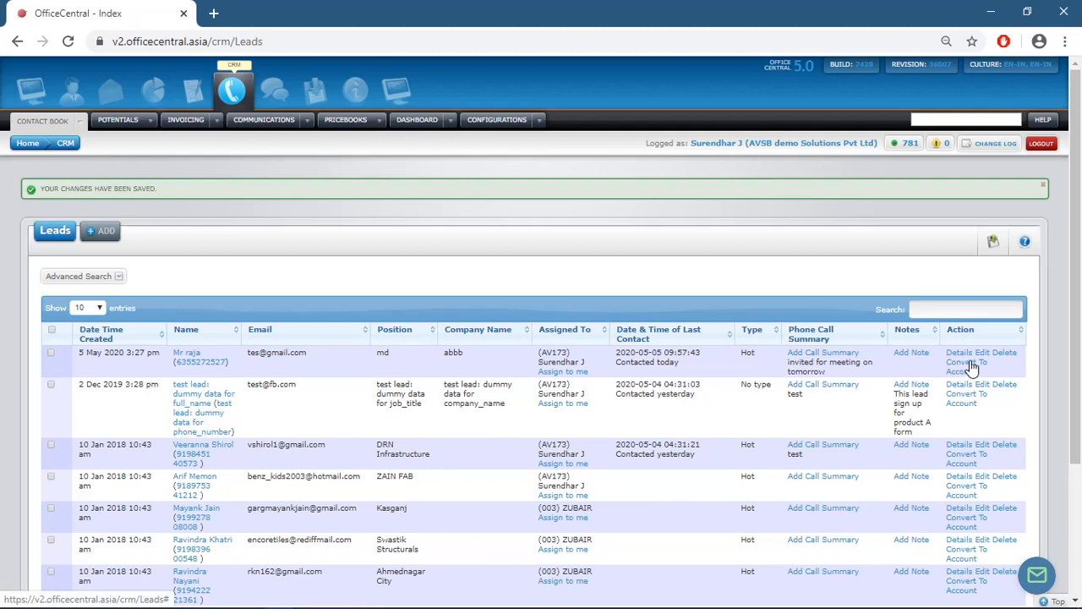
- Convert the first lead into an account with account type Customer
{"action": "left_click", "coordinate": [965, 365]}
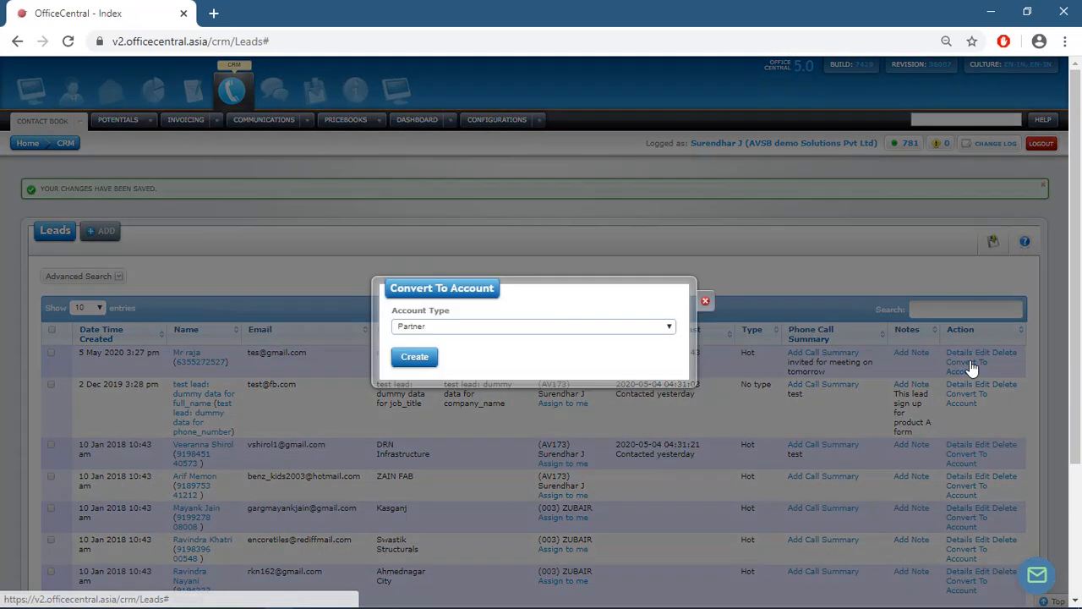
{"action": "left_click", "coordinate": [517, 327]}
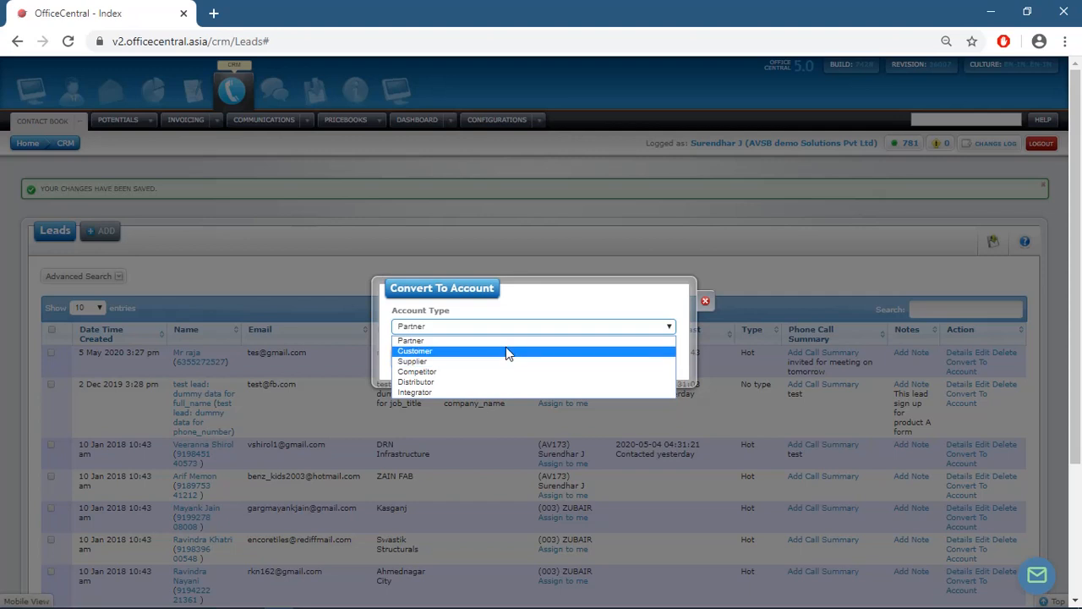
{"action": "left_click", "coordinate": [506, 350]}
{"action": "left_click", "coordinate": [433, 360]}
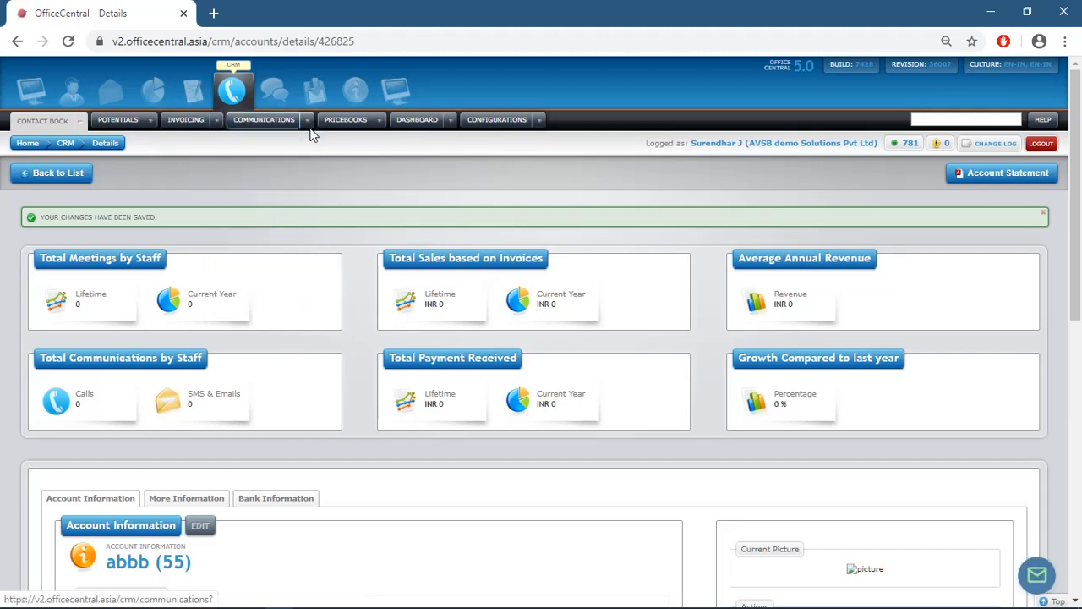
- Start a new meeting from Communications > Meetings to bring up the blank Create Meeting form
{"action": "mouse_move", "coordinate": [310, 126]}
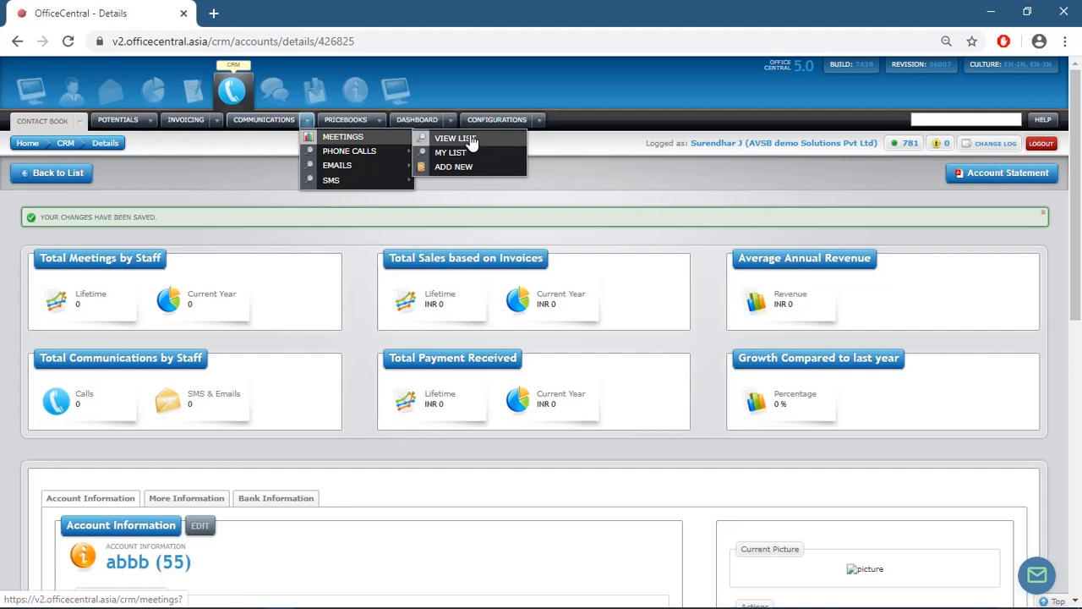
{"action": "left_click", "coordinate": [467, 168]}
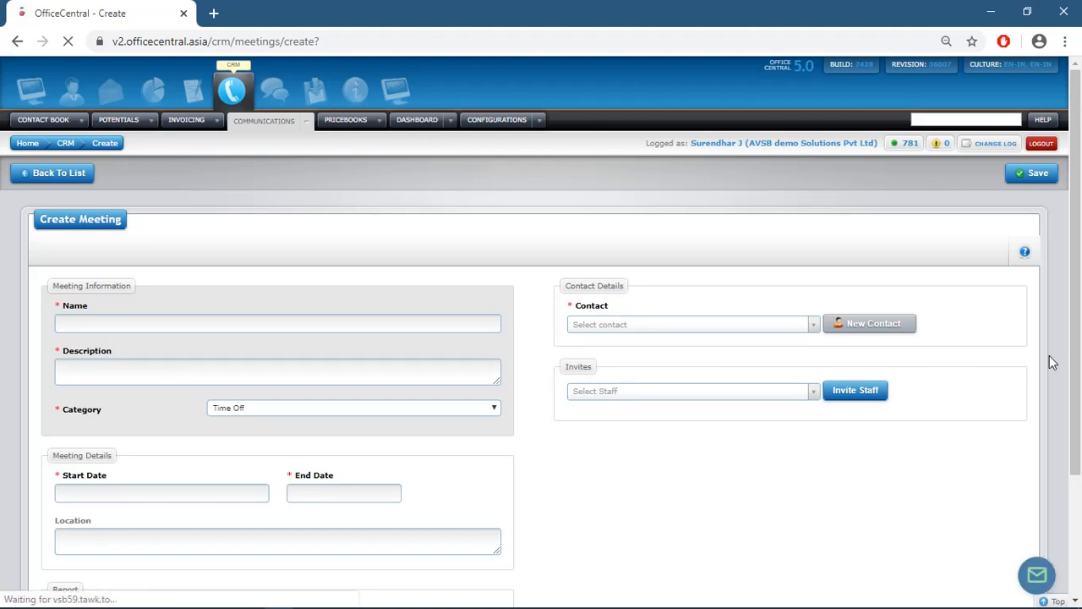
{"action": "left_click_drag", "start_coordinate": [1076, 359], "coordinate": [1077, 215]}
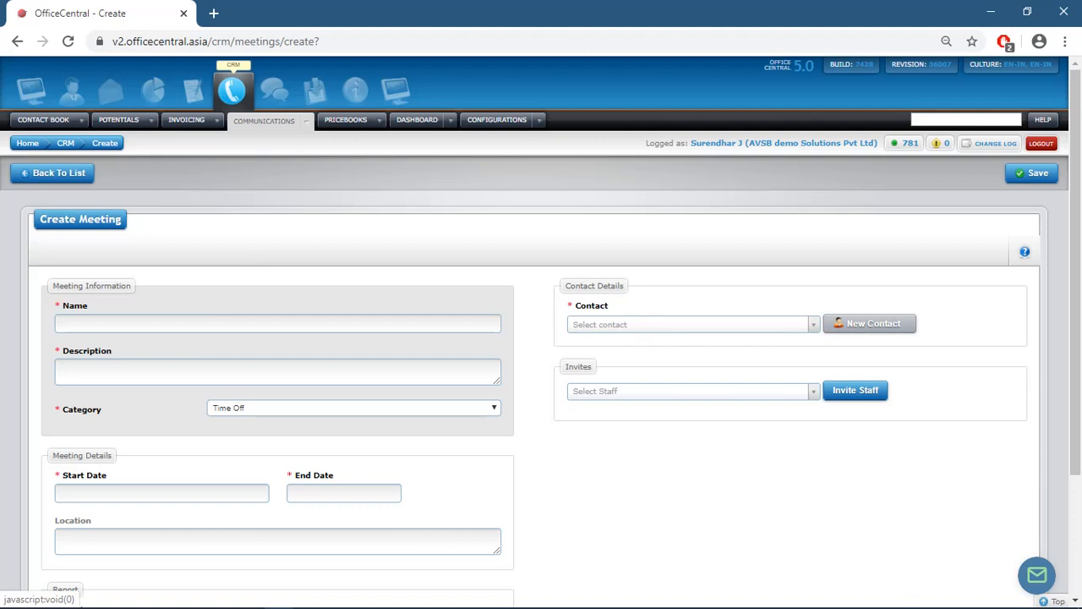
- Choose the meeting's contact and add the found staff member as an invitee
{"action": "left_click", "coordinate": [931, 600]}
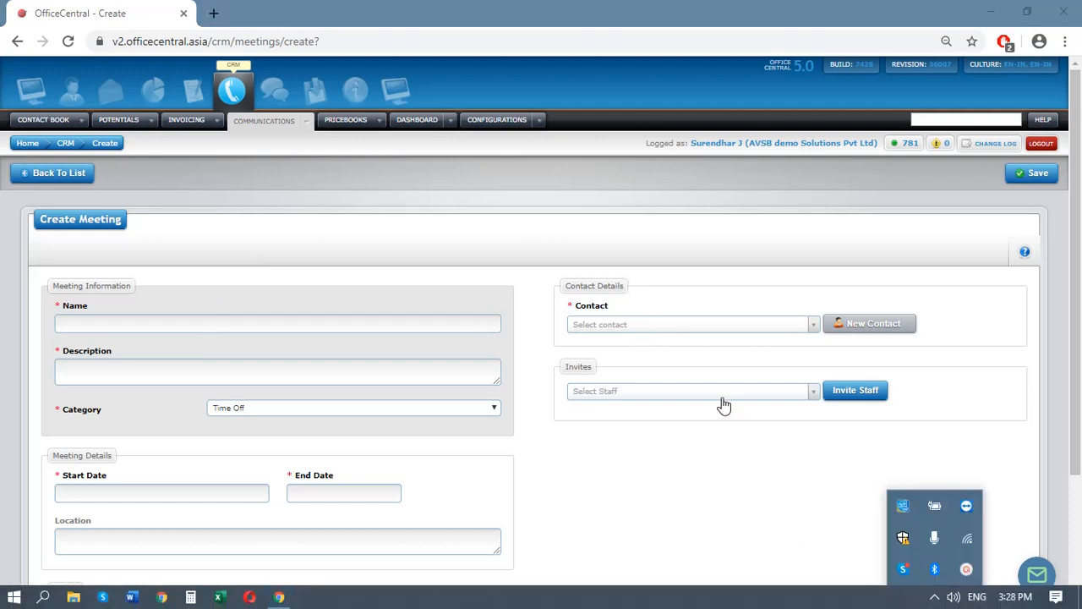
{"action": "left_click", "coordinate": [654, 325]}
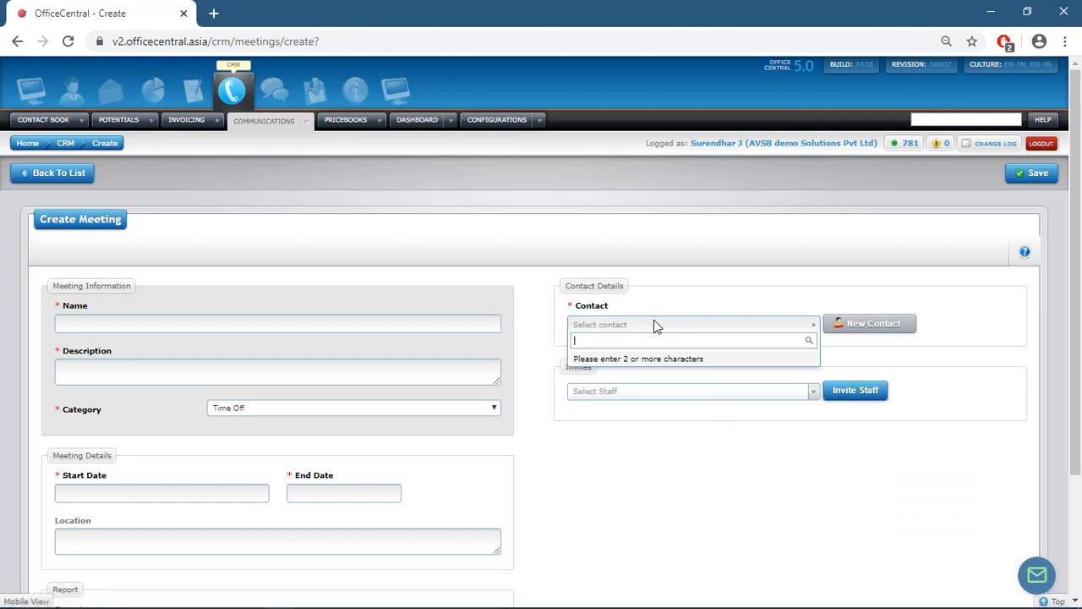
{"action": "type", "text": "raja"}
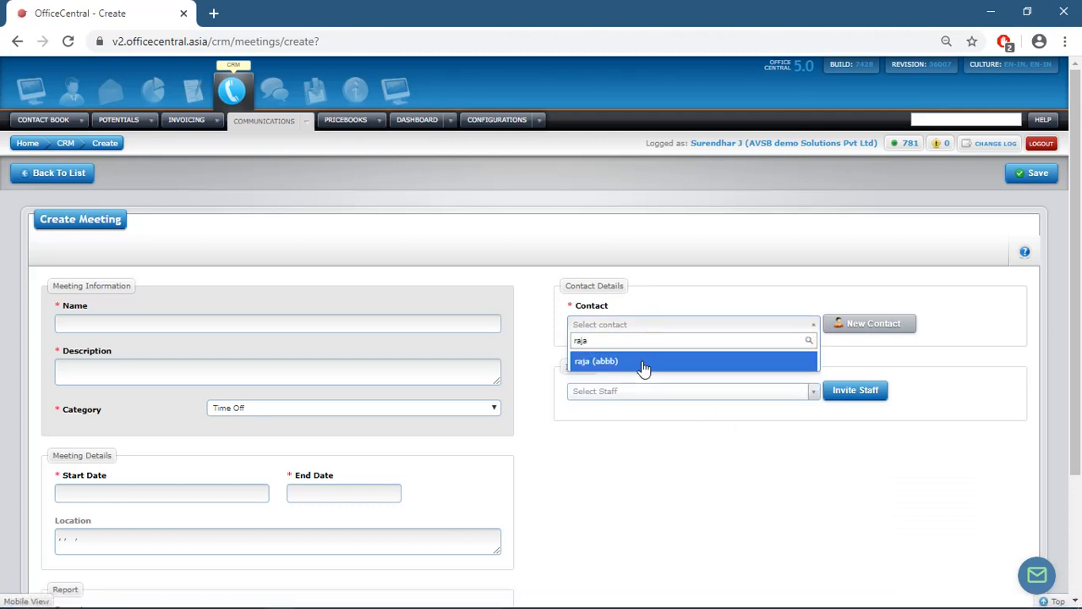
{"action": "left_click", "coordinate": [643, 364]}
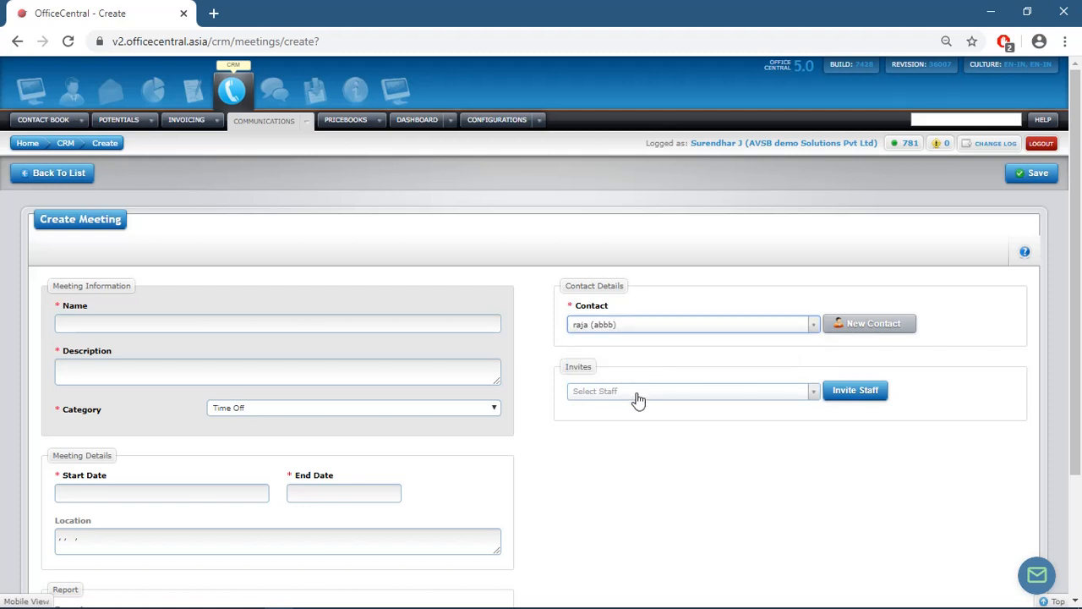
{"action": "left_click", "coordinate": [638, 394]}
{"action": "type", "text": "surend"}
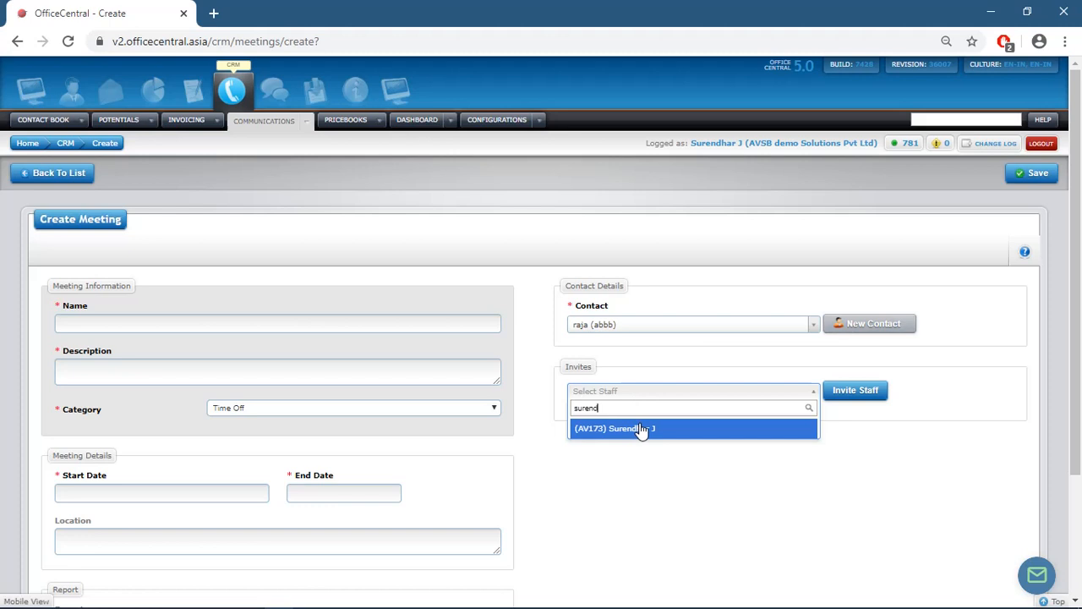
{"action": "left_click", "coordinate": [640, 429]}
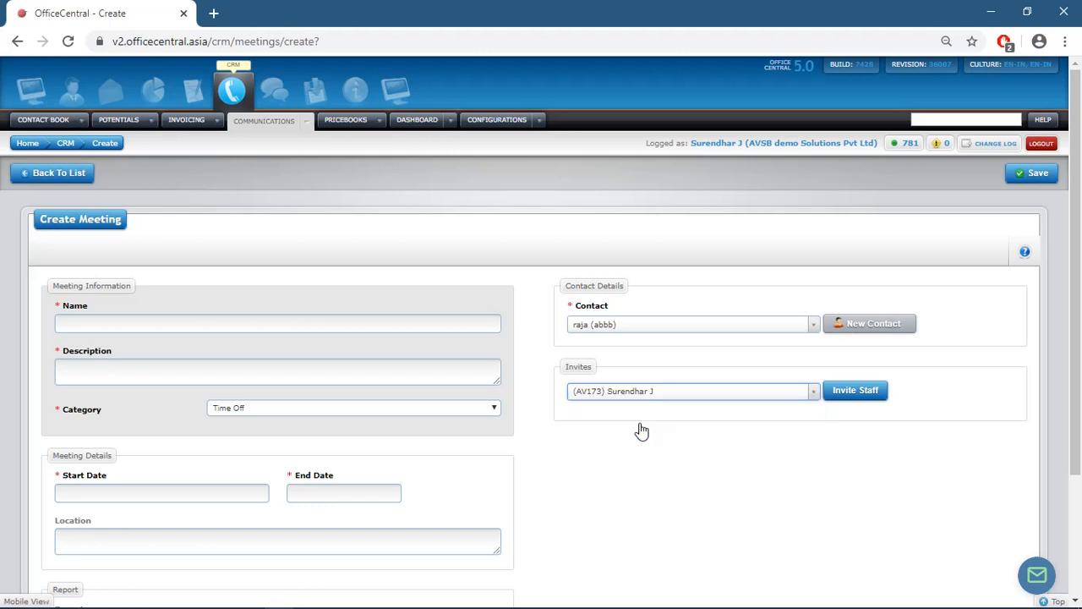
{"action": "left_click", "coordinate": [846, 393]}
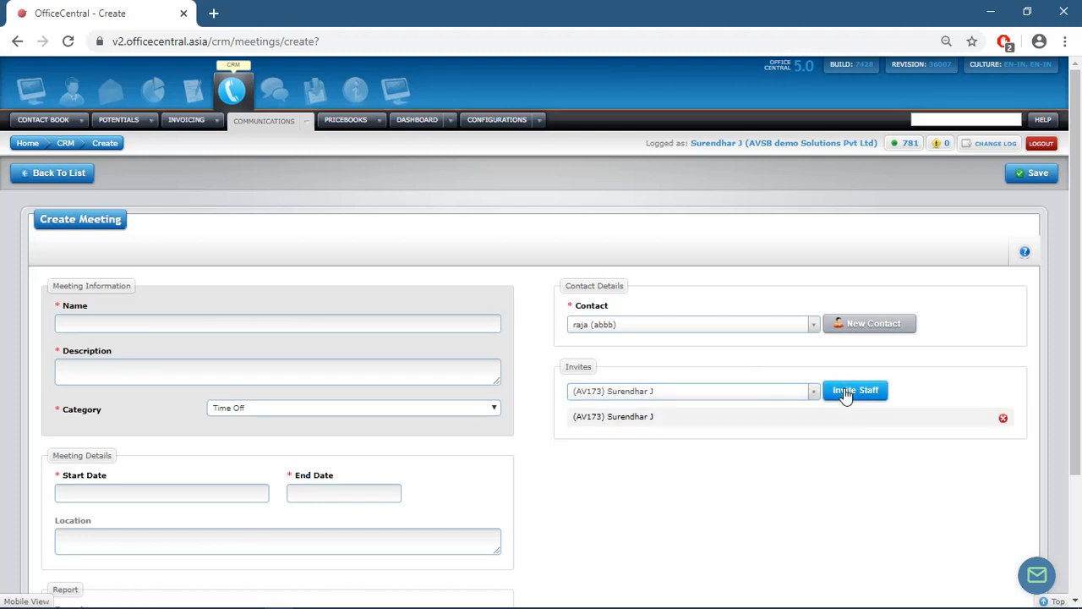
- Name the meeting 'sales meeting' with description and category Company Purpose
{"action": "left_click", "coordinate": [176, 323]}
{"action": "type", "text": "s"}
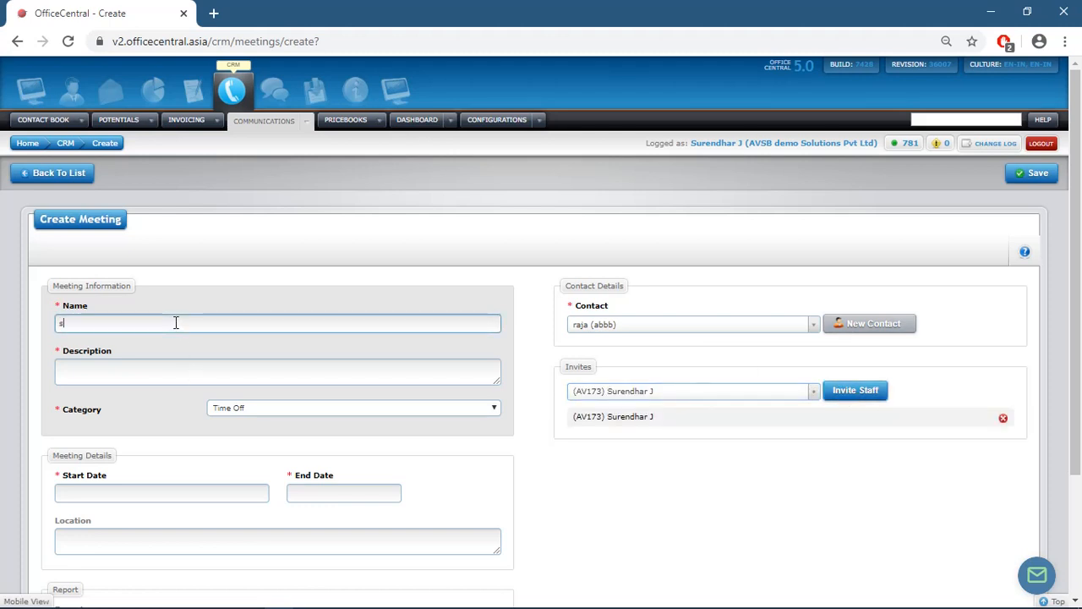
{"action": "type", "text": "ales meeting"}
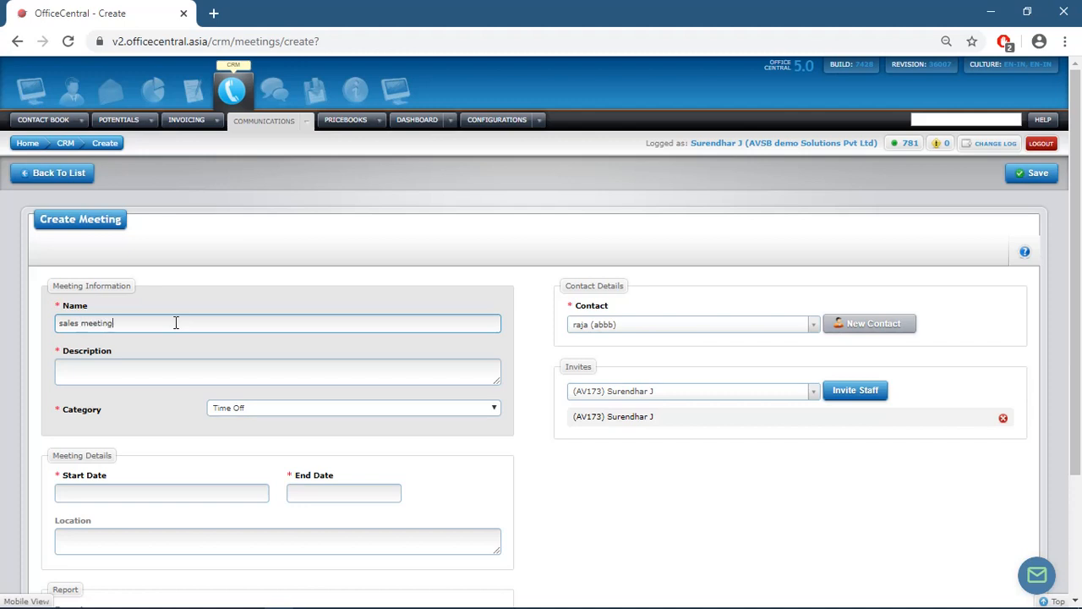
{"action": "left_click", "coordinate": [173, 377]}
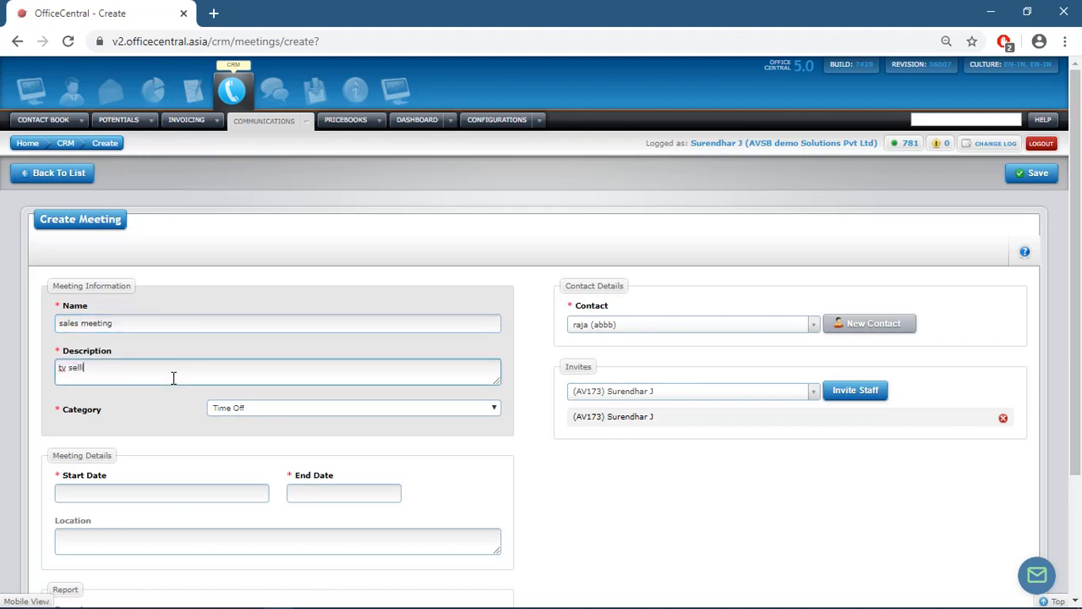
{"action": "left_click", "coordinate": [236, 408]}
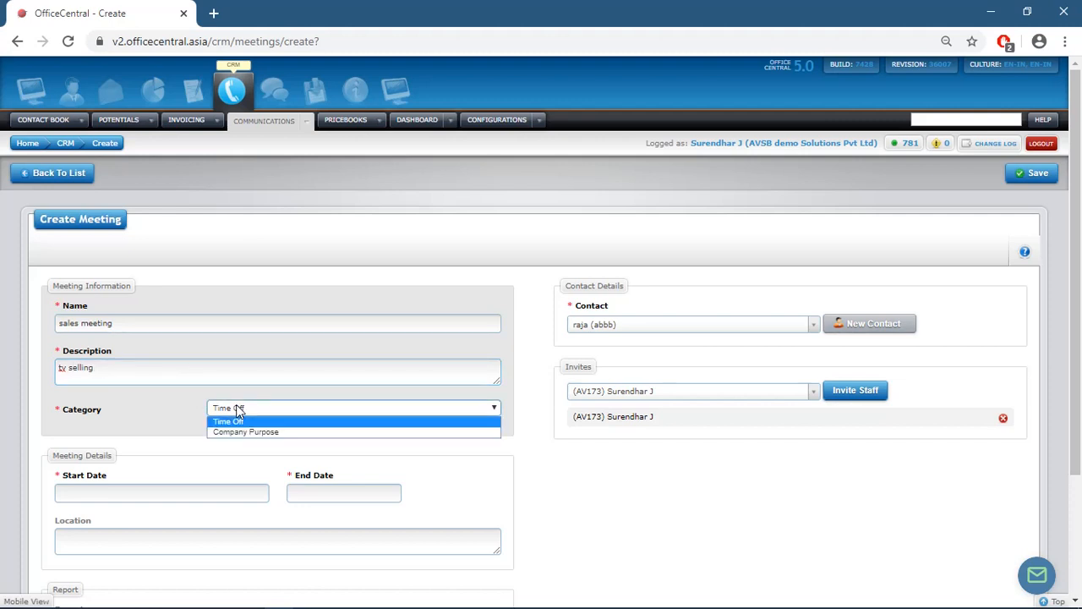
{"action": "left_click", "coordinate": [243, 434]}
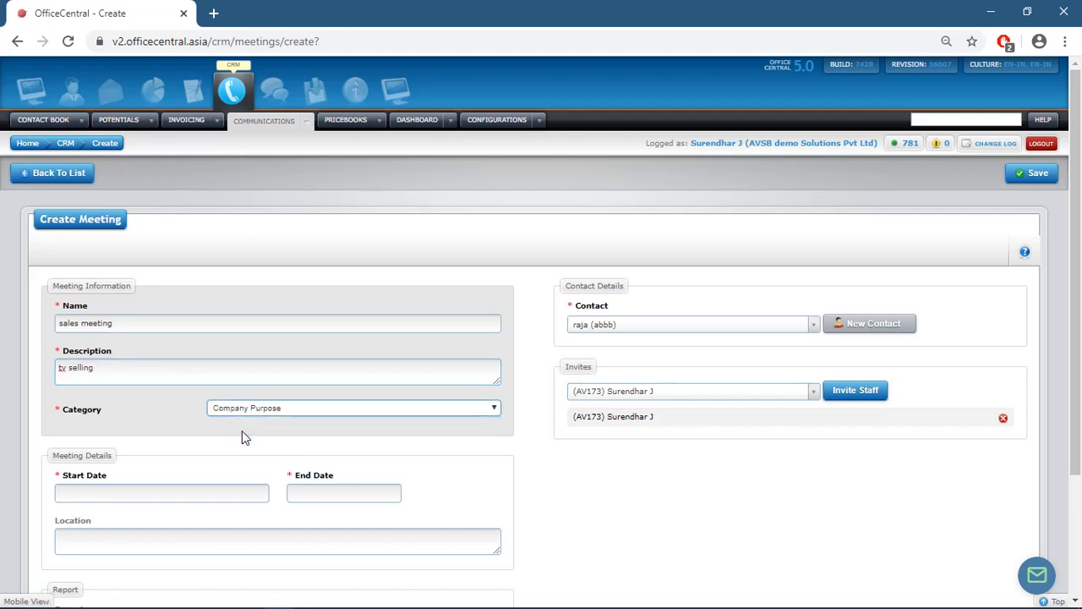
- Set start and end dates to 6 May 2020, location chennai, and save the meeting
{"action": "left_click", "coordinate": [229, 491]}
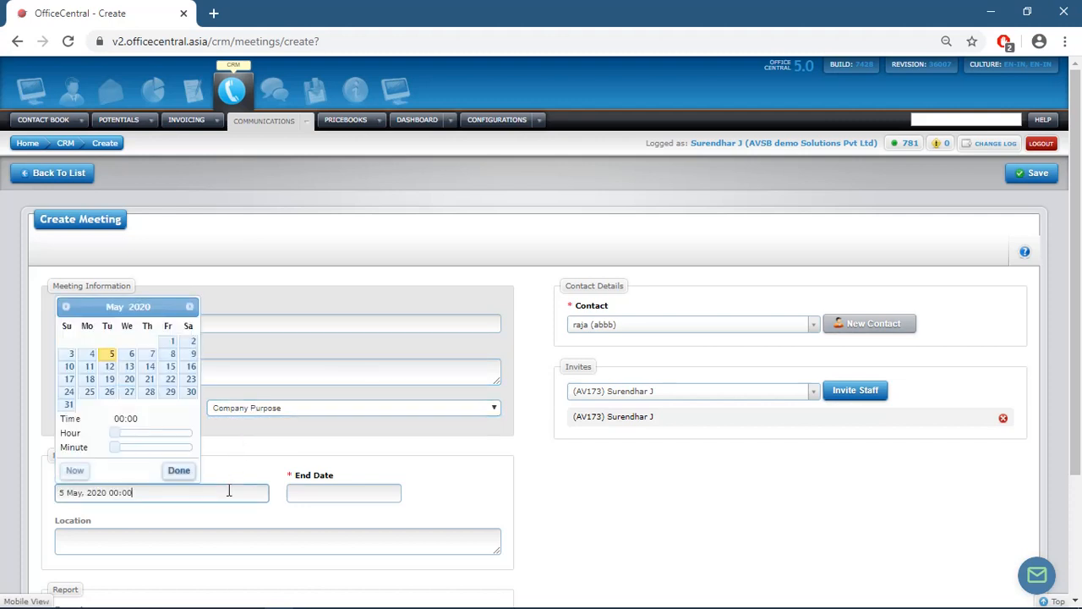
{"action": "left_click", "coordinate": [125, 361]}
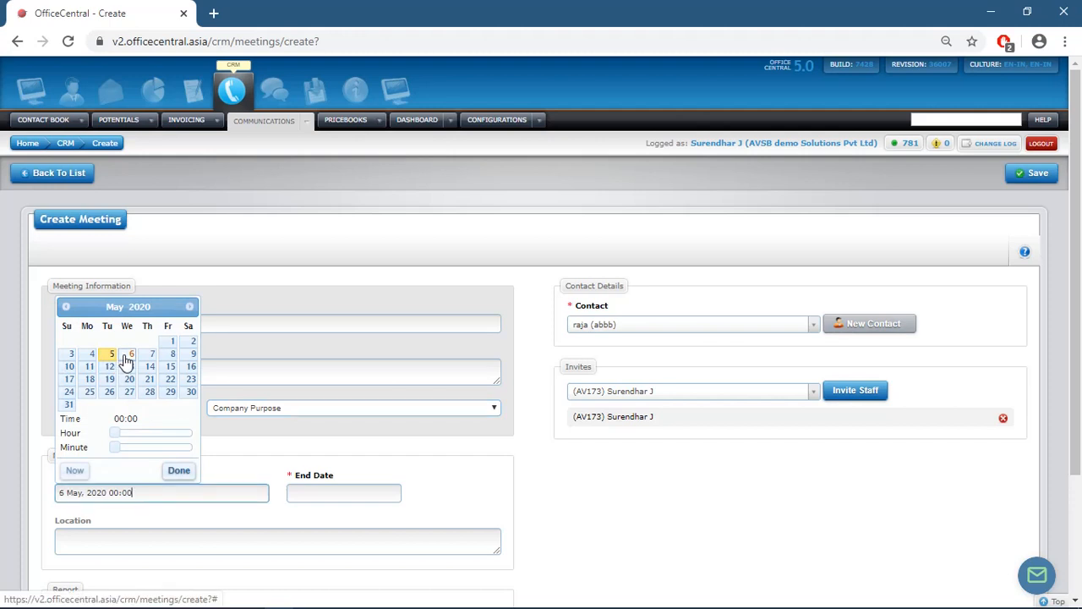
{"action": "left_click", "coordinate": [177, 471]}
{"action": "left_click", "coordinate": [307, 493]}
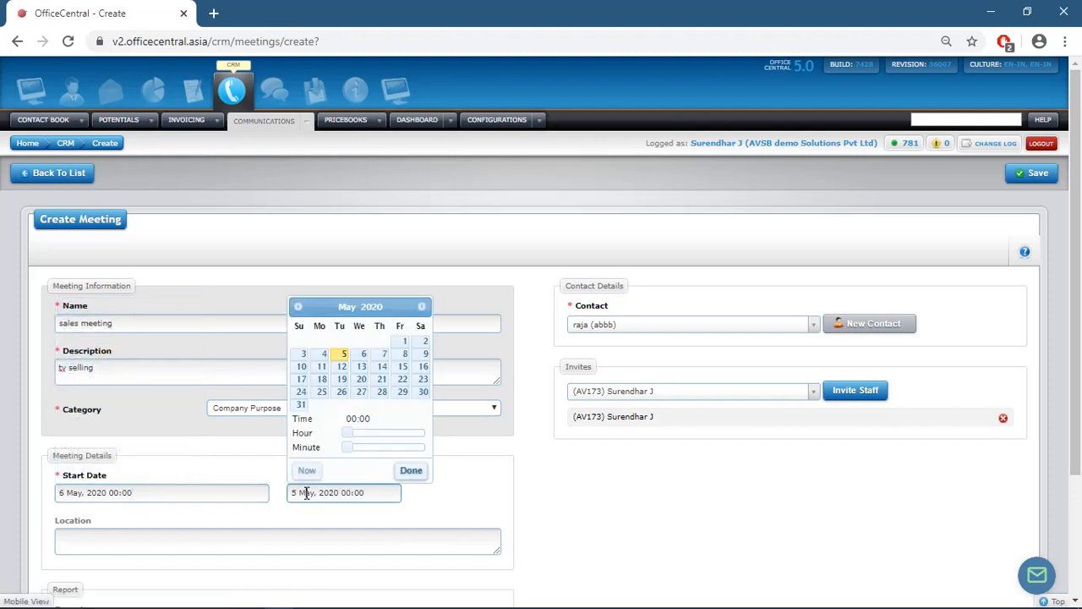
{"action": "left_click", "coordinate": [362, 355]}
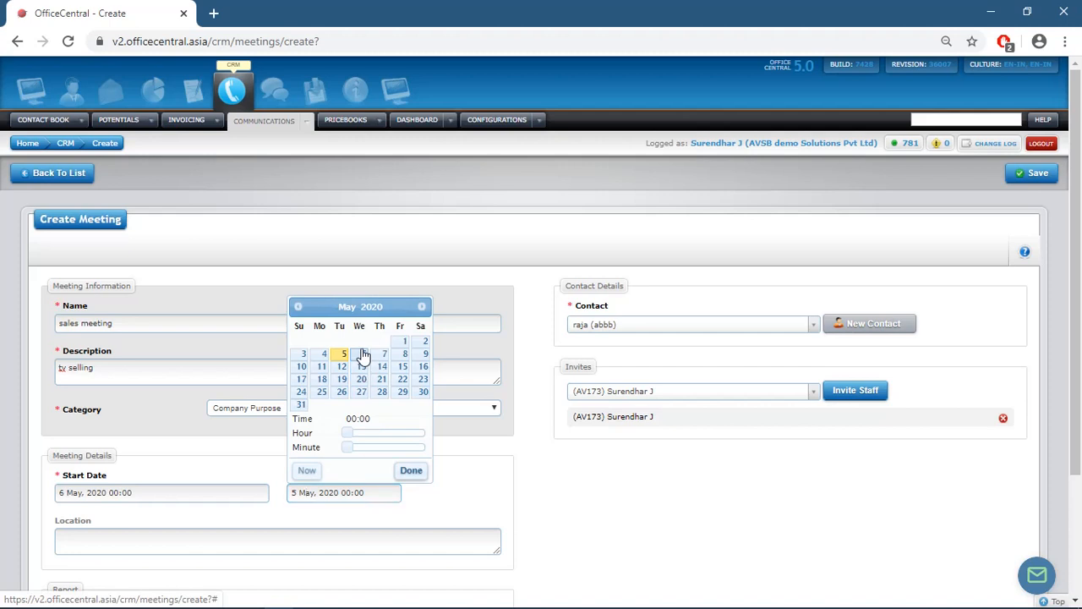
{"action": "left_click", "coordinate": [408, 478]}
{"action": "left_click", "coordinate": [367, 538]}
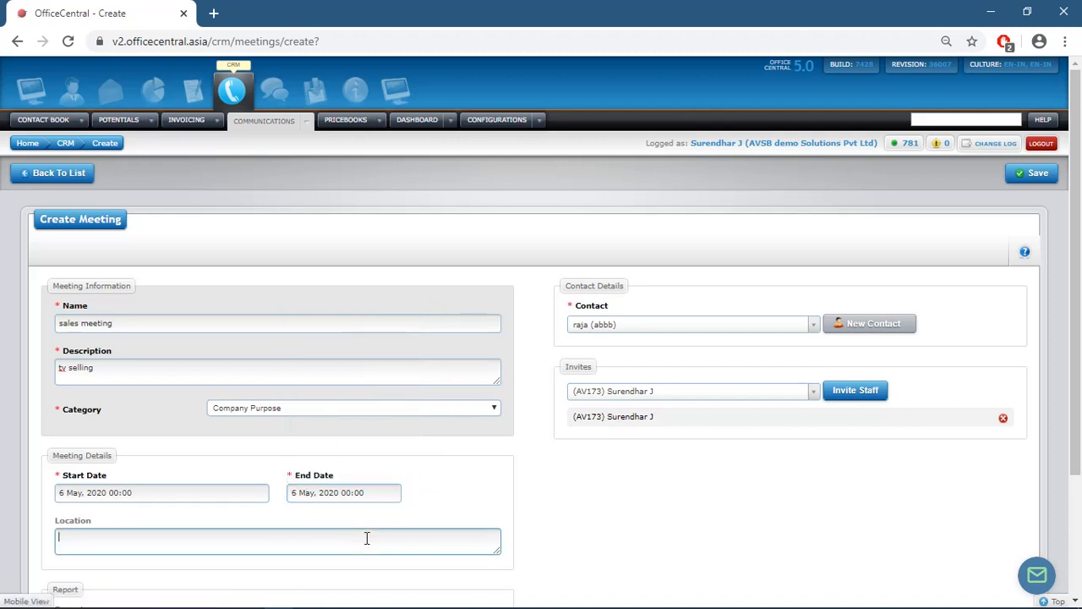
{"action": "type", "text": "chennai"}
{"action": "left_click", "coordinate": [1044, 174]}
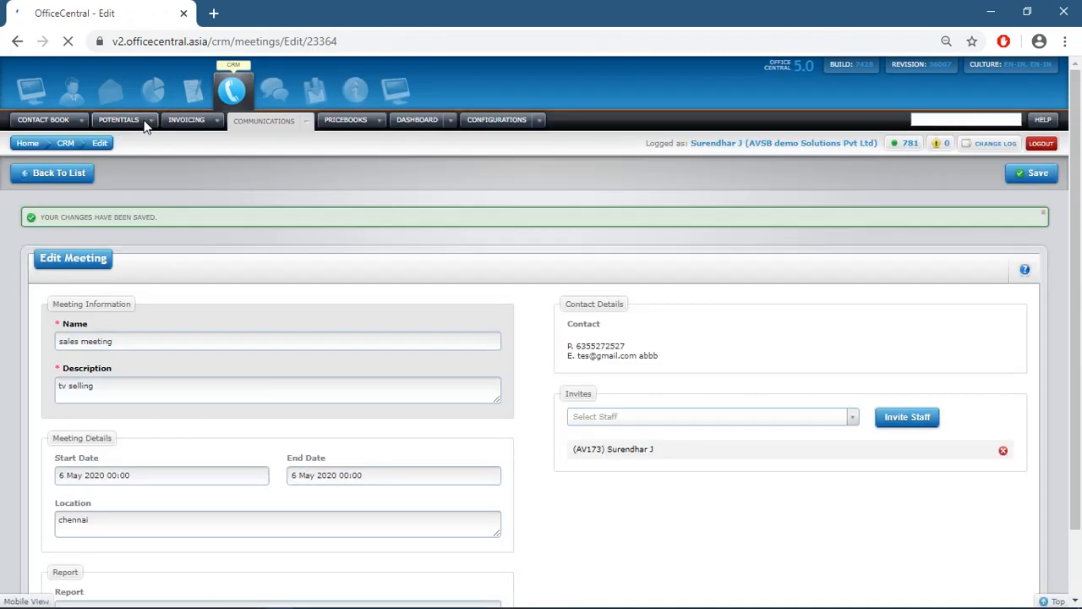
{"action": "left_click", "coordinate": [219, 123]}
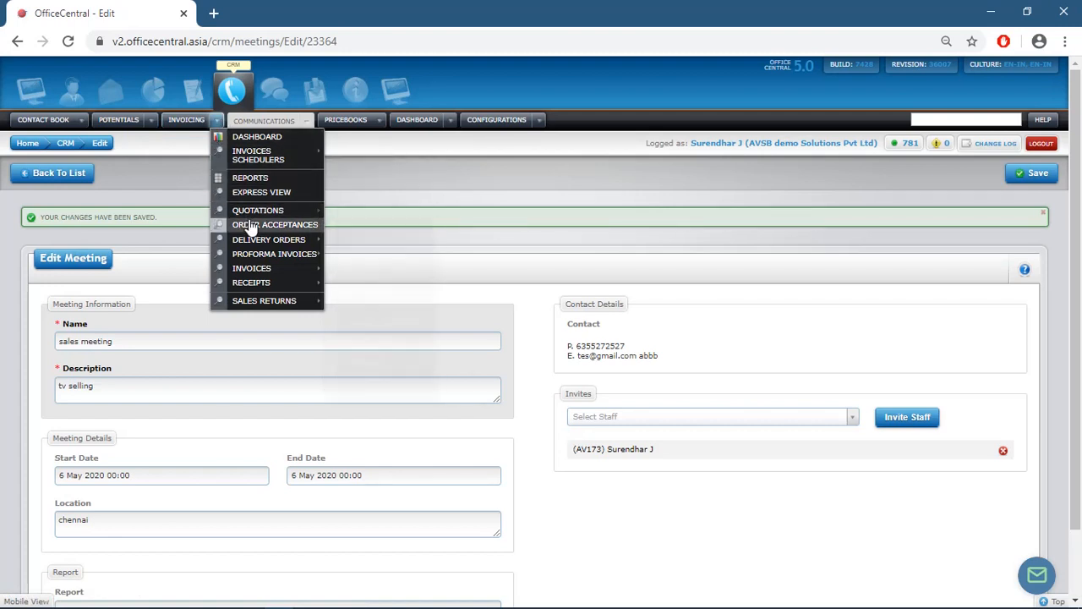
- Start new quotation QUOT/2020/6 billed to the abbb account
{"action": "mouse_move", "coordinate": [251, 215]}
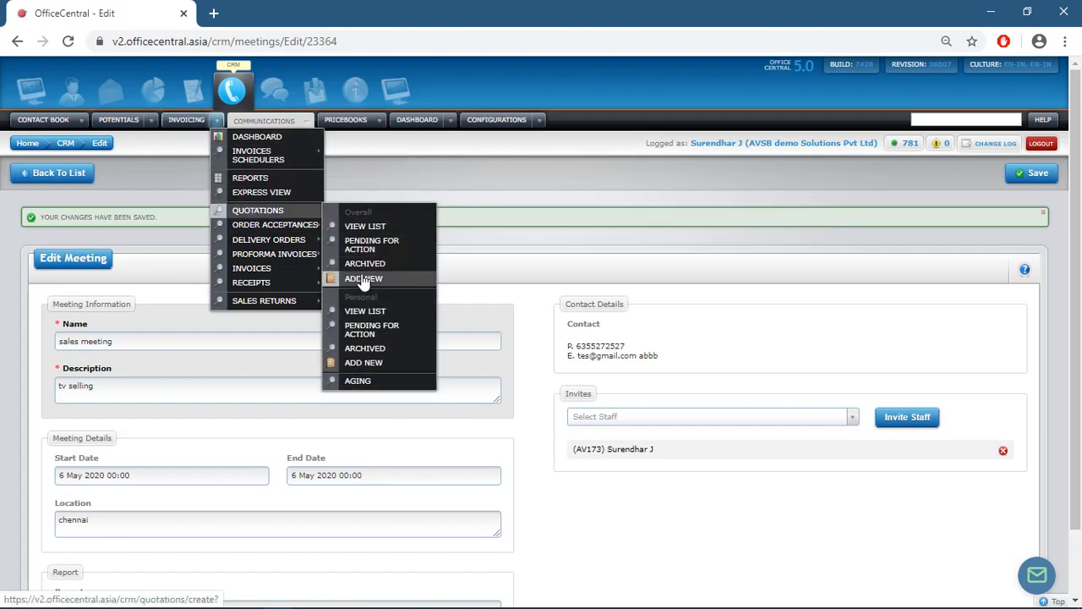
{"action": "left_click", "coordinate": [362, 282]}
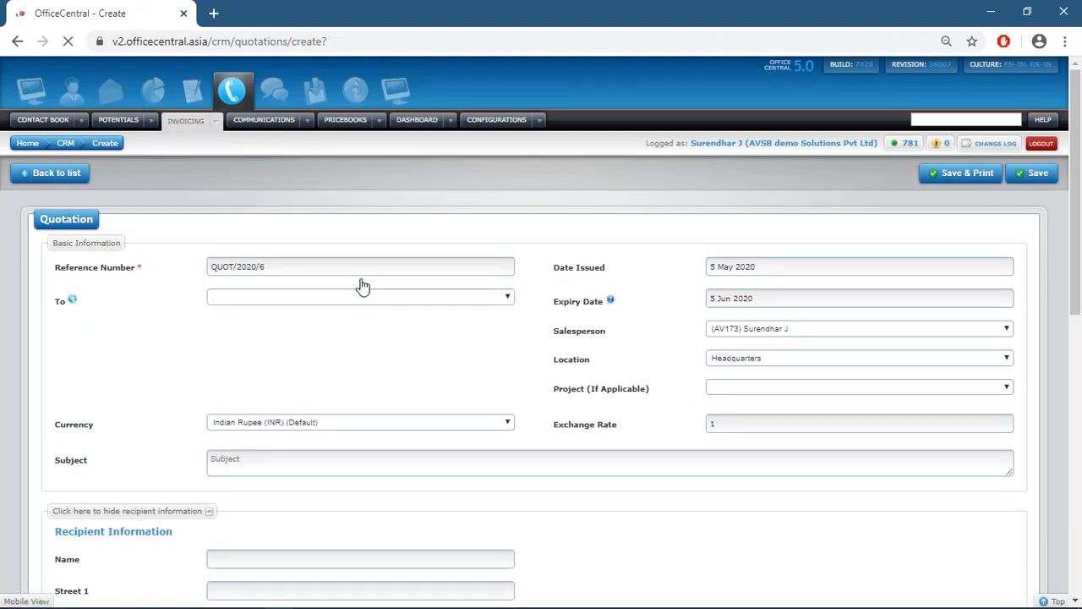
{"action": "left_click", "coordinate": [358, 302]}
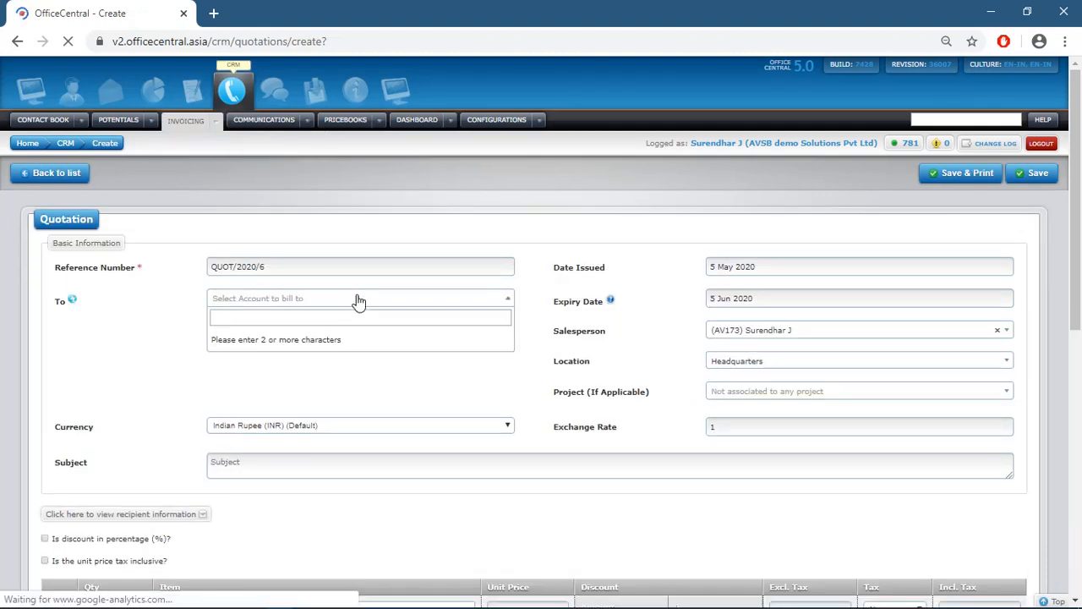
{"action": "type", "text": "r"}
{"action": "key", "text": "Caps_Lock"}
{"action": "type", "text": "AGU"}
{"action": "key", "text": "BackSpace"}
{"action": "key", "text": "BackSpace"}
{"action": "key", "text": "BackSpace"}
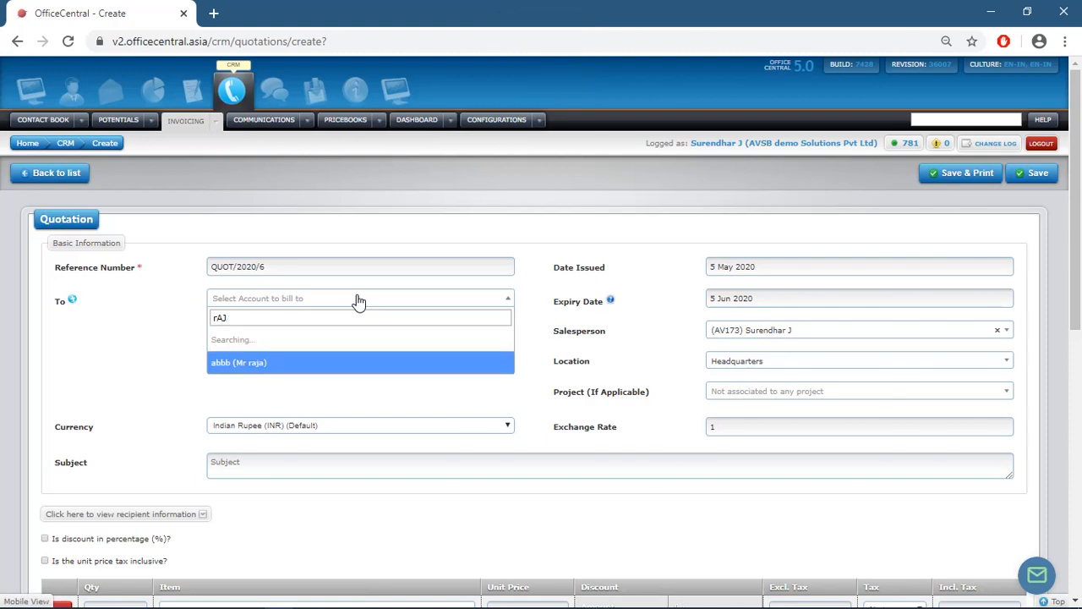
{"action": "type", "text": "AJA"}
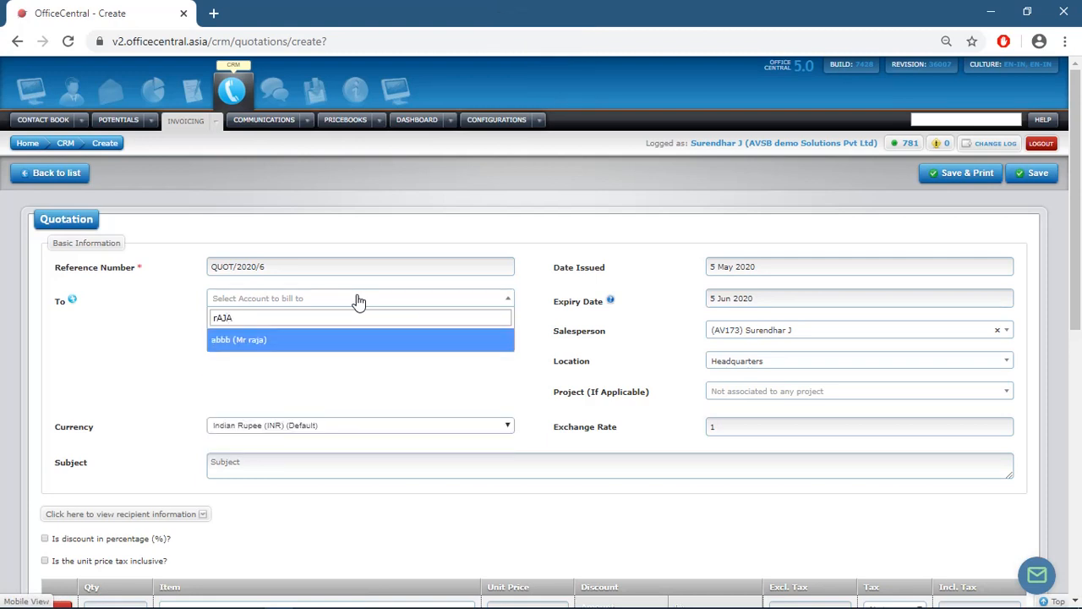
{"action": "left_click", "coordinate": [338, 342]}
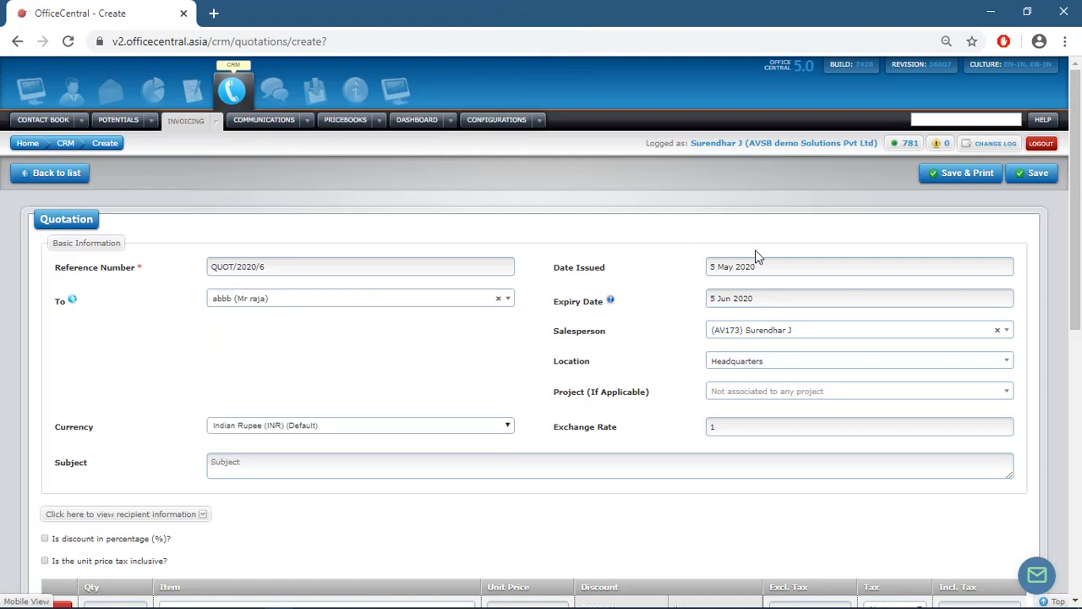
- Set the subject to QUOTATION and add a smart tv item line
{"action": "left_click", "coordinate": [328, 468]}
{"action": "type", "text": "QUOTATION"}
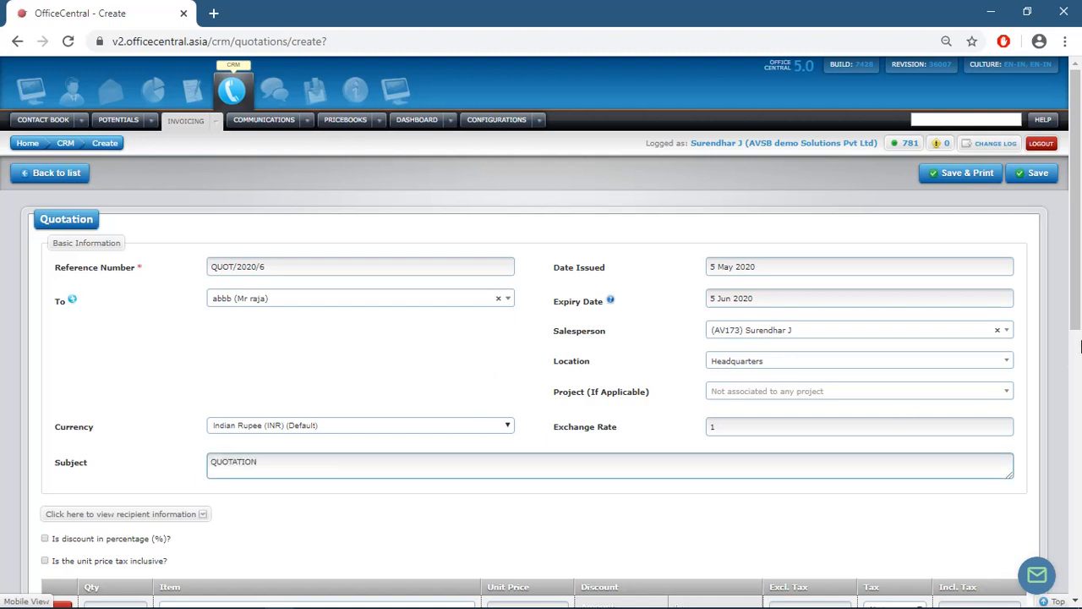
{"action": "left_click_drag", "start_coordinate": [1080, 278], "coordinate": [1080, 373]}
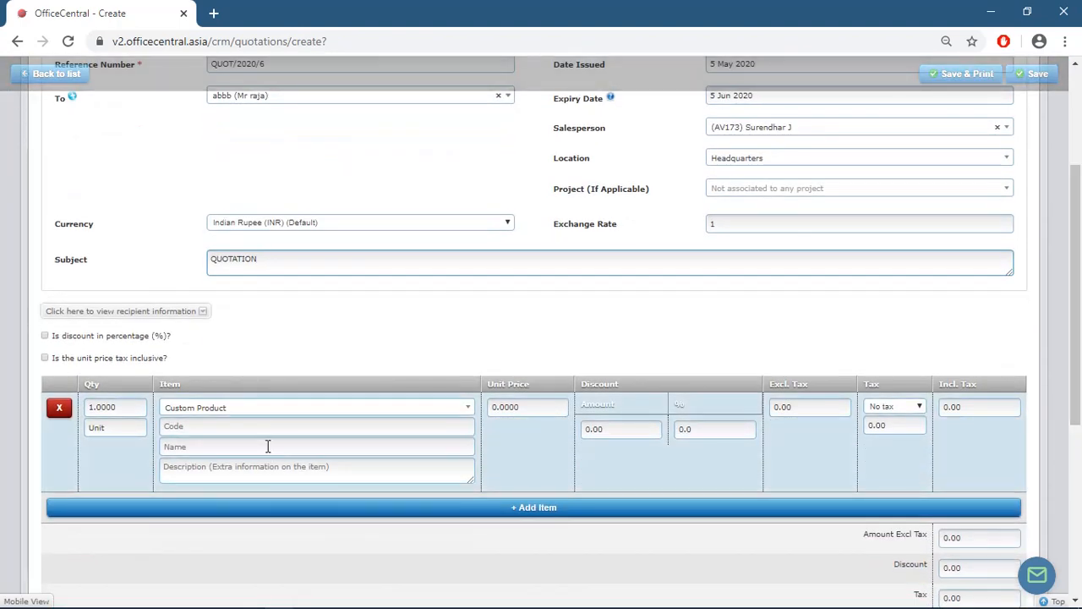
{"action": "left_click", "coordinate": [258, 413]}
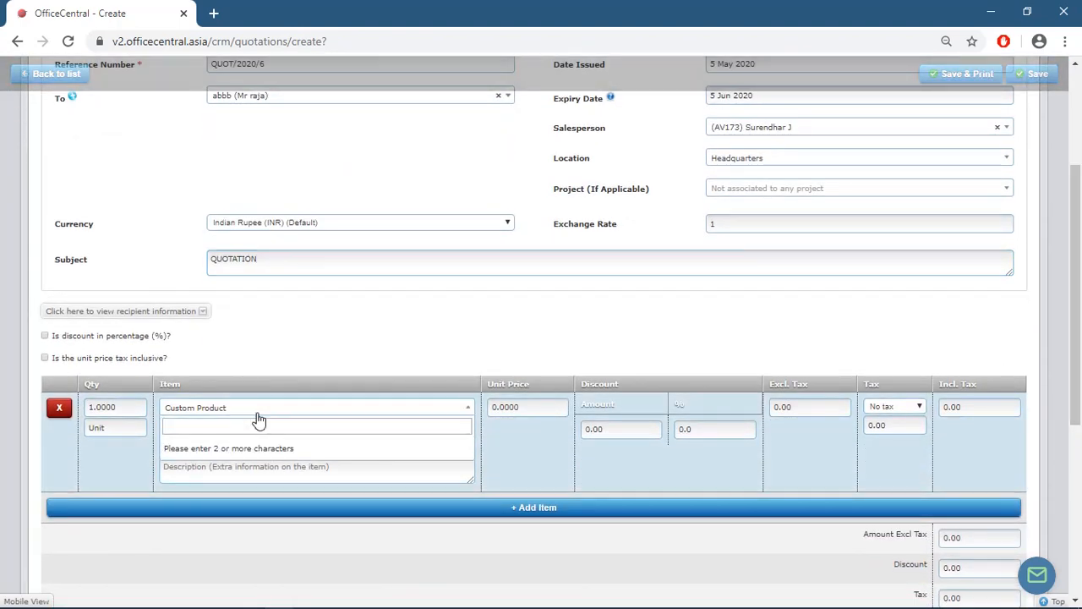
{"action": "type", "text": "SMART"}
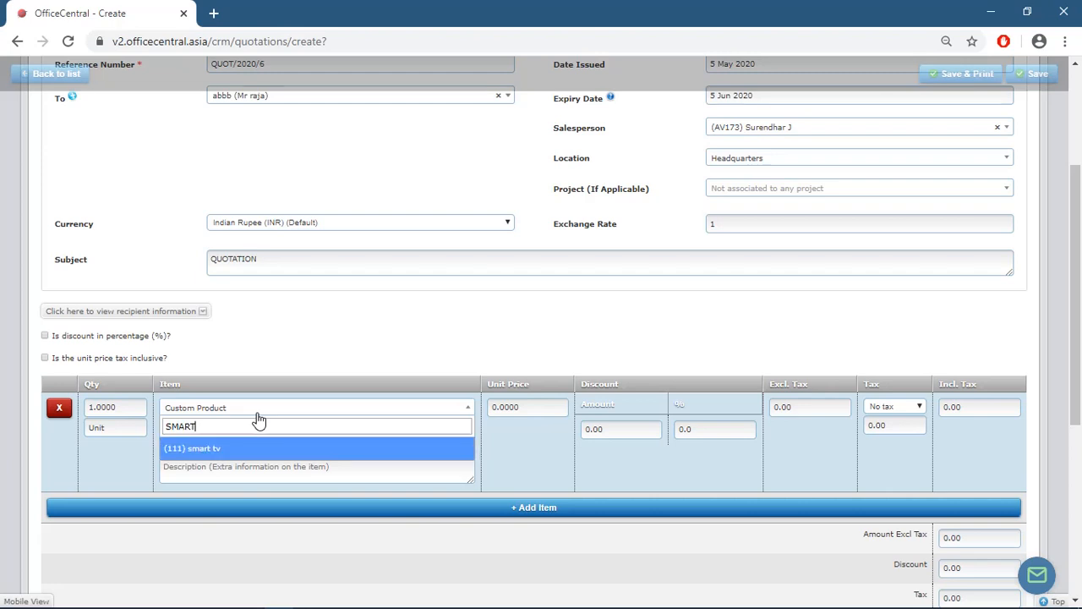
{"action": "left_click", "coordinate": [234, 451]}
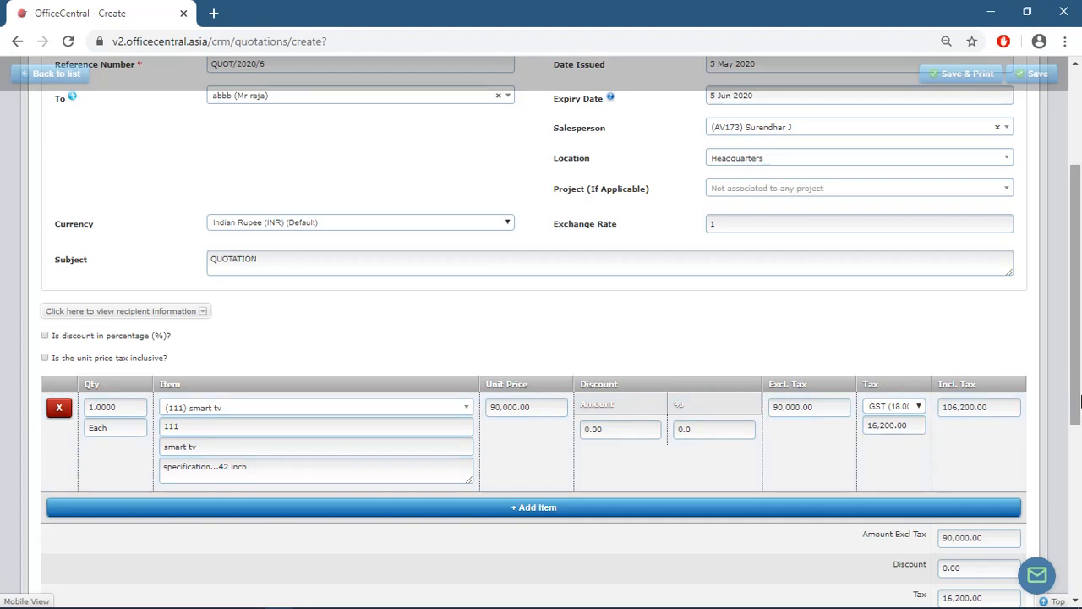
{"action": "left_click_drag", "start_coordinate": [1072, 407], "coordinate": [1018, 243]}
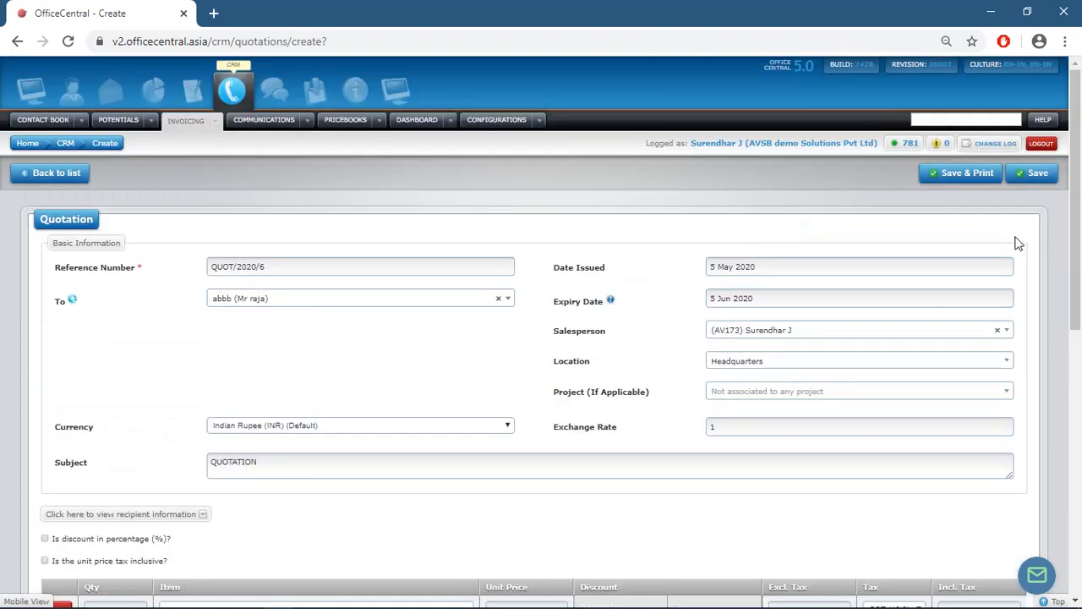
- Save QUOT/2020/6 with Save & Print, then cancel the print preview
{"action": "left_click", "coordinate": [986, 178]}
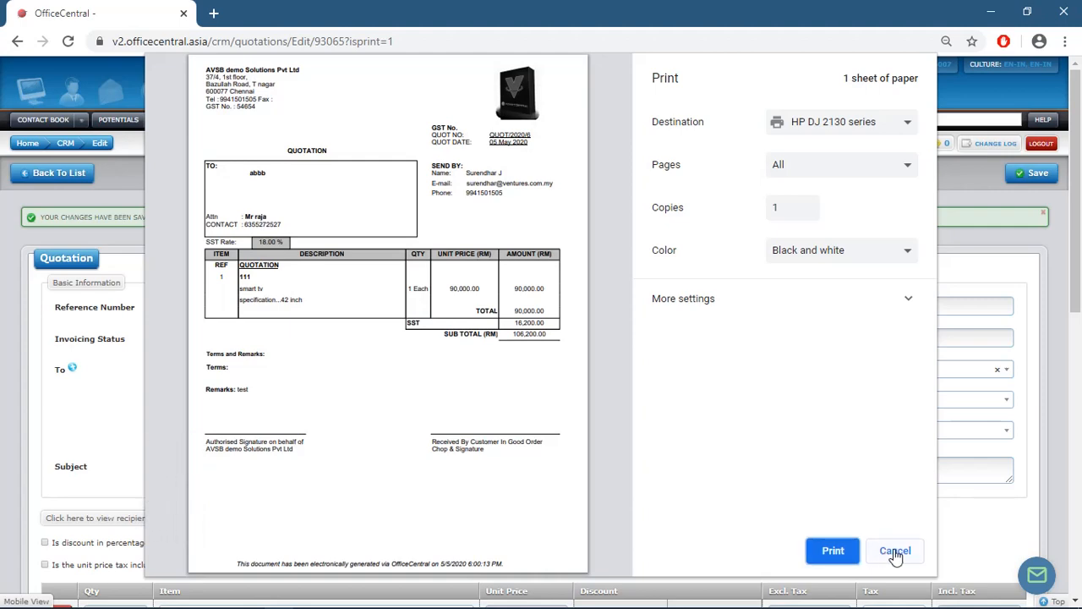
{"action": "left_click", "coordinate": [892, 551]}
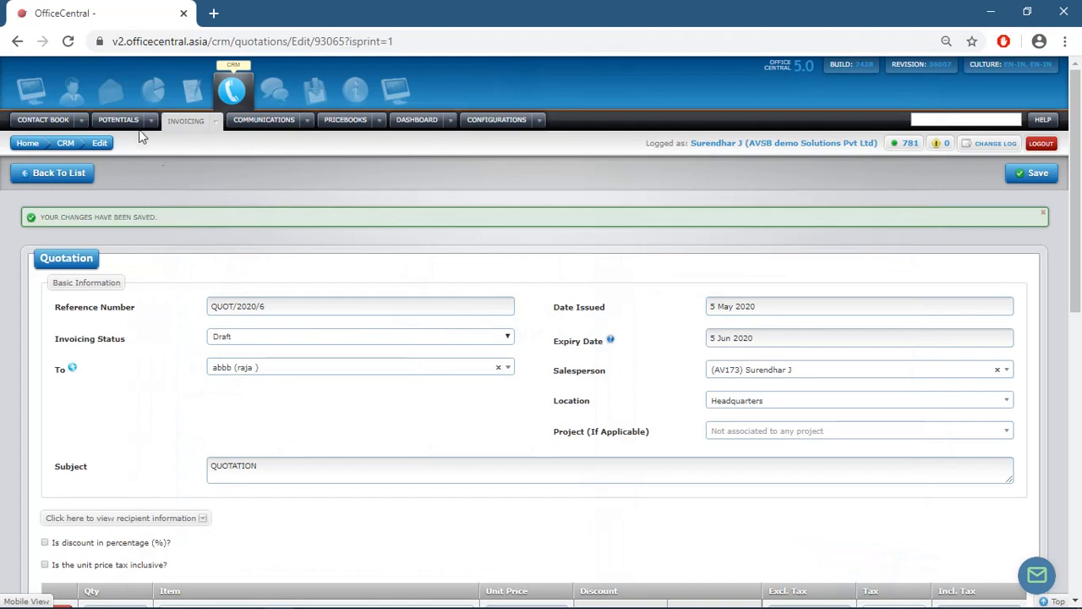
- Finalize QUOT/2020/6 from the Invoicing quotations list and confirm with OK
{"action": "left_click", "coordinate": [217, 123]}
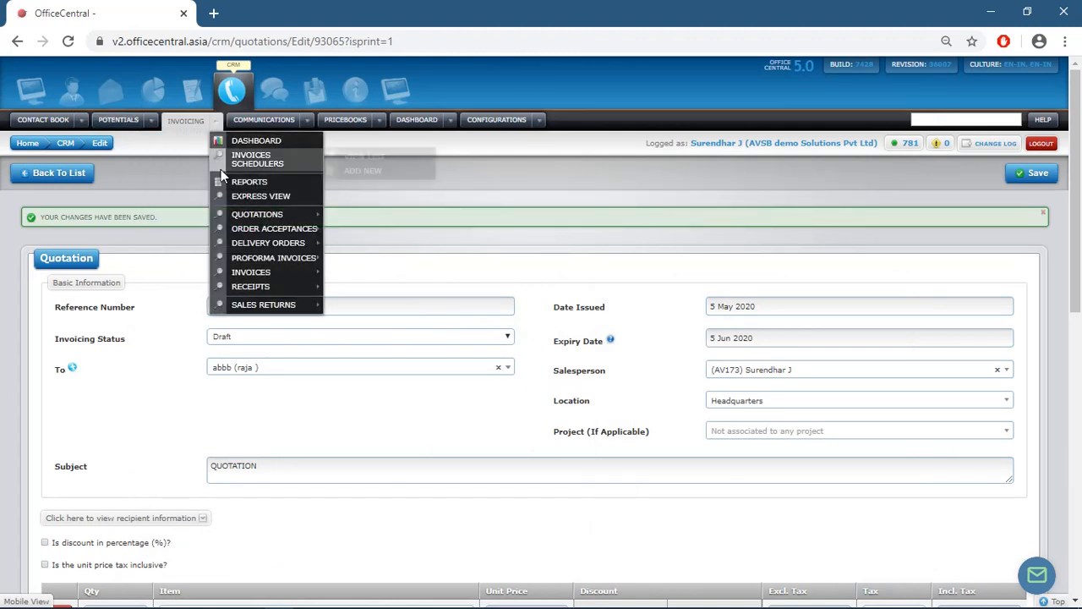
{"action": "mouse_move", "coordinate": [258, 214]}
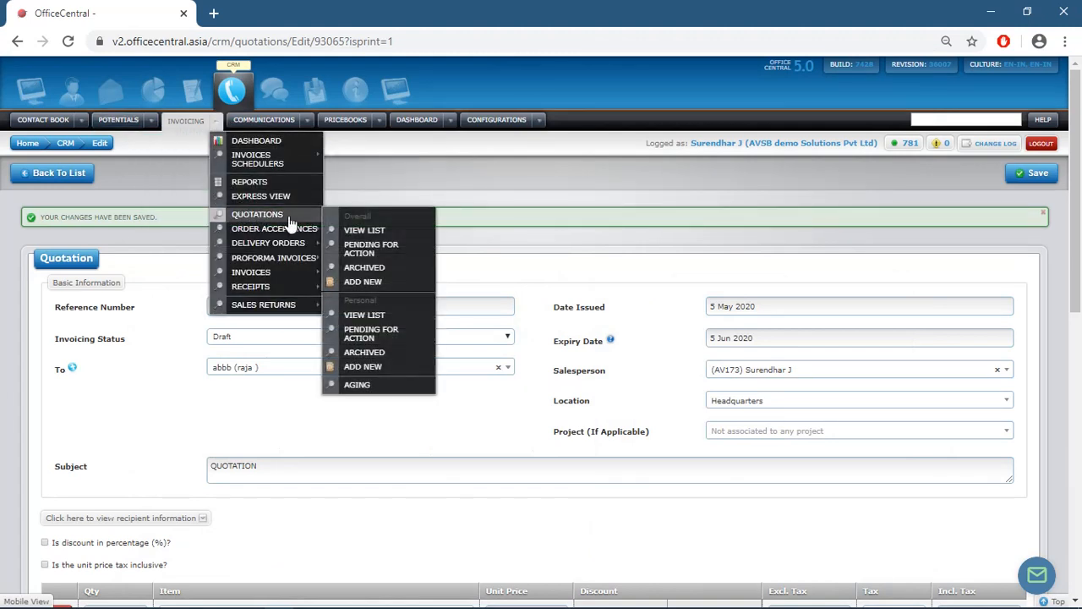
{"action": "left_click", "coordinate": [367, 237]}
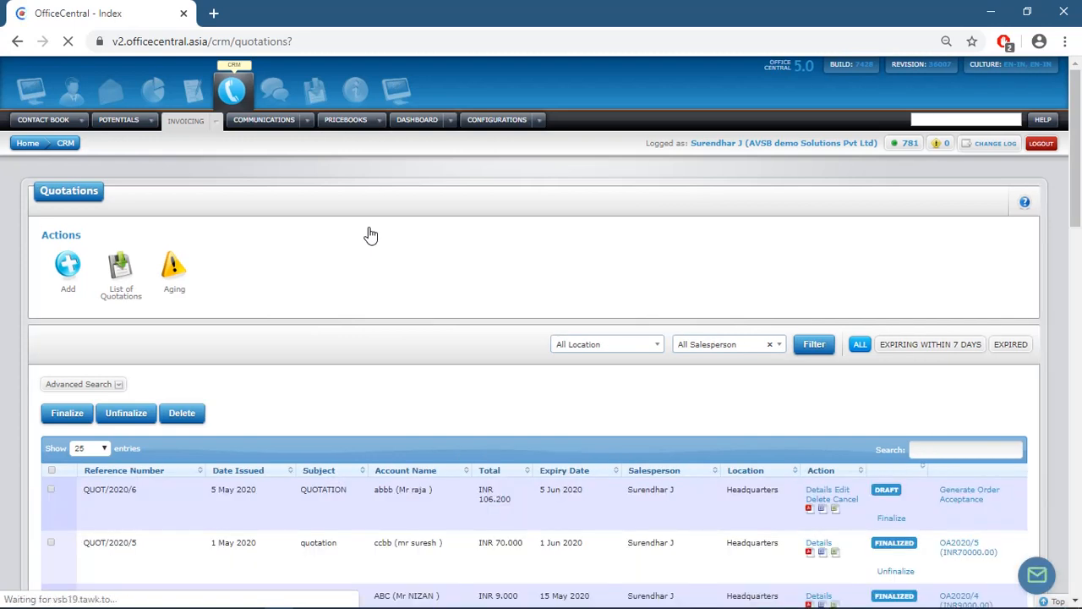
{"action": "left_click", "coordinate": [891, 518]}
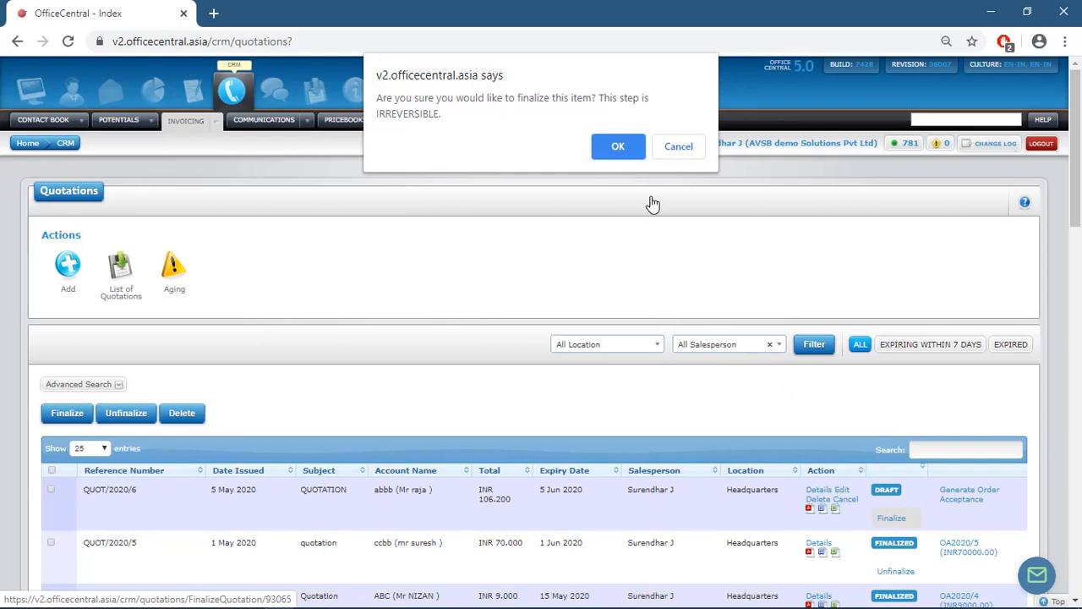
{"action": "left_click", "coordinate": [604, 146]}
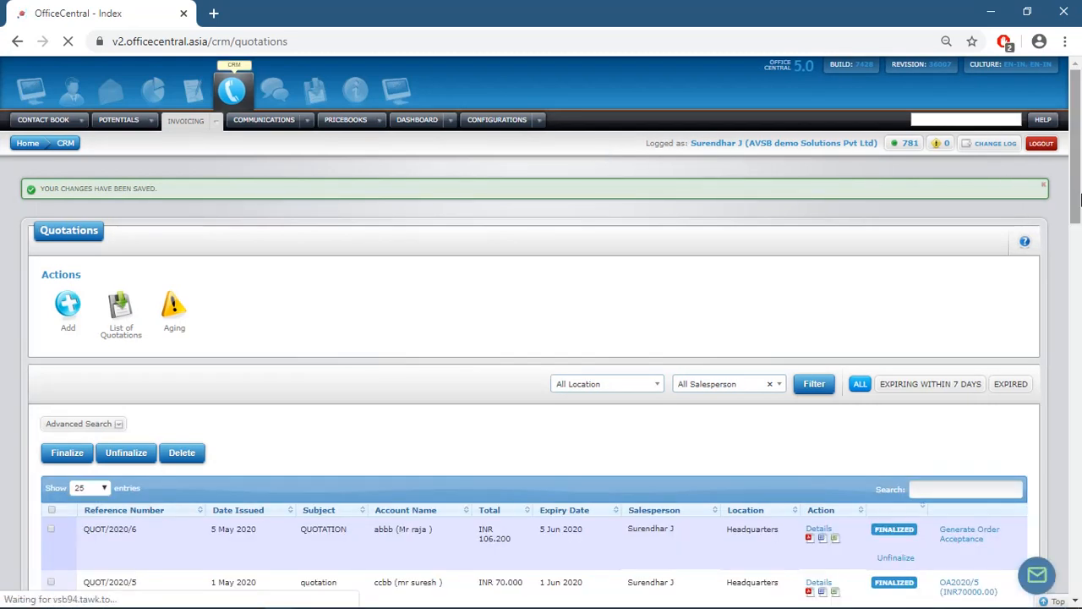
- Generate an order acceptance from QUOT/2020/6 with required and shipping dates 7 May 2020
{"action": "left_click", "coordinate": [962, 538]}
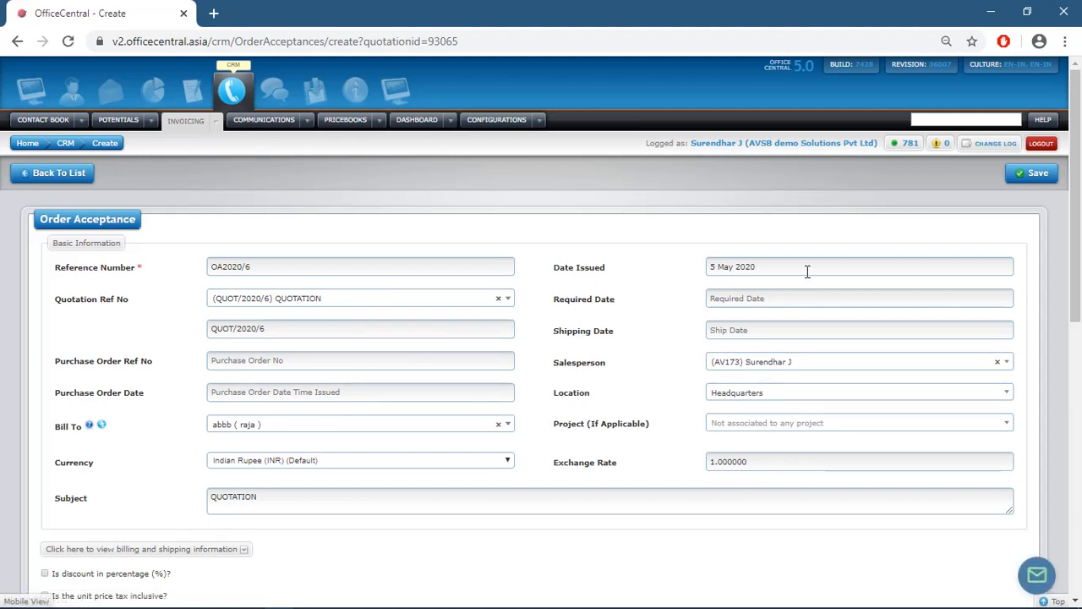
{"action": "left_click", "coordinate": [785, 297]}
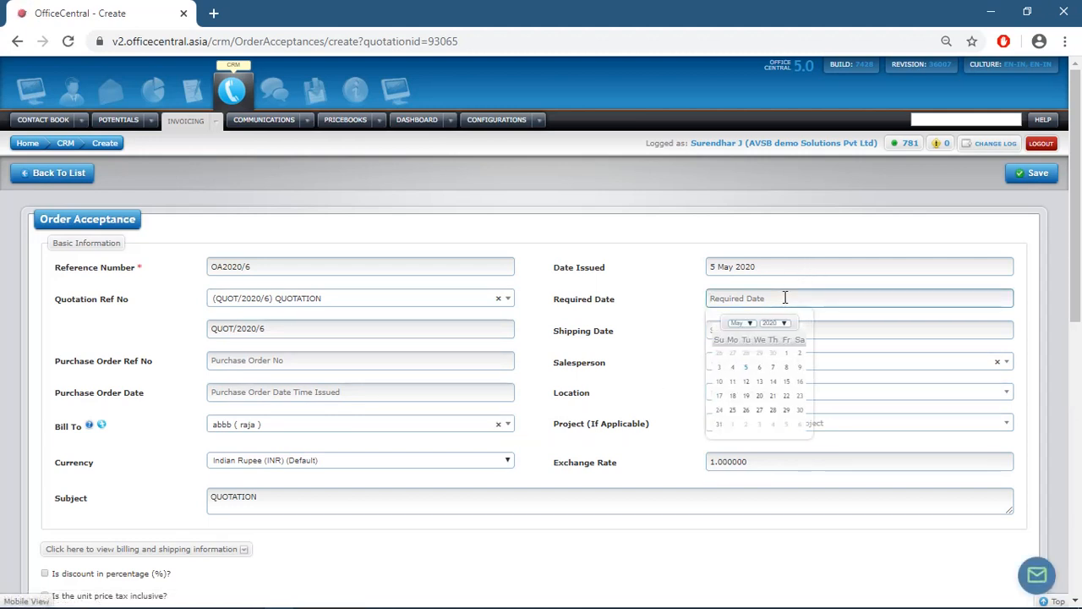
{"action": "left_click", "coordinate": [775, 370]}
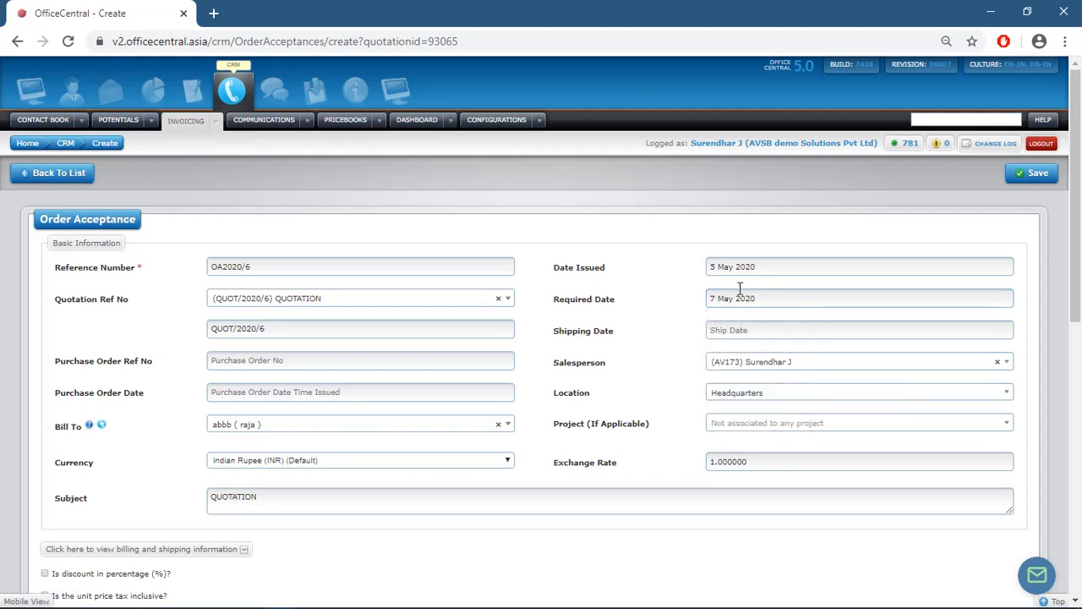
{"action": "left_click", "coordinate": [742, 330]}
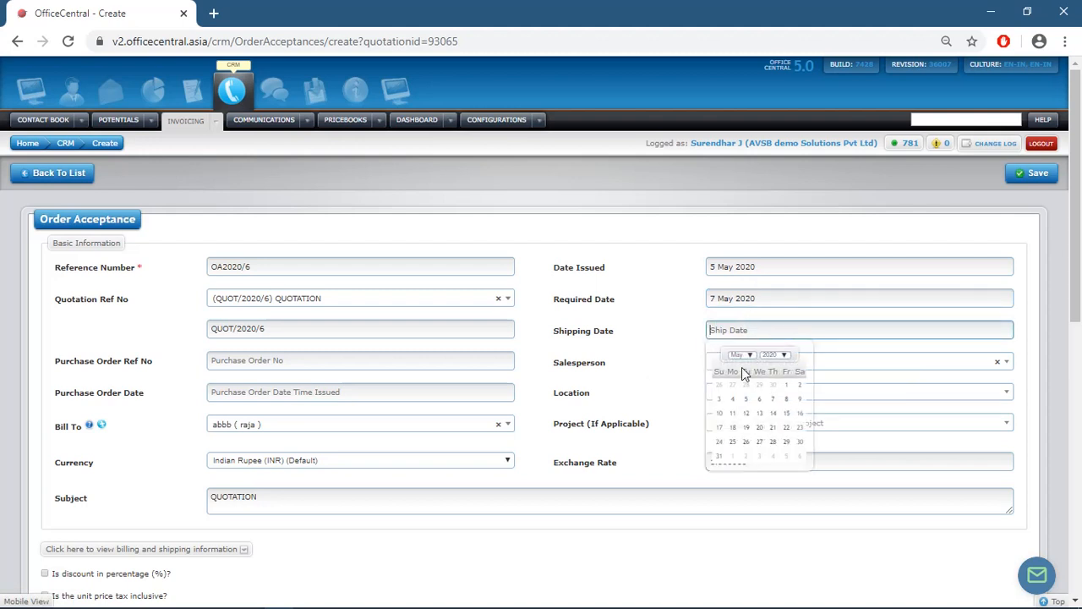
{"action": "left_click", "coordinate": [772, 401]}
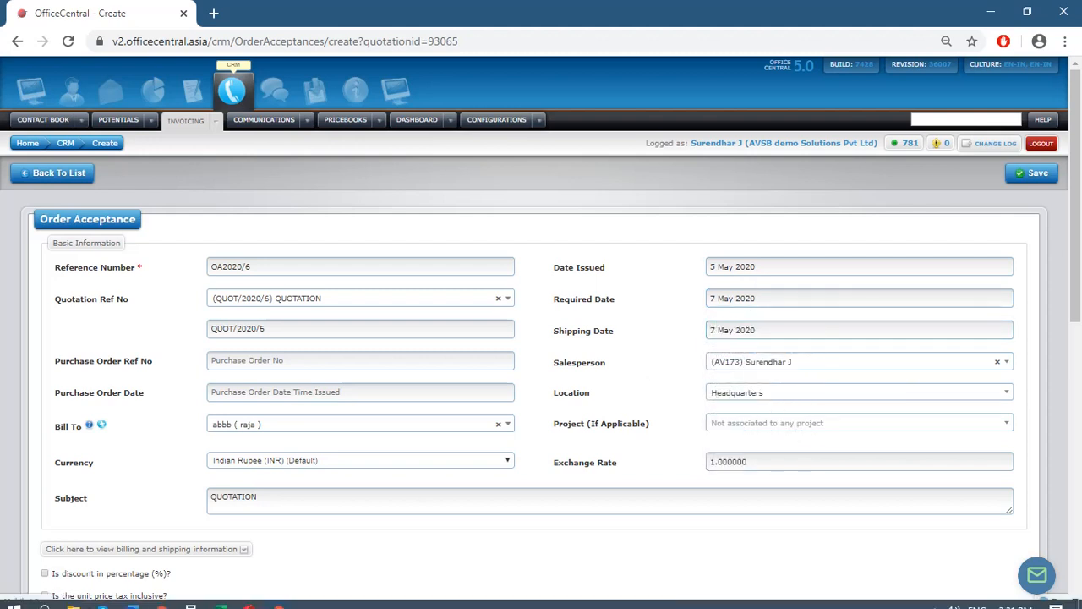
- Change the subject to OA and save order acceptance OA2020/6
{"action": "left_click", "coordinate": [295, 499]}
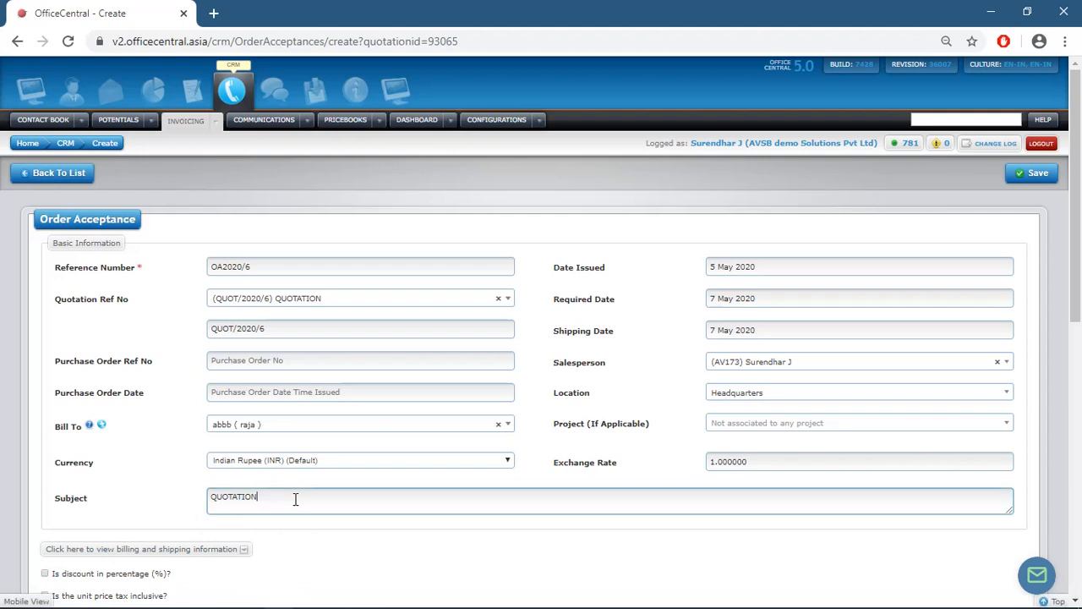
{"action": "key", "text": "BackSpace"}
{"action": "key", "text": "BackSpace"}
{"action": "key", "text": "BackSpace"}
{"action": "key", "text": "BackSpace"}
{"action": "key", "text": "BackSpace"}
{"action": "key", "text": "BackSpace"}
{"action": "key", "text": "BackSpace"}
{"action": "key", "text": "BackSpace"}
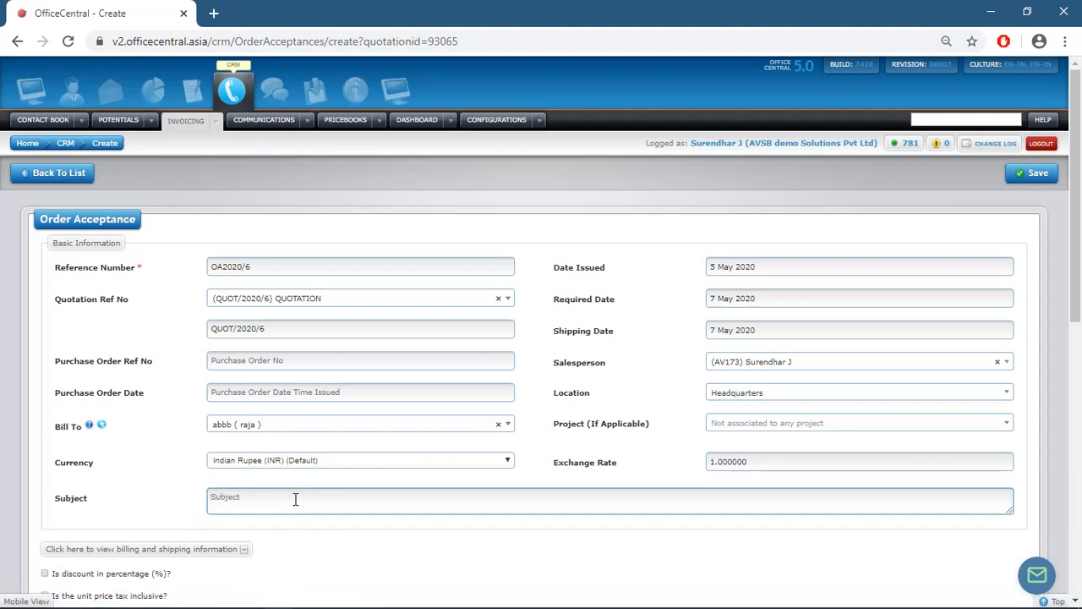
{"action": "type", "text": "OA"}
{"action": "left_click_drag", "start_coordinate": [1076, 254], "coordinate": [1081, 417]}
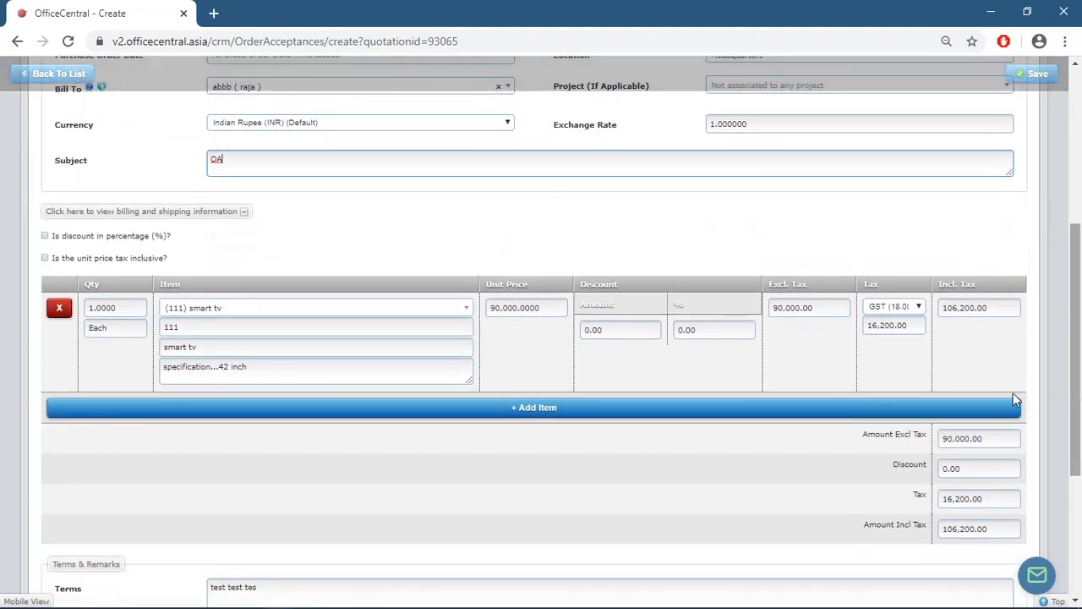
{"action": "left_click_drag", "start_coordinate": [1080, 355], "coordinate": [1081, 86]}
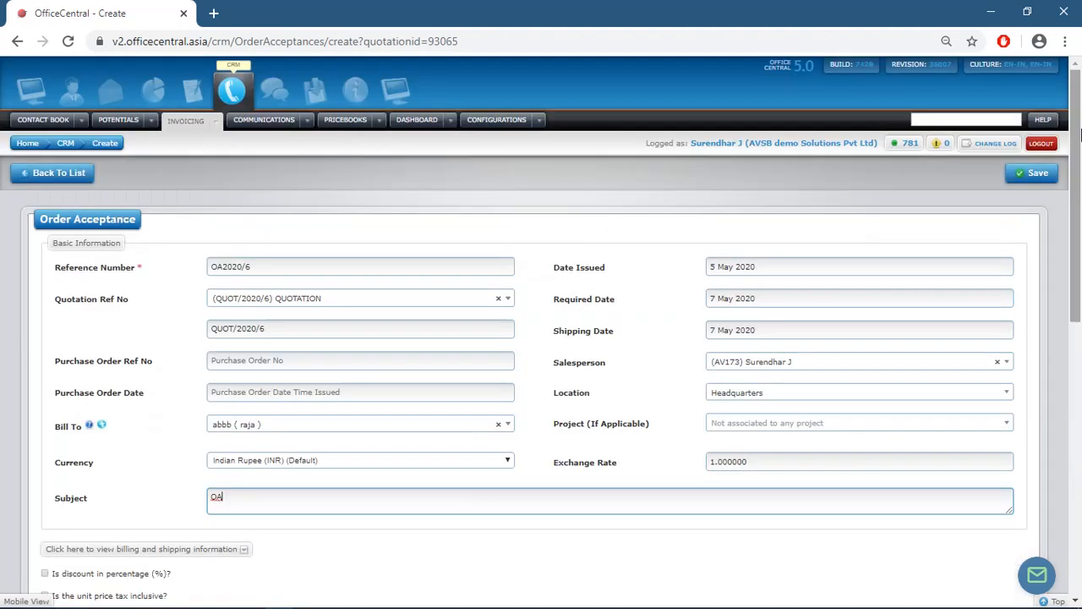
{"action": "left_click", "coordinate": [1034, 179]}
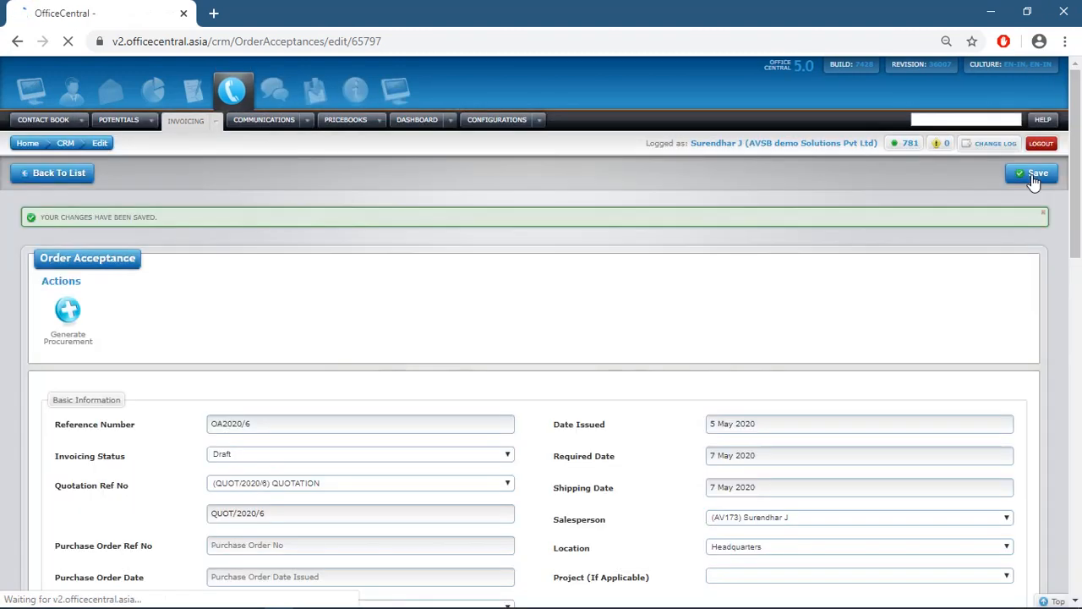
- Finalize OA2020/6 from the order acceptances list, then generate delivery order DO/2020/6 from it
{"action": "left_click", "coordinate": [52, 174]}
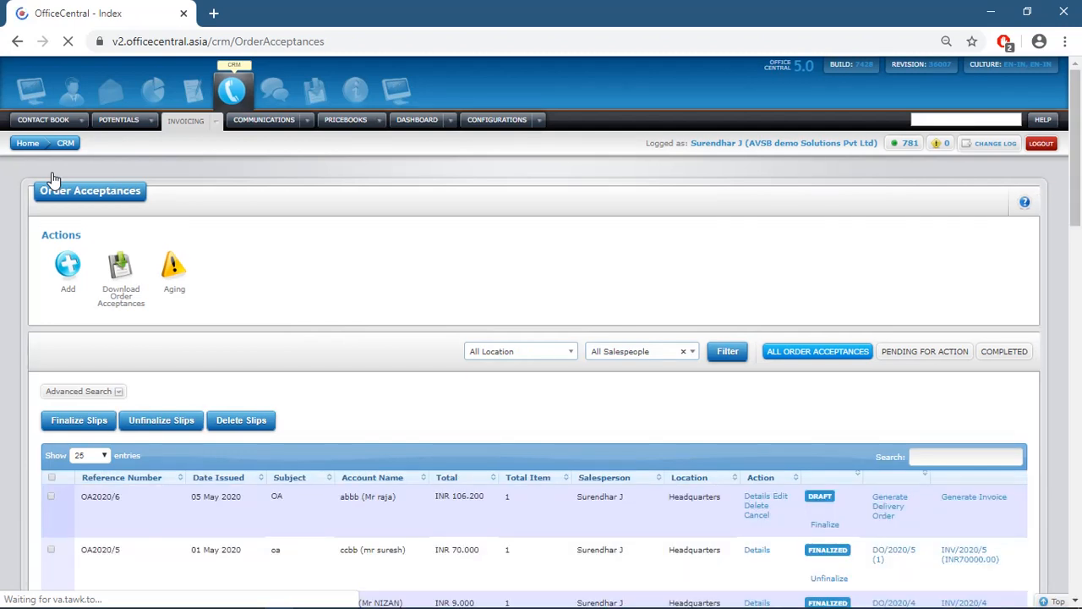
{"action": "left_click", "coordinate": [825, 525]}
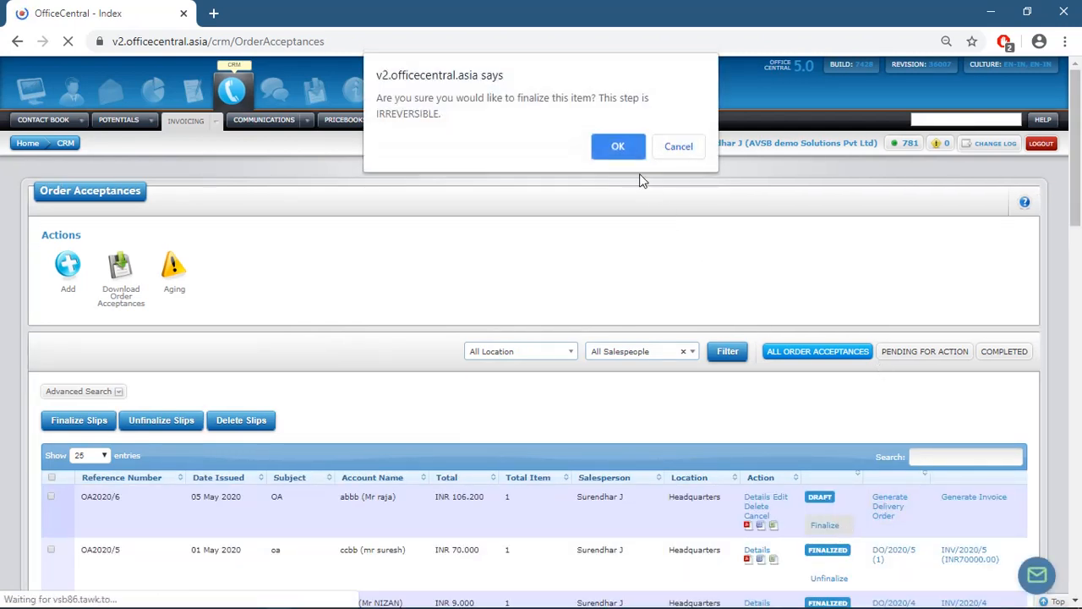
{"action": "left_click", "coordinate": [626, 150]}
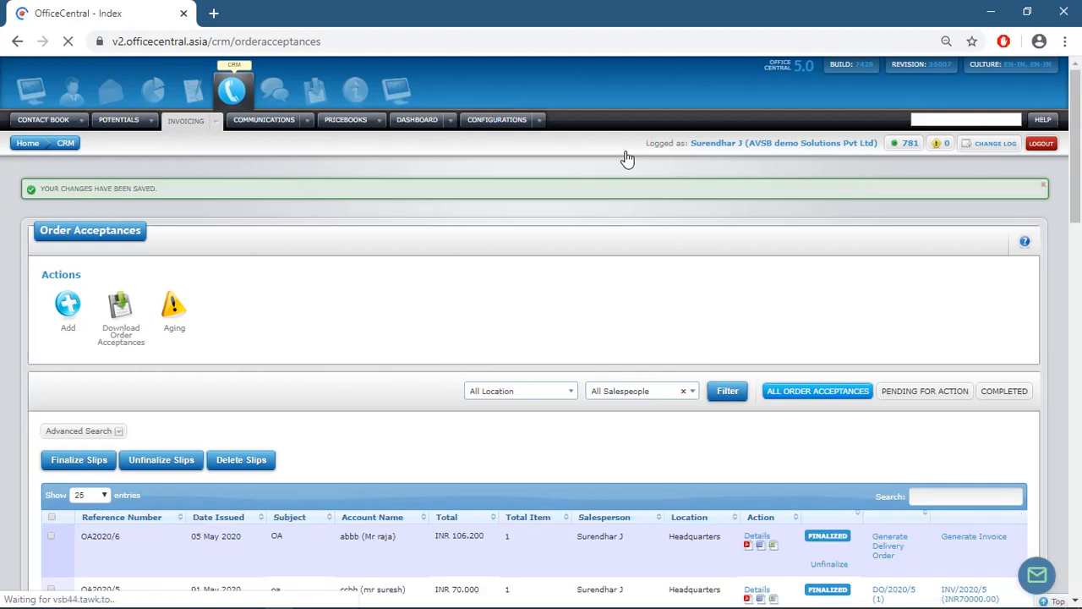
{"action": "left_click", "coordinate": [883, 564]}
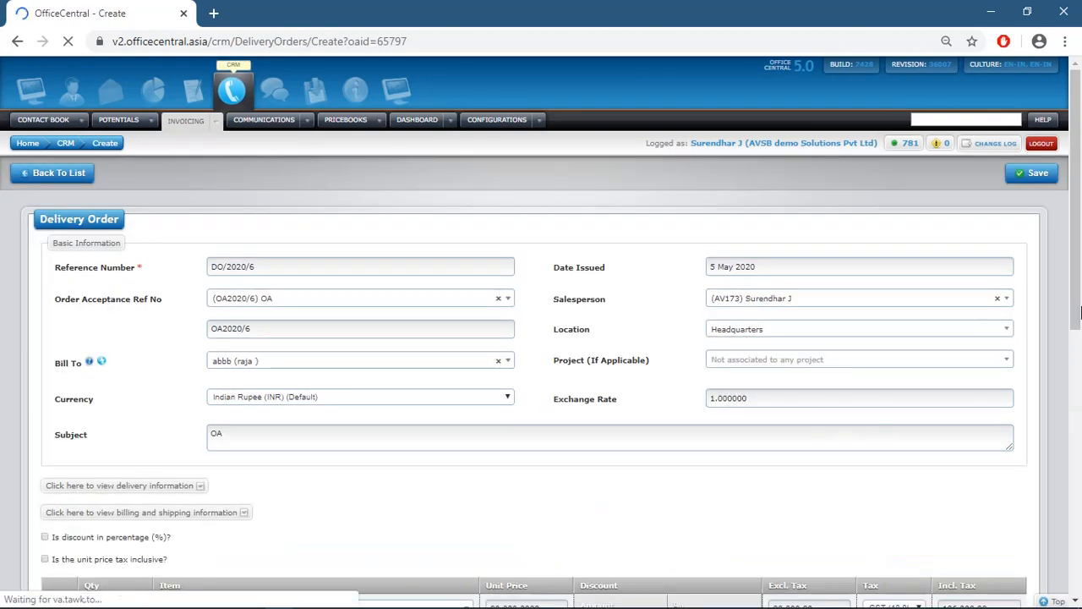
- Change the subject of delivery order DO/2020/6 to DO
{"action": "left_click", "coordinate": [338, 444]}
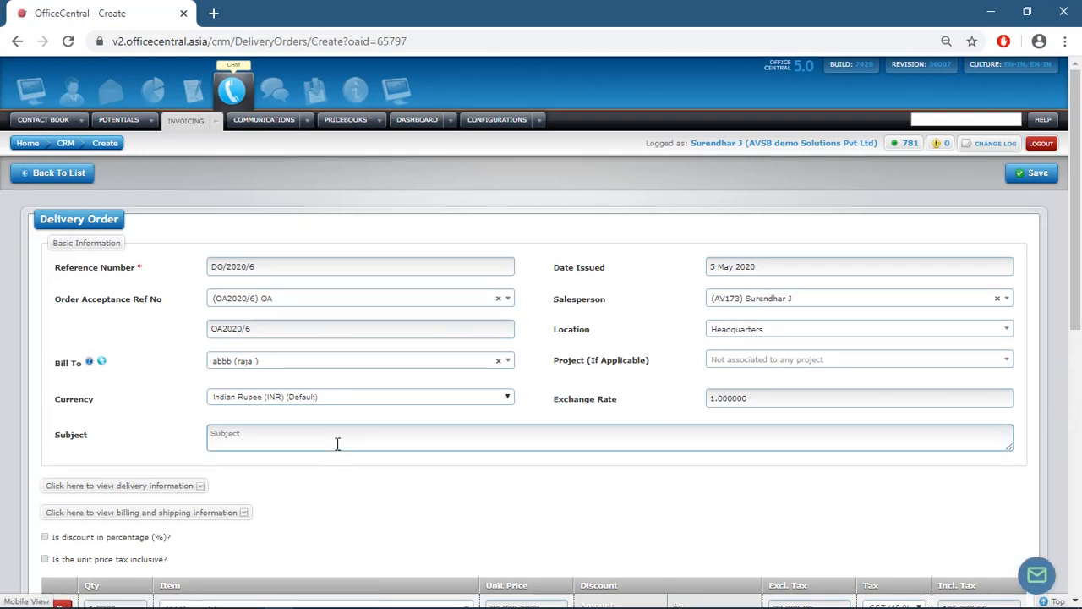
{"action": "type", "text": "DO"}
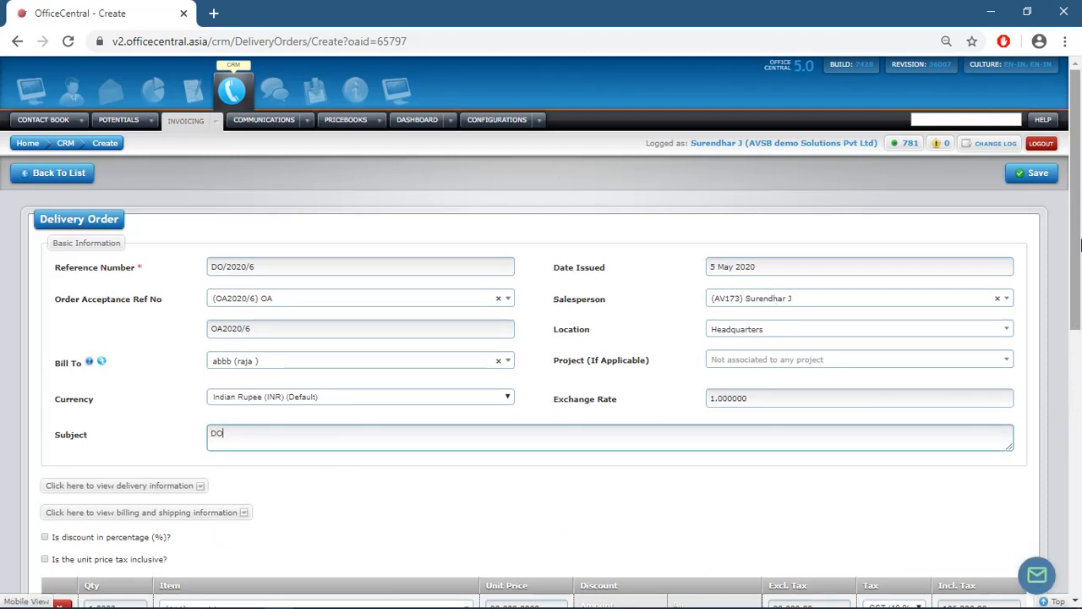
{"action": "scroll", "coordinate": [1079, 325], "scroll_direction": "down", "scroll_amount": 1}
{"action": "left_click_drag", "start_coordinate": [1080, 325], "coordinate": [1080, 289]}
- Save DO/2020/6, return to the delivery orders list, and finalize it with OK
{"action": "left_click", "coordinate": [1039, 174]}
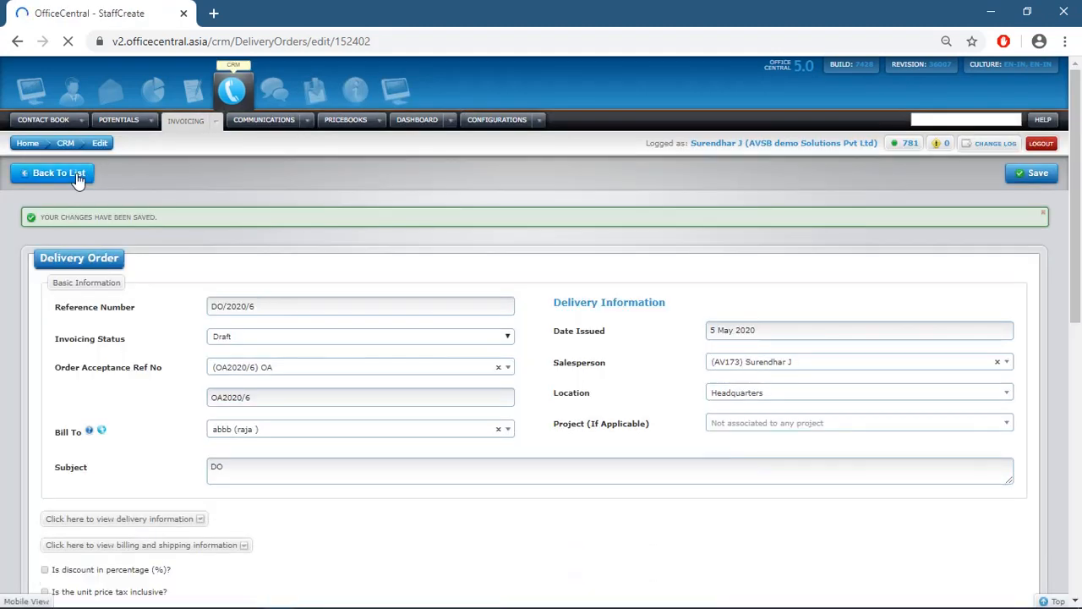
{"action": "left_click", "coordinate": [77, 176]}
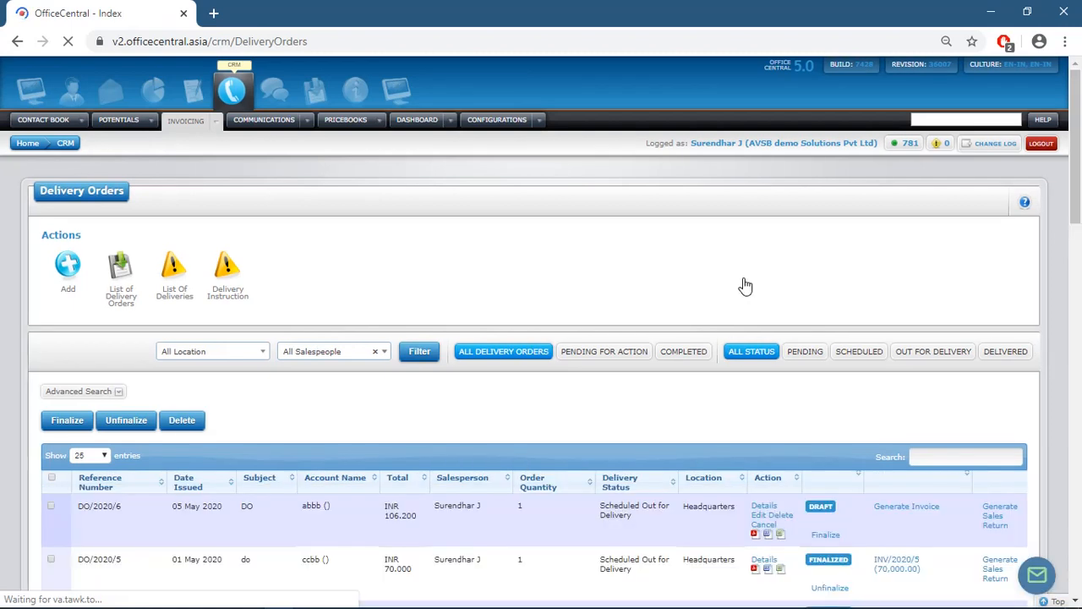
{"action": "left_click", "coordinate": [820, 535]}
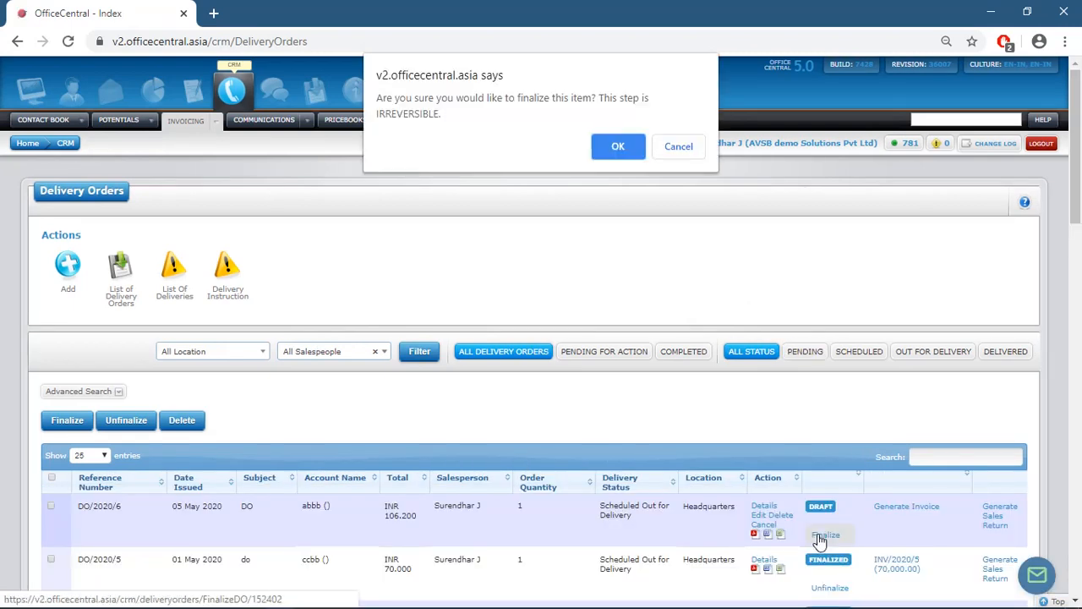
{"action": "left_click", "coordinate": [627, 155]}
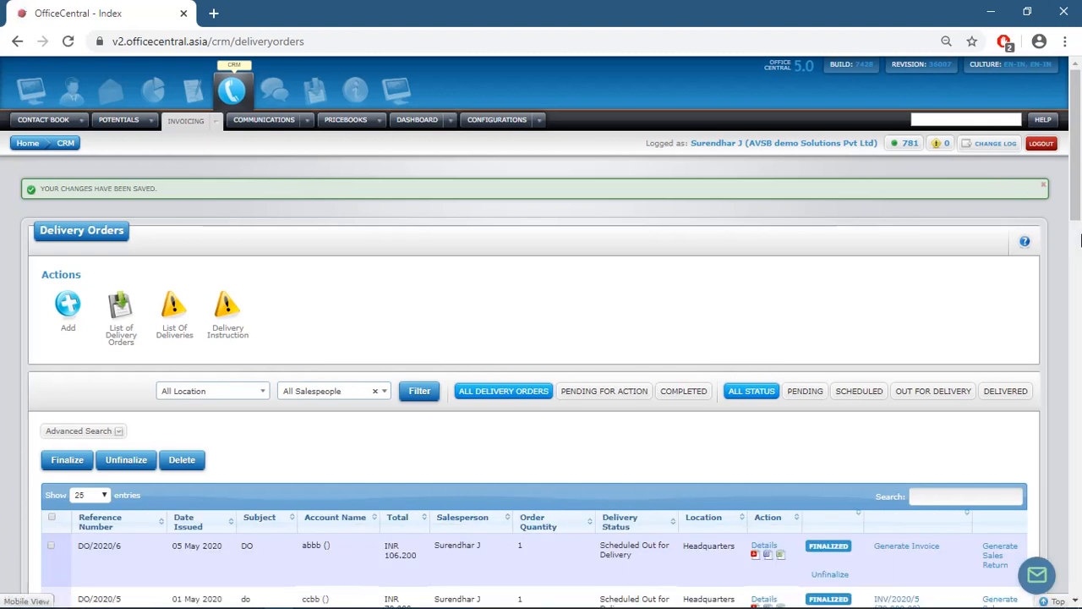
- Generate invoice INV/2020/7 from delivery order DO/2020/6
{"action": "left_click", "coordinate": [913, 549]}
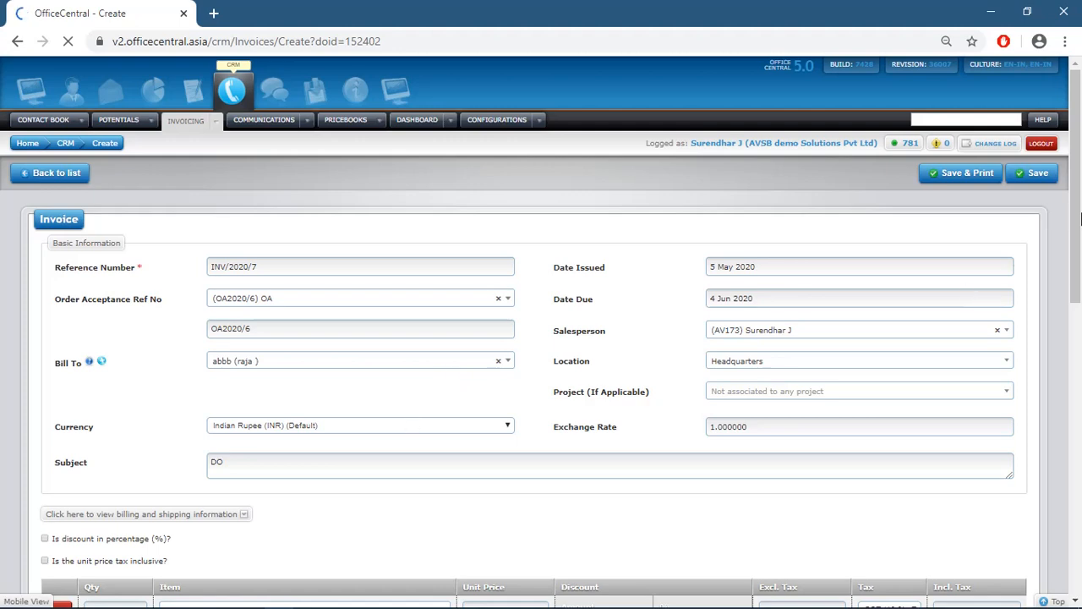
{"action": "scroll", "coordinate": [1080, 269], "scroll_direction": "down", "scroll_amount": 3}
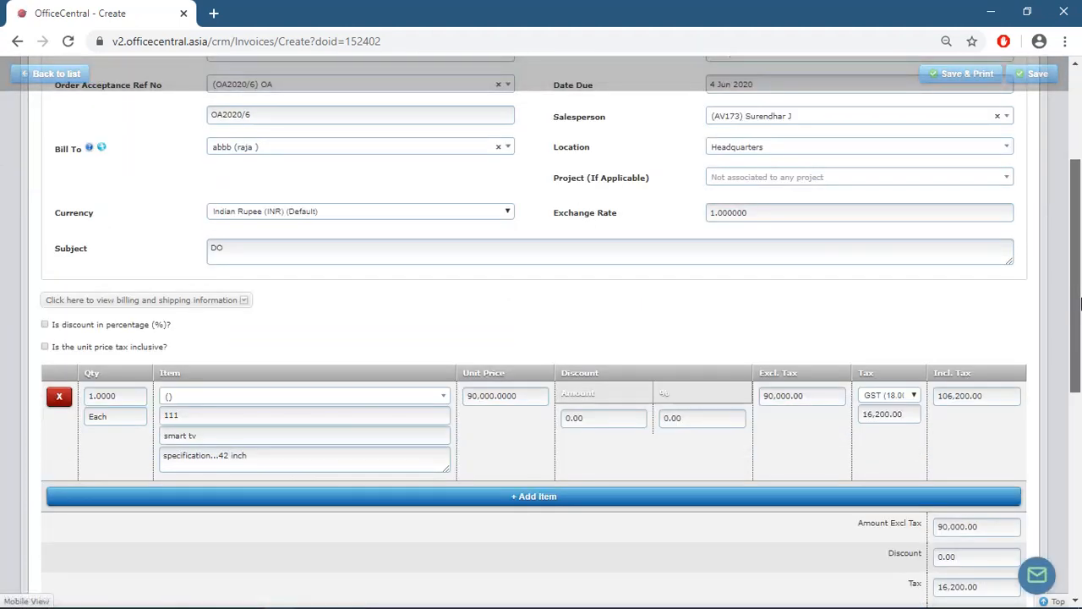
{"action": "scroll", "coordinate": [1080, 304], "scroll_direction": "down", "scroll_amount": 1}
- Replace the invoice subject DO with 'Invoice'
{"action": "left_click", "coordinate": [482, 202]}
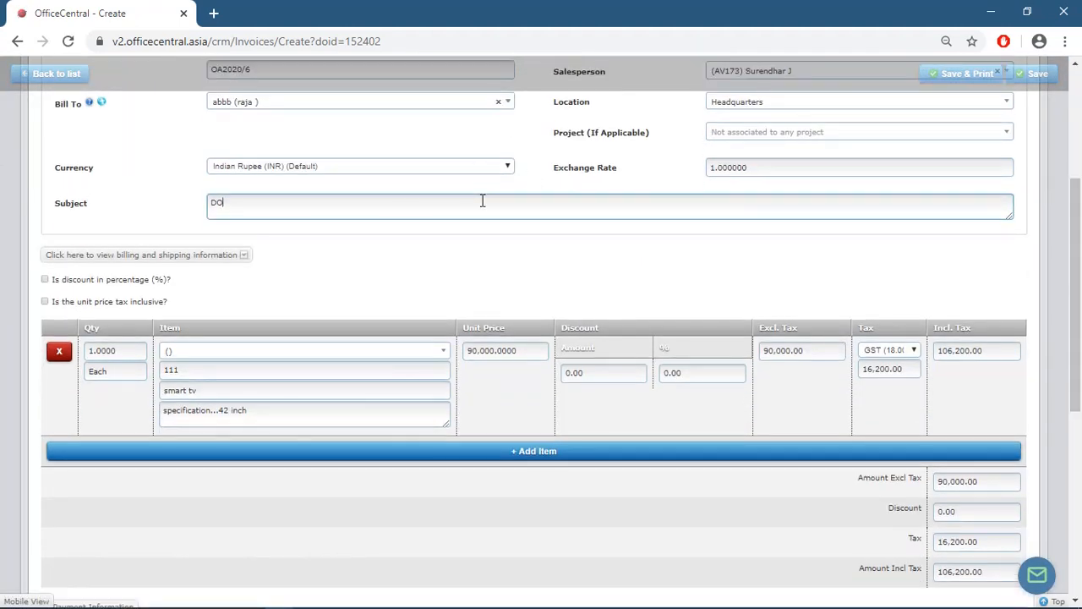
{"action": "key", "text": "BackSpace"}
{"action": "key", "text": "Tab"}
{"action": "key", "text": "Caps_Lock"}
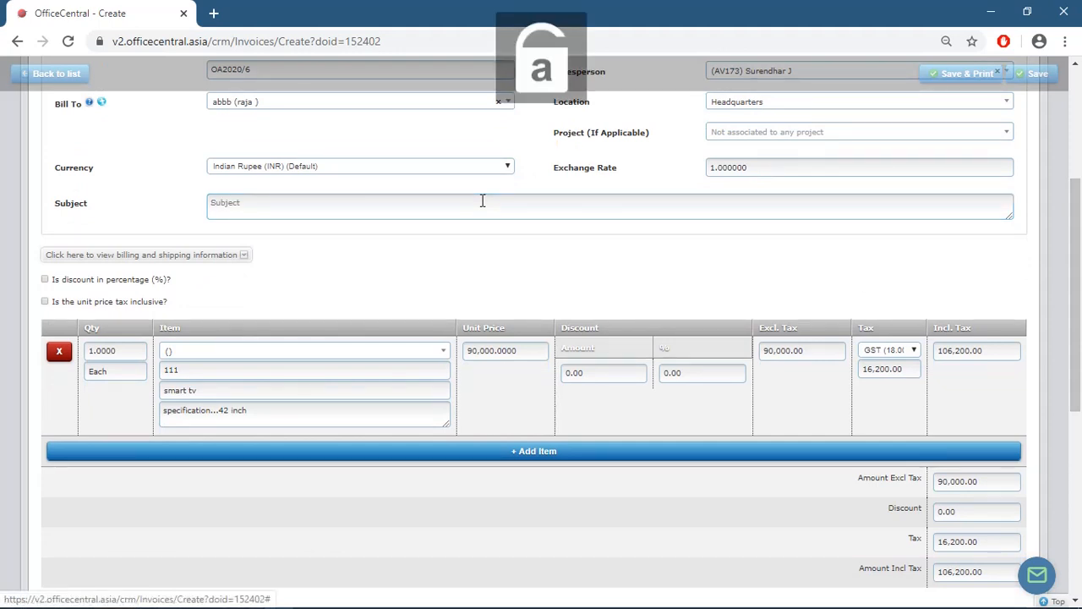
{"action": "left_click", "coordinate": [482, 201]}
{"action": "key", "text": "Caps_Lock"}
{"action": "type", "text": "I"}
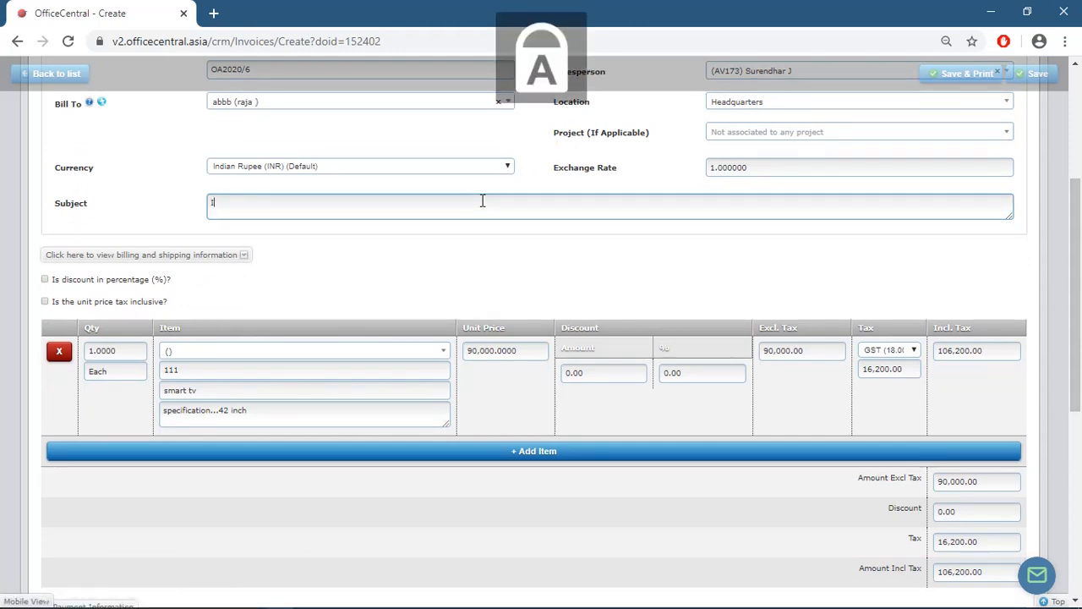
{"action": "type", "text": "N"}
{"action": "key", "text": "BackSpace"}
{"action": "key", "text": "Caps_Lock"}
{"action": "type", "text": "nv"}
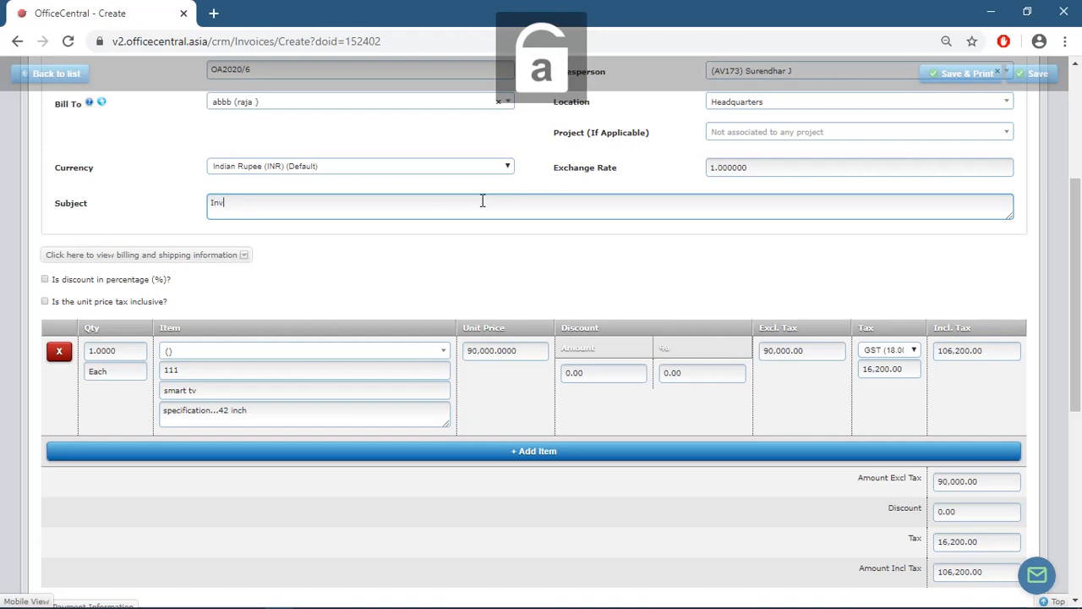
{"action": "type", "text": "io"}
{"action": "key", "text": "BackSpace"}
{"action": "key", "text": "BackSpace"}
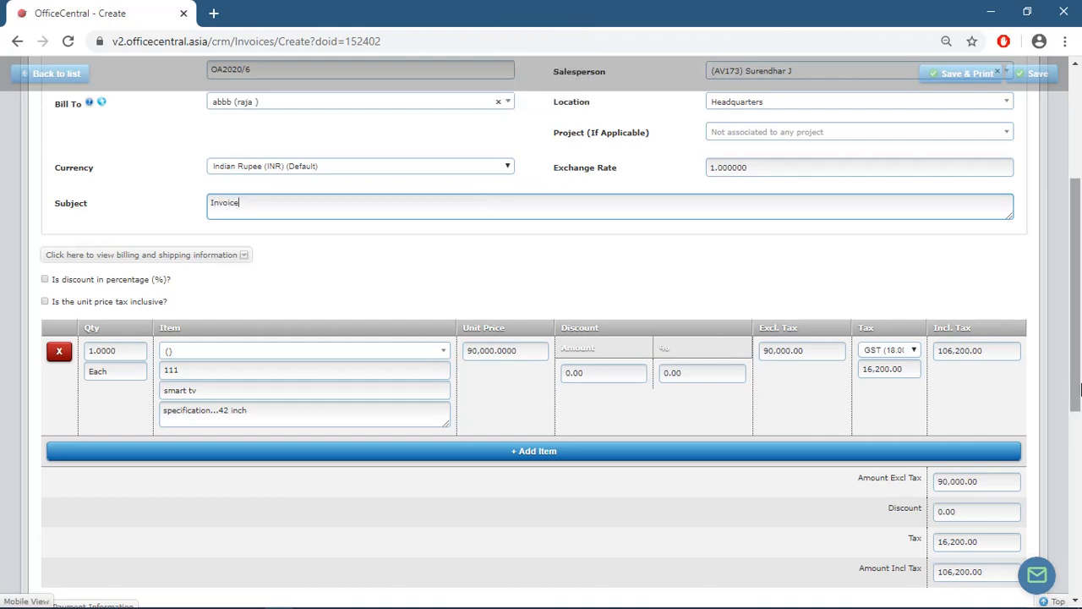
{"action": "scroll", "coordinate": [1076, 431], "scroll_direction": "up", "scroll_amount": 3}
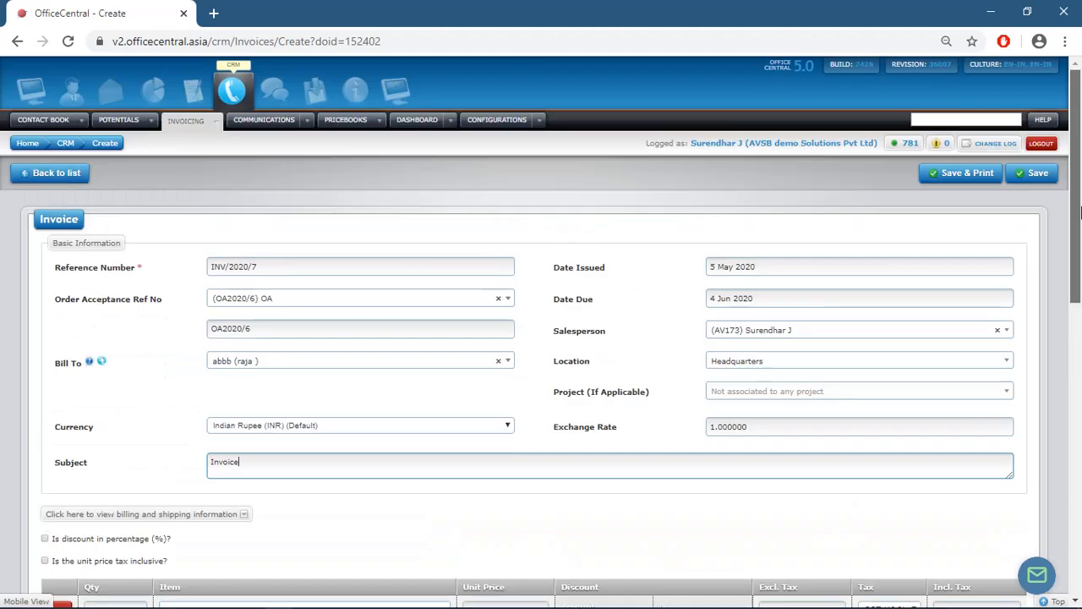
- Save invoice INV/2020/7 as a draft and view its print preview, detouring to Bluetooth settings, then close it
{"action": "left_click", "coordinate": [973, 180]}
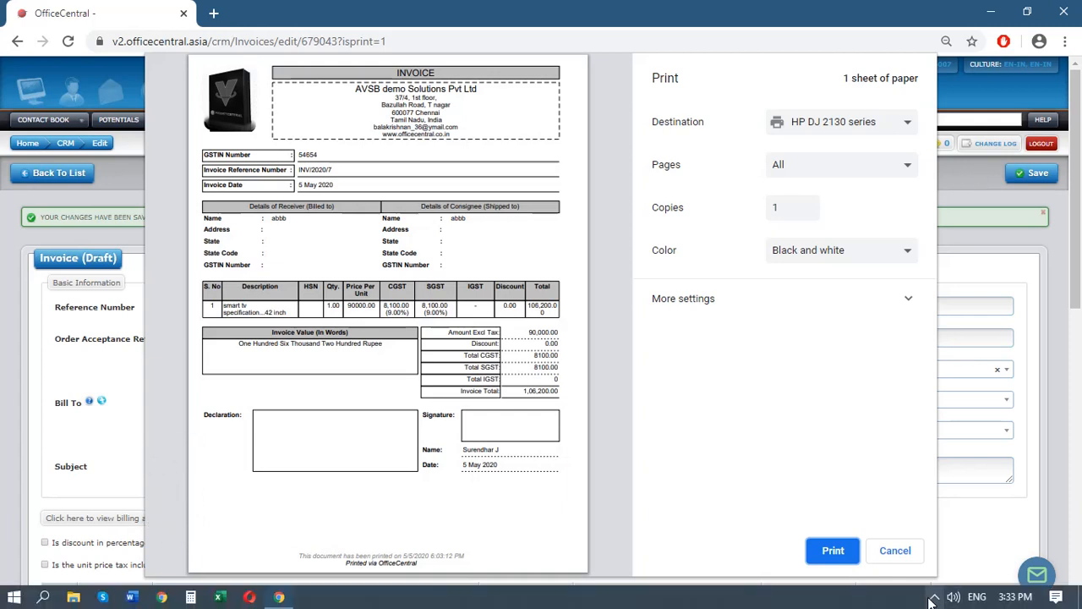
{"action": "left_click", "coordinate": [934, 598]}
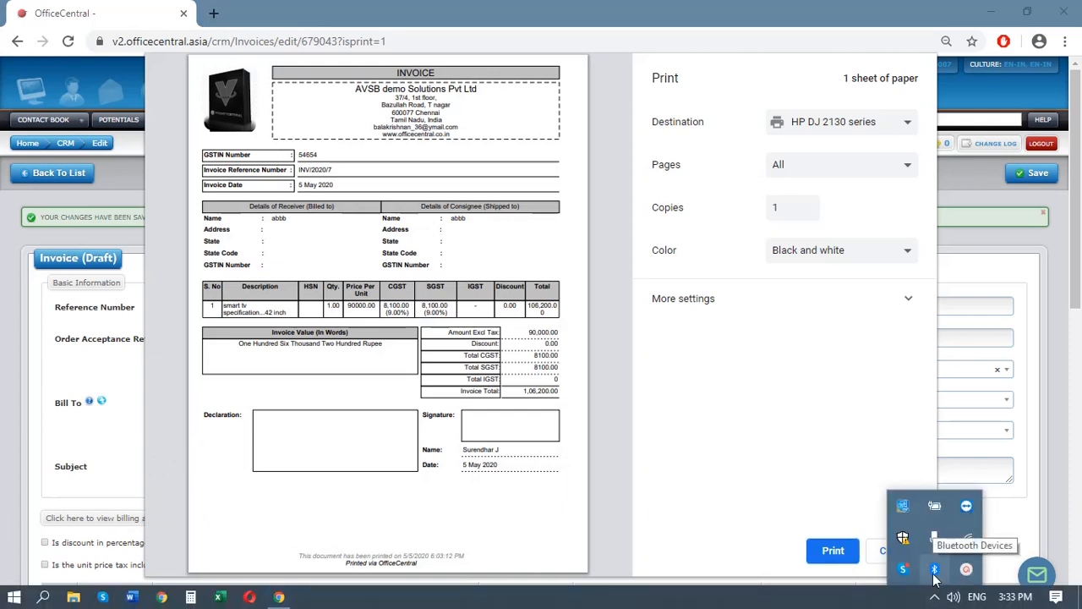
{"action": "right_click", "coordinate": [935, 575]}
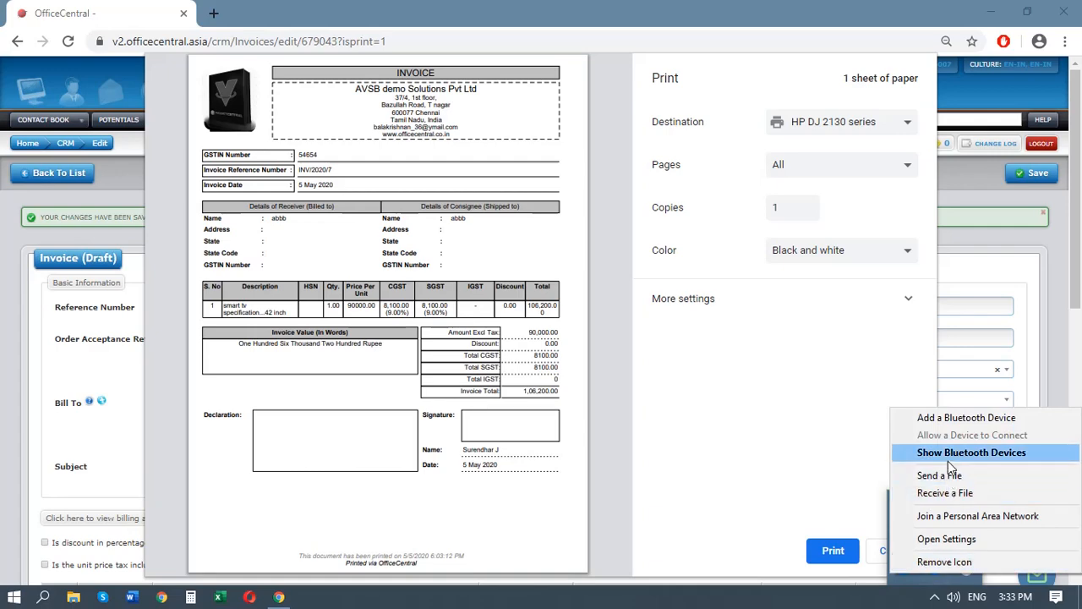
{"action": "left_click", "coordinate": [949, 455]}
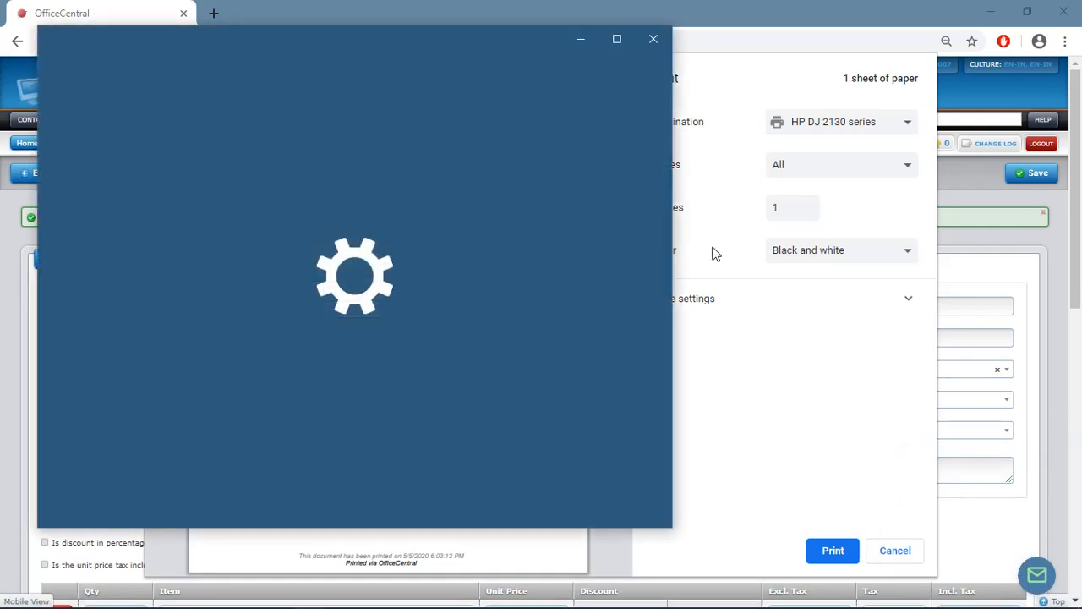
{"action": "left_click", "coordinate": [651, 41]}
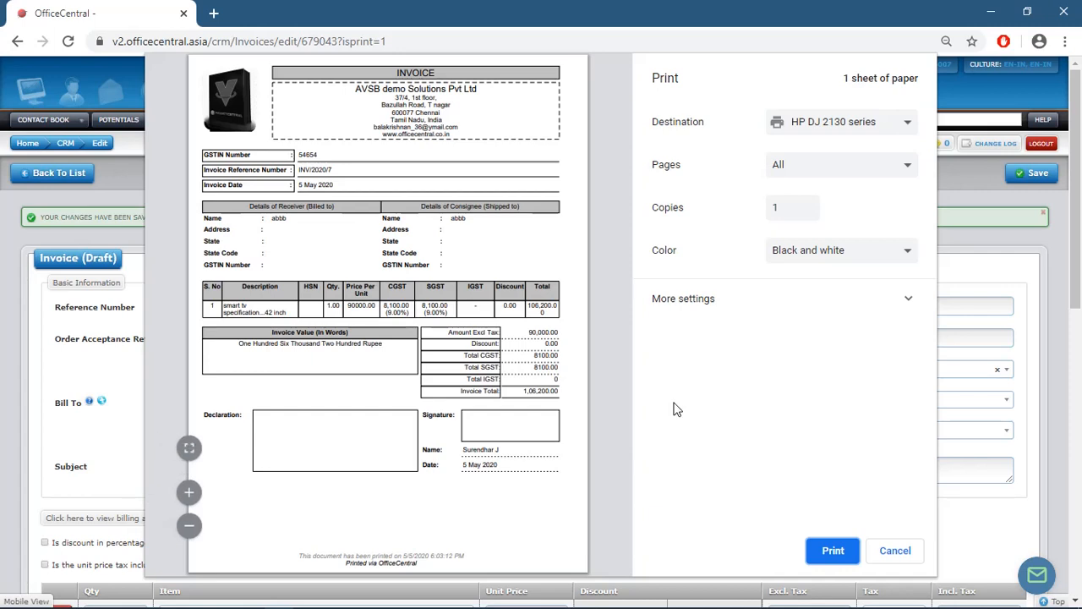
{"action": "left_click", "coordinate": [899, 554]}
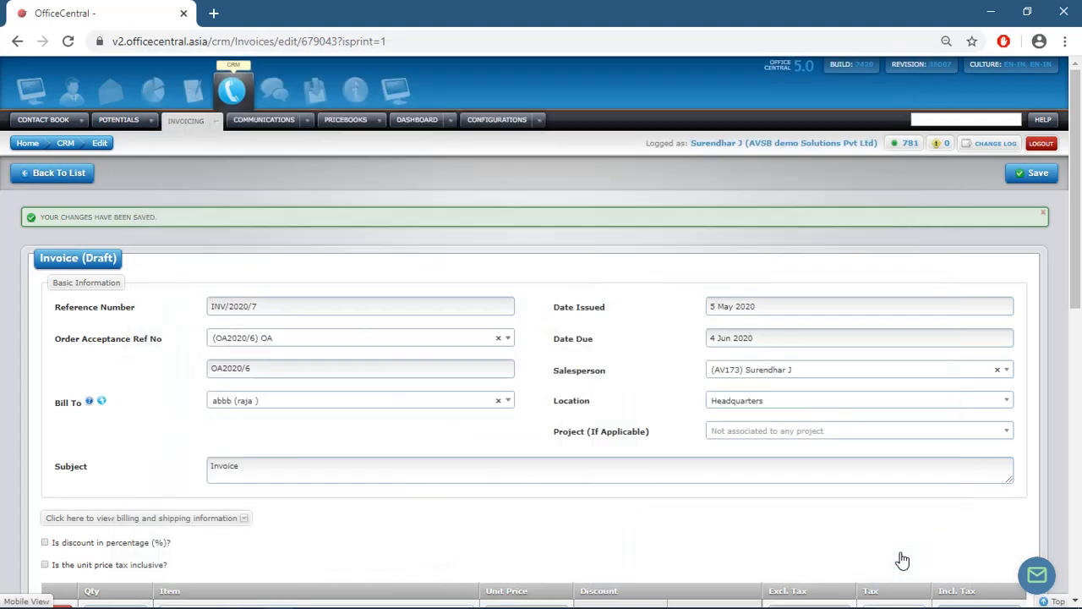
- Finalize INV/2020/7 from the invoice list and generate receipt REC/2020/6 for 106,200.00
{"action": "left_click", "coordinate": [74, 175]}
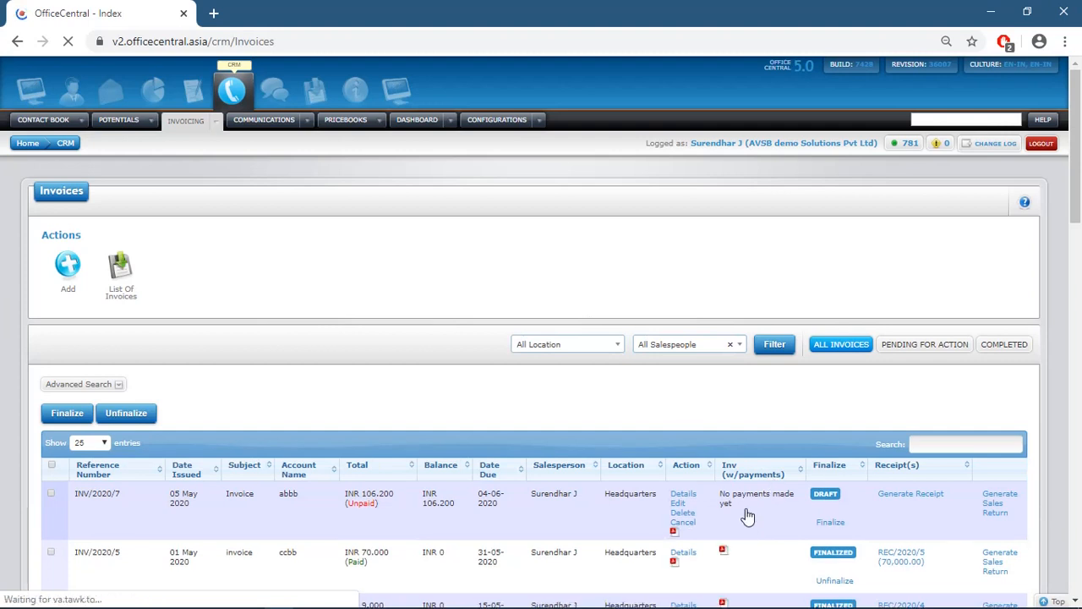
{"action": "left_click", "coordinate": [828, 525]}
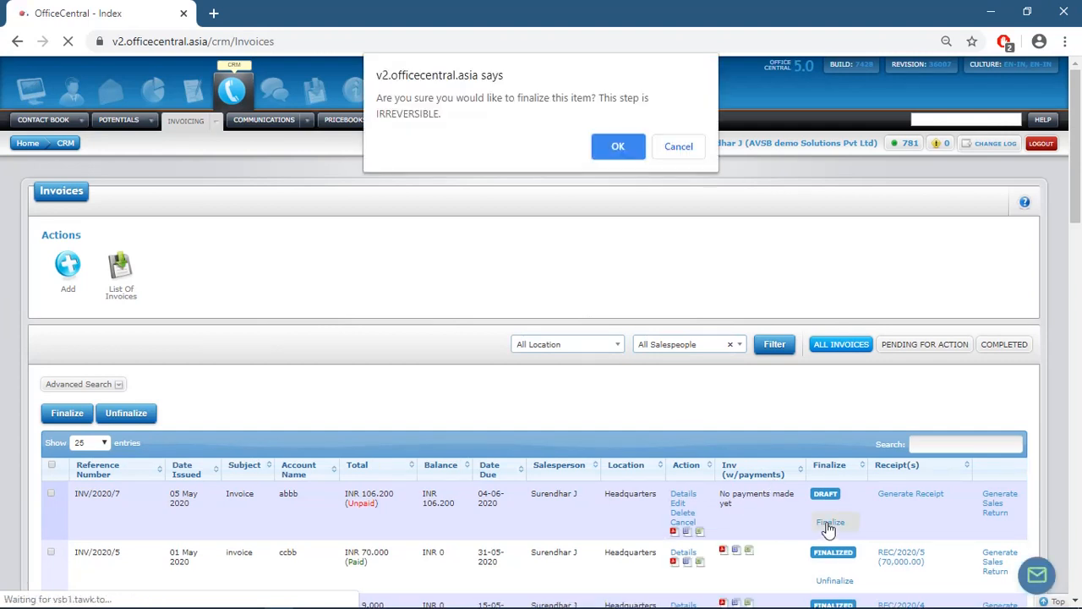
{"action": "left_click", "coordinate": [605, 145]}
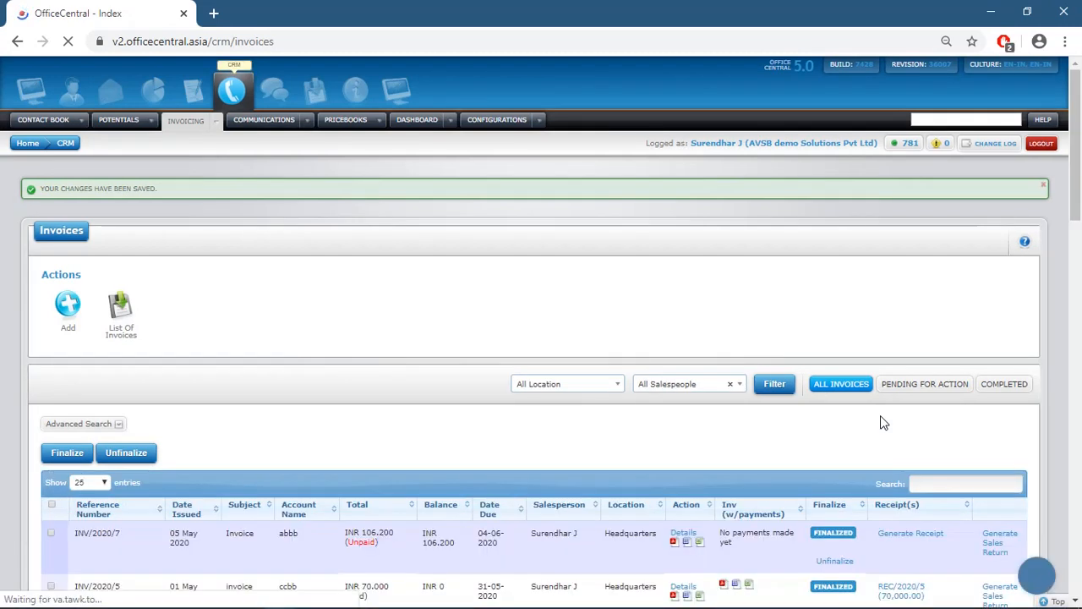
{"action": "left_click", "coordinate": [893, 540]}
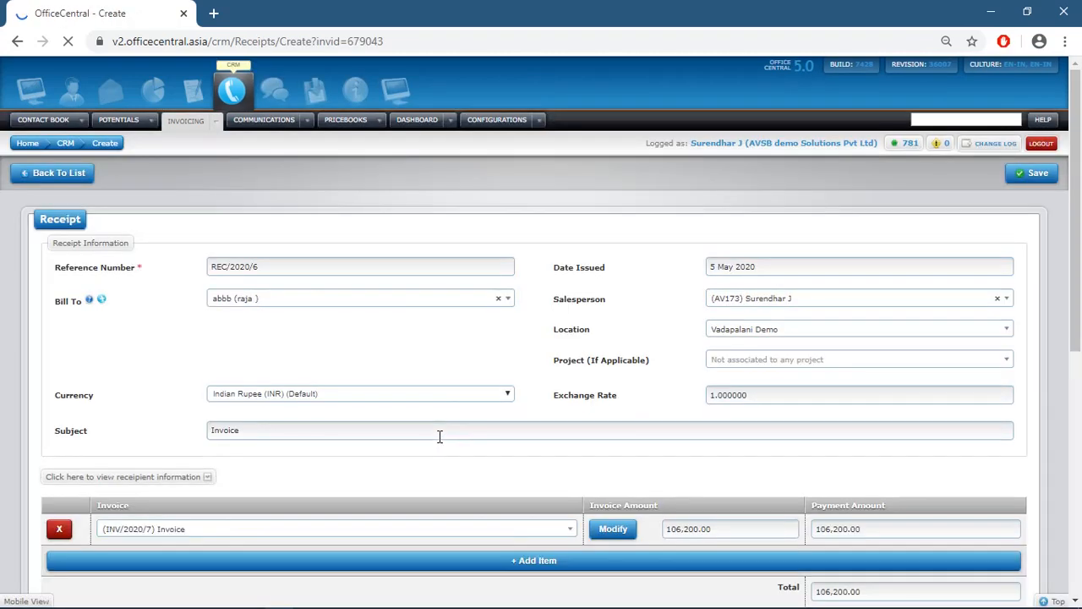
- Change the receipt subject to 'rec', keep CASH as payment method, and save REC/2020/6
{"action": "left_click", "coordinate": [440, 433]}
{"action": "key", "text": "BackSpace"}
{"action": "key", "text": "BackSpace"}
{"action": "key", "text": "BackSpace"}
{"action": "key", "text": "BackSpace"}
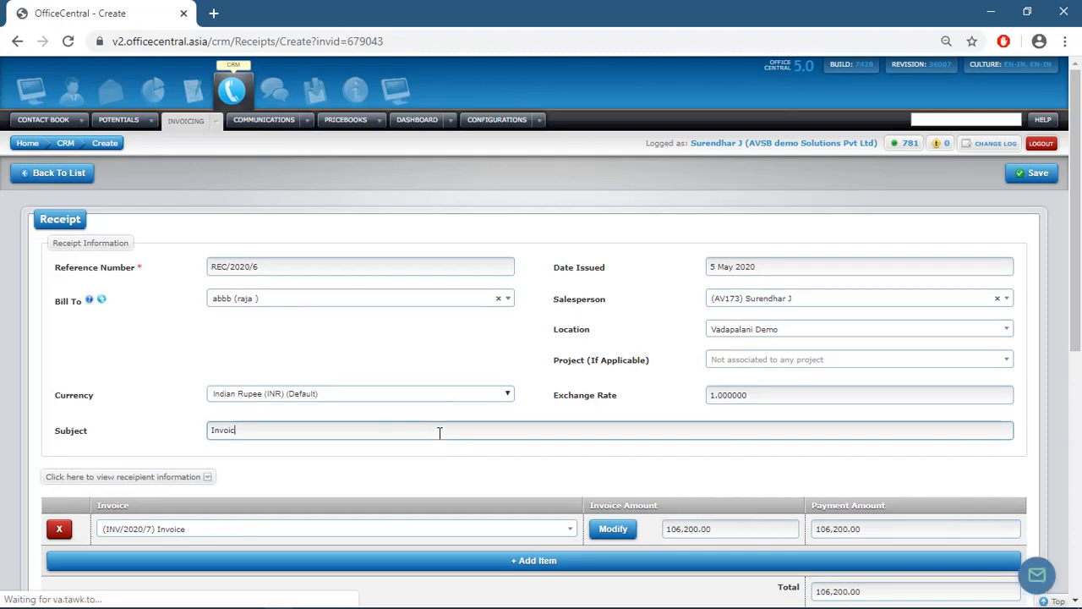
{"action": "type", "text": "r"}
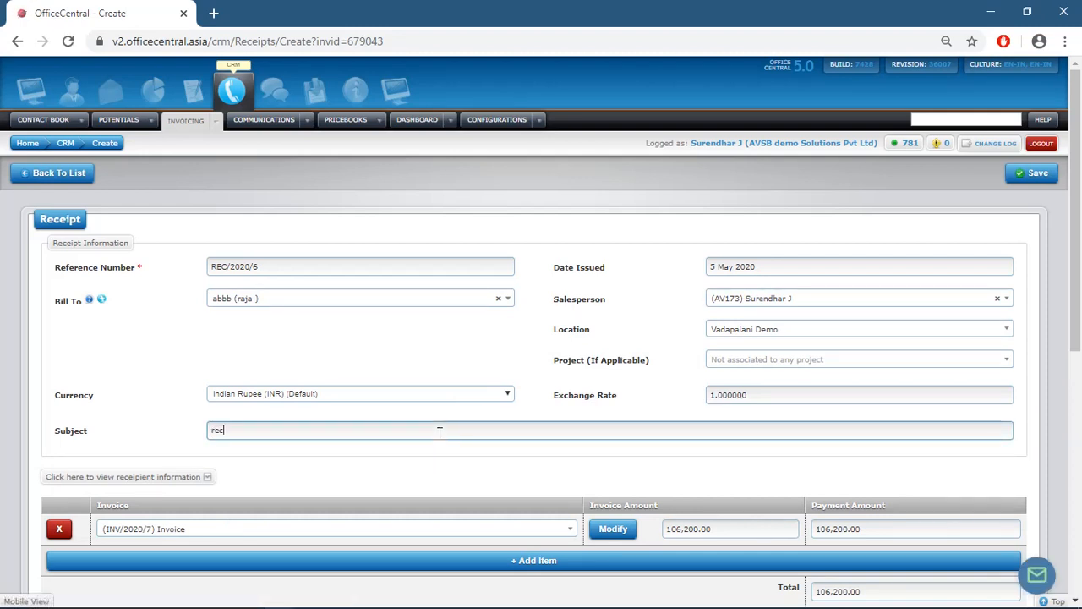
{"action": "type", "text": "ec"}
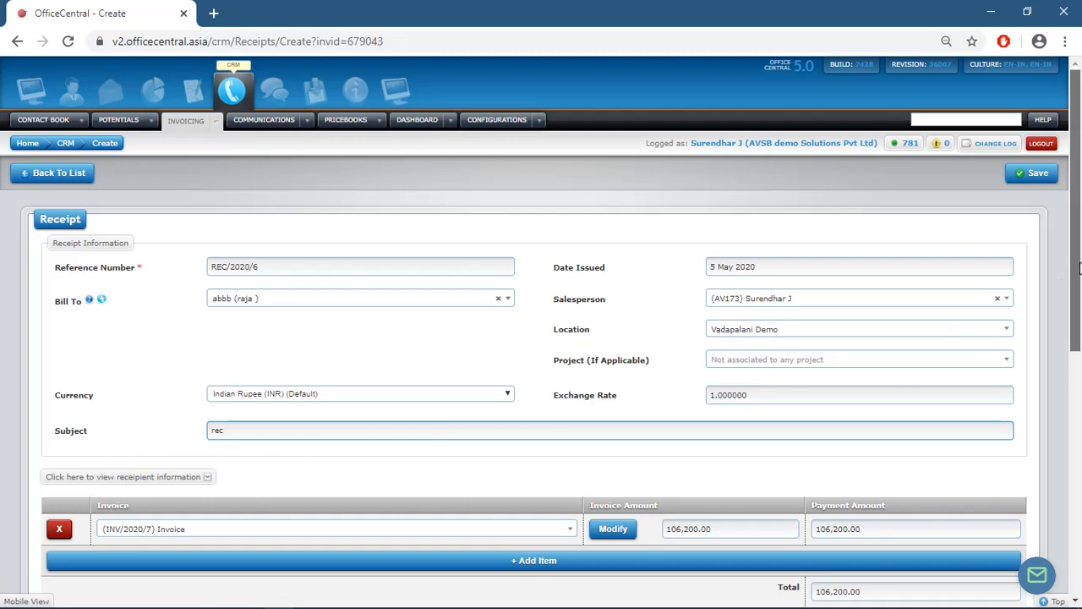
{"action": "left_click_drag", "start_coordinate": [1080, 271], "coordinate": [1081, 411]}
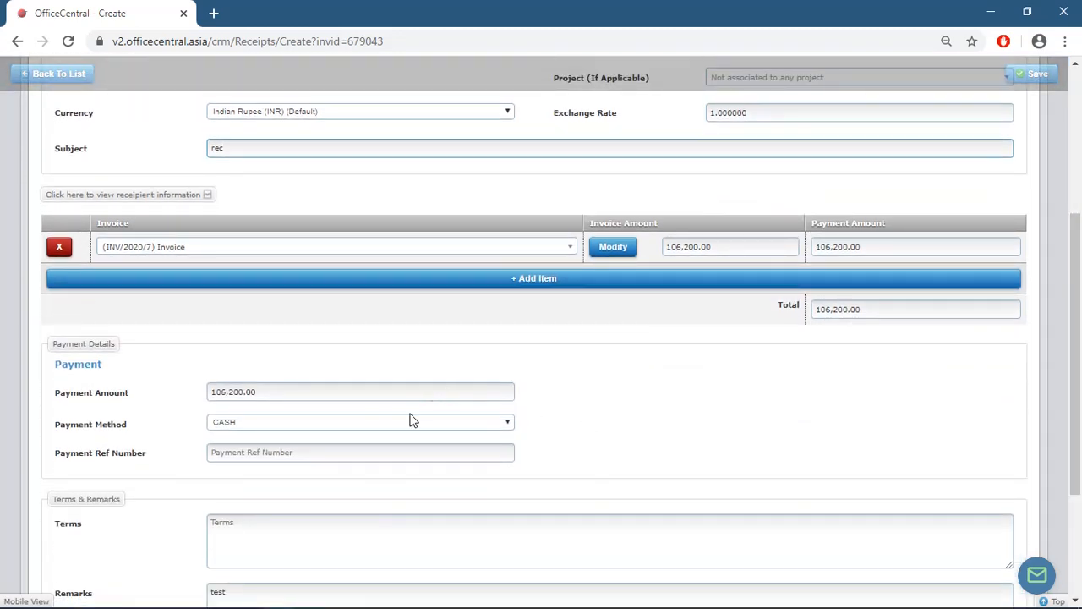
{"action": "left_click", "coordinate": [342, 427]}
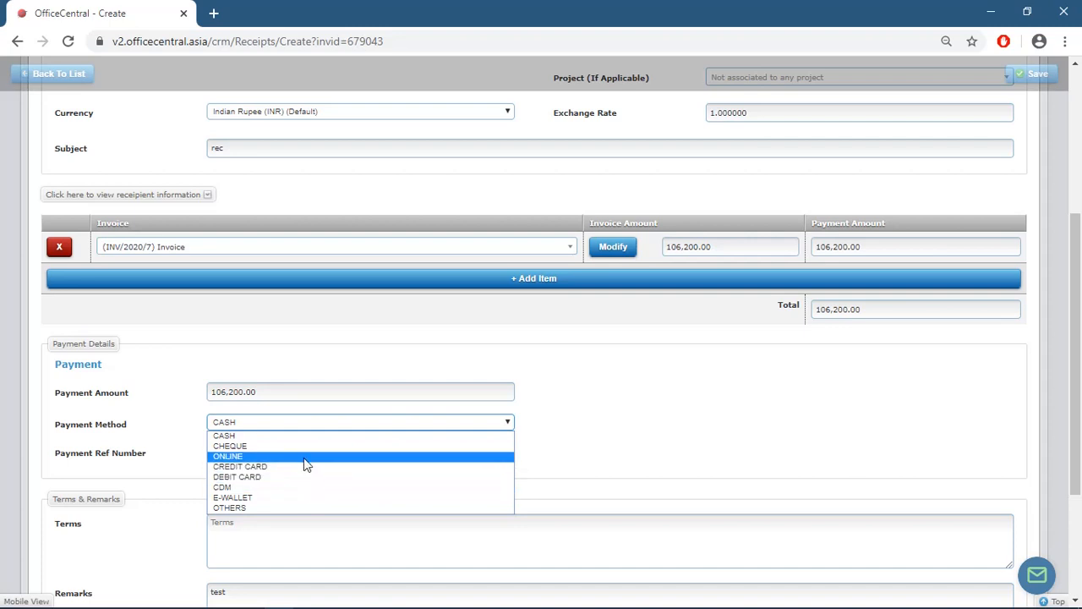
{"action": "left_click", "coordinate": [298, 437]}
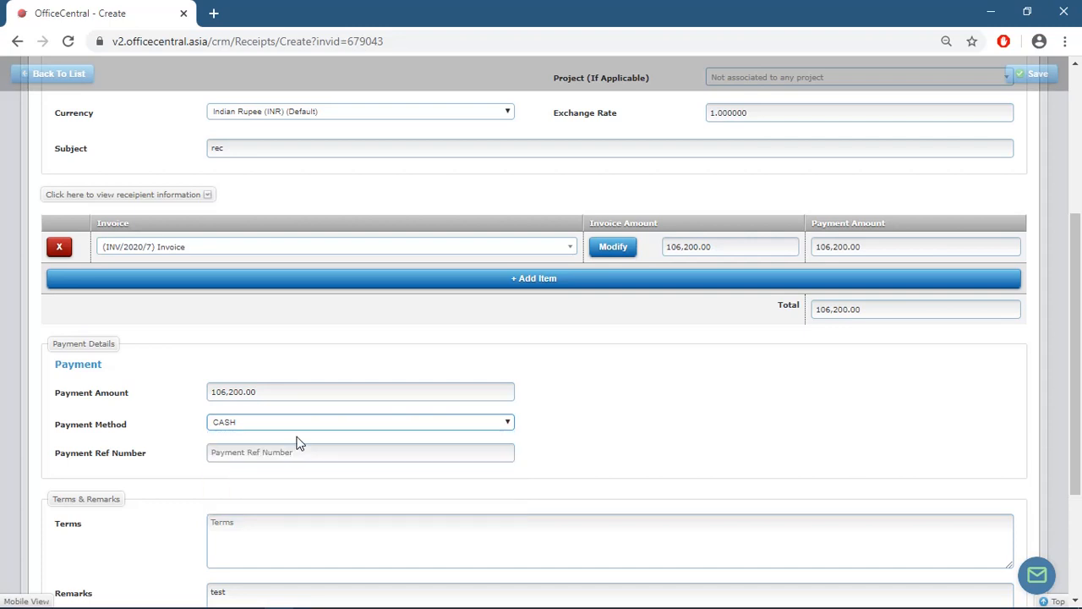
{"action": "left_click_drag", "start_coordinate": [1080, 317], "coordinate": [1081, 360]}
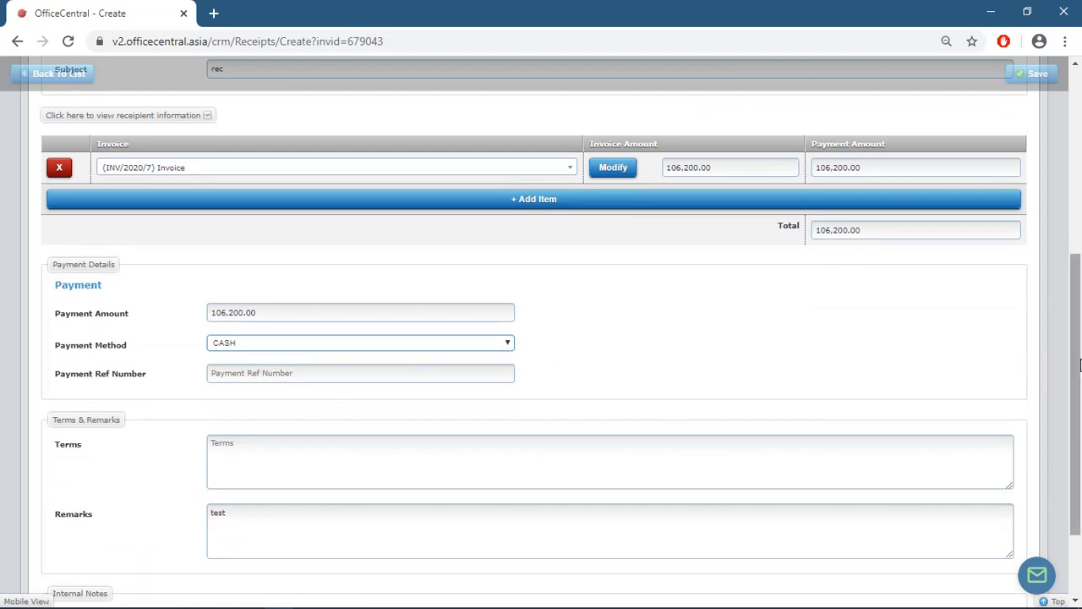
{"action": "left_click_drag", "start_coordinate": [1075, 347], "coordinate": [1070, 127]}
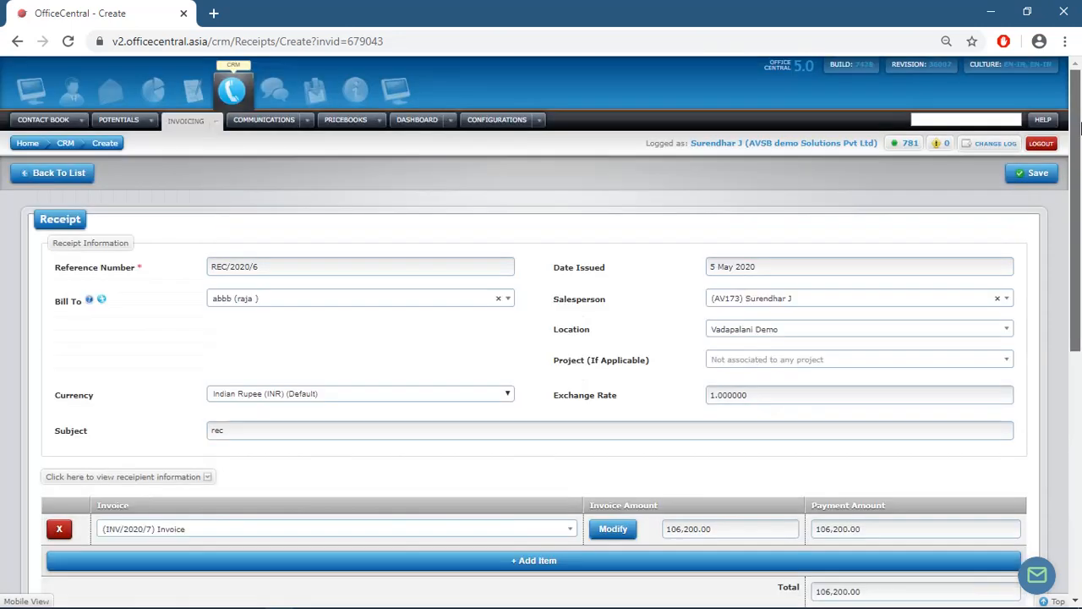
{"action": "left_click", "coordinate": [1036, 176]}
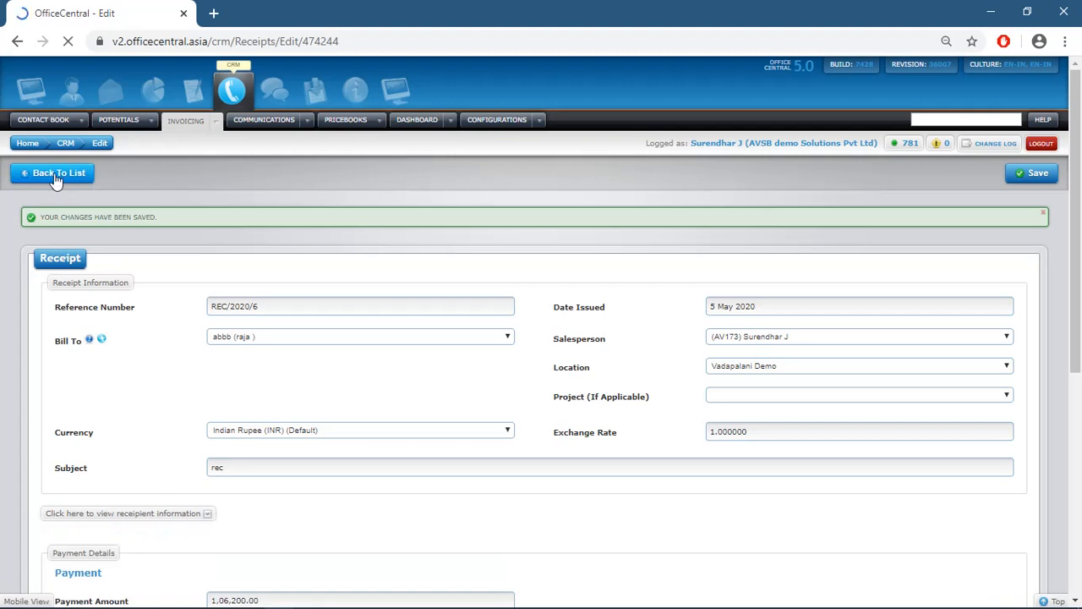
- From the receipts list, finalize receipt REC/2020/6 and confirm the prompt
{"action": "left_click", "coordinate": [54, 177]}
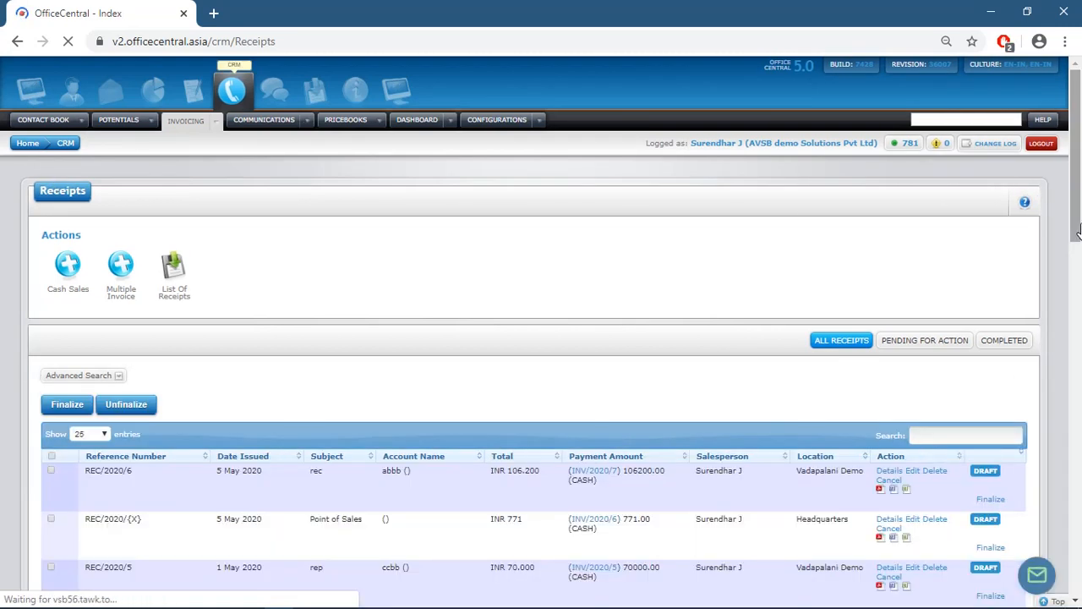
{"action": "left_click_drag", "start_coordinate": [1078, 211], "coordinate": [1078, 271]}
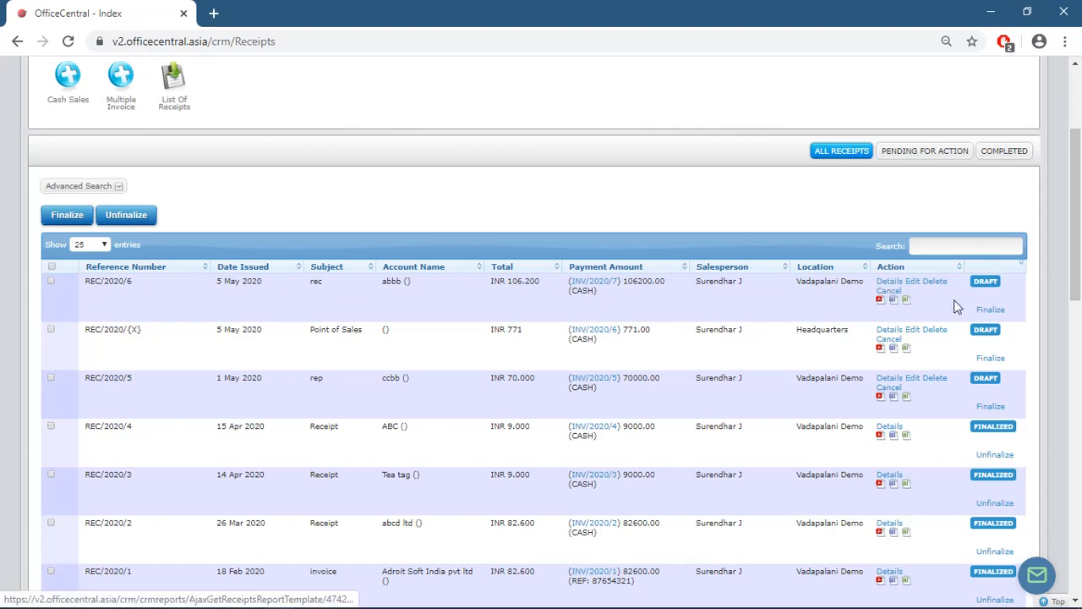
{"action": "left_click", "coordinate": [988, 309]}
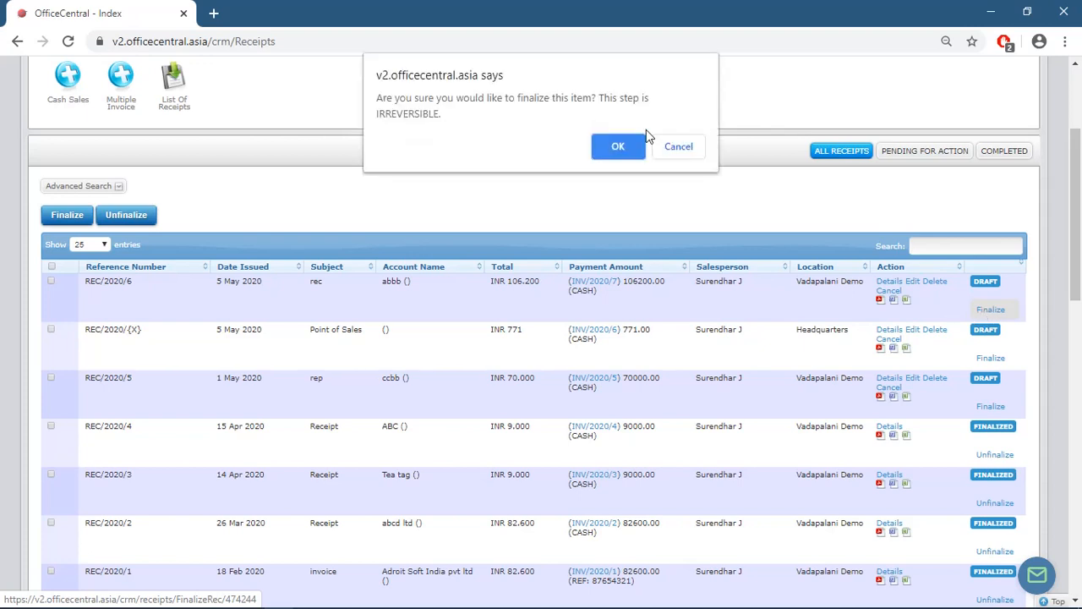
{"action": "left_click", "coordinate": [618, 148]}
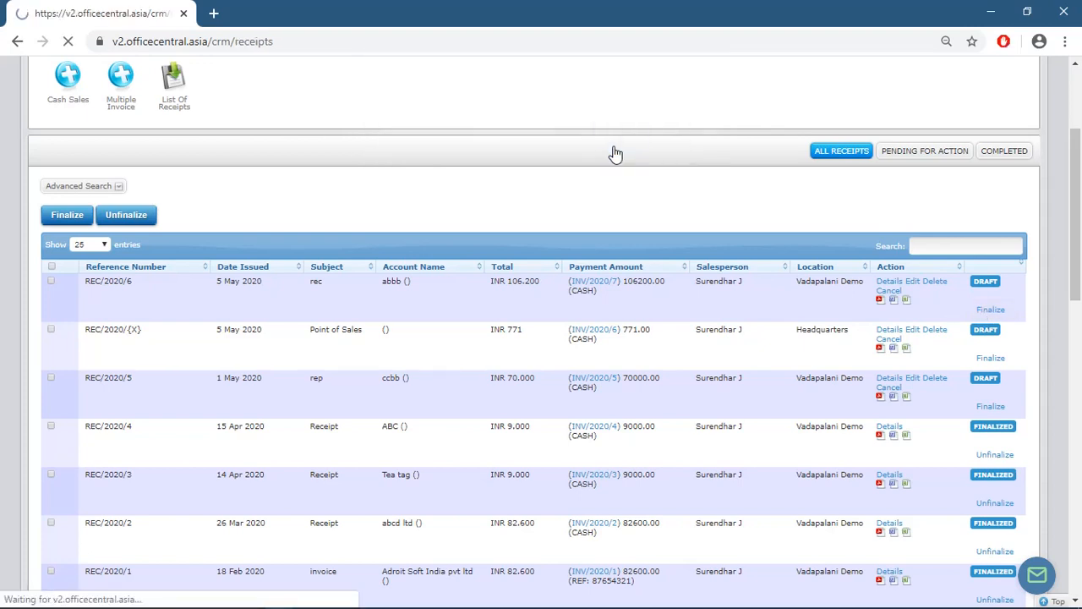